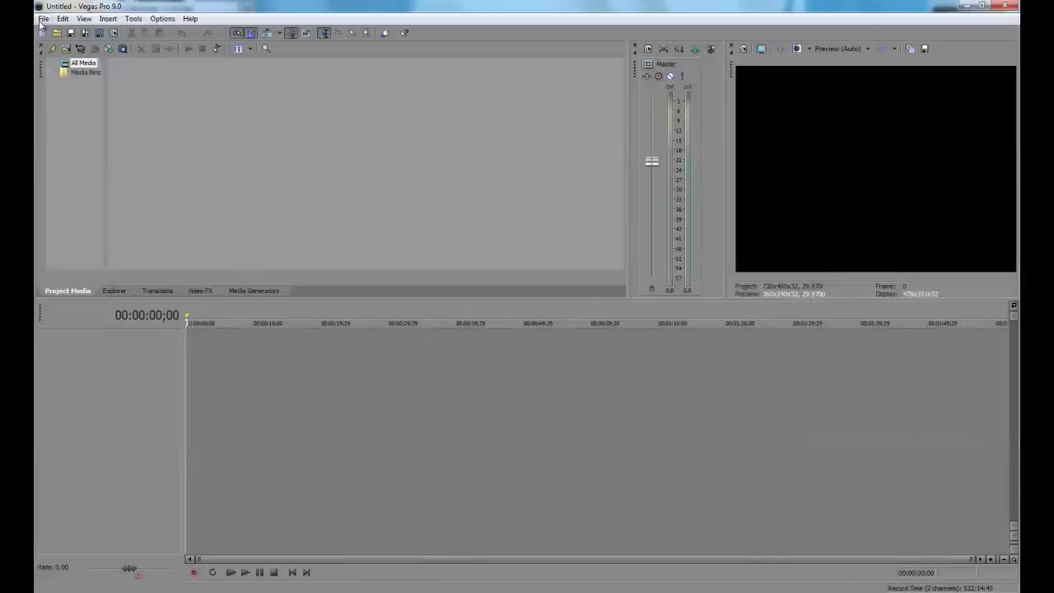
# - Start importing media and browse from the Desktop to the Downloads folder
pyautogui.click(41, 20)
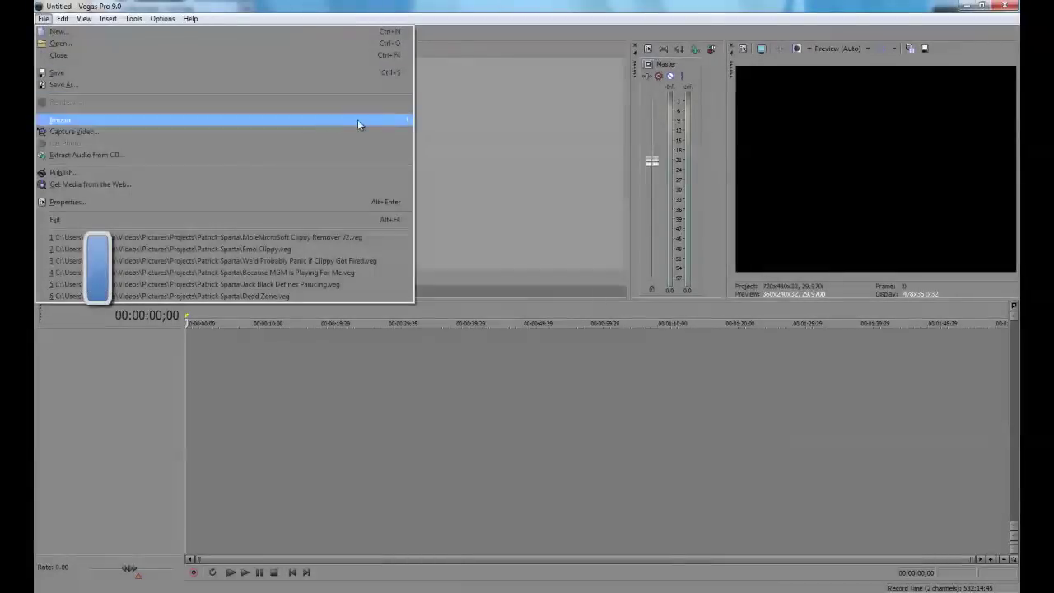
pyautogui.moveTo(357, 120)
pyautogui.click(438, 121)
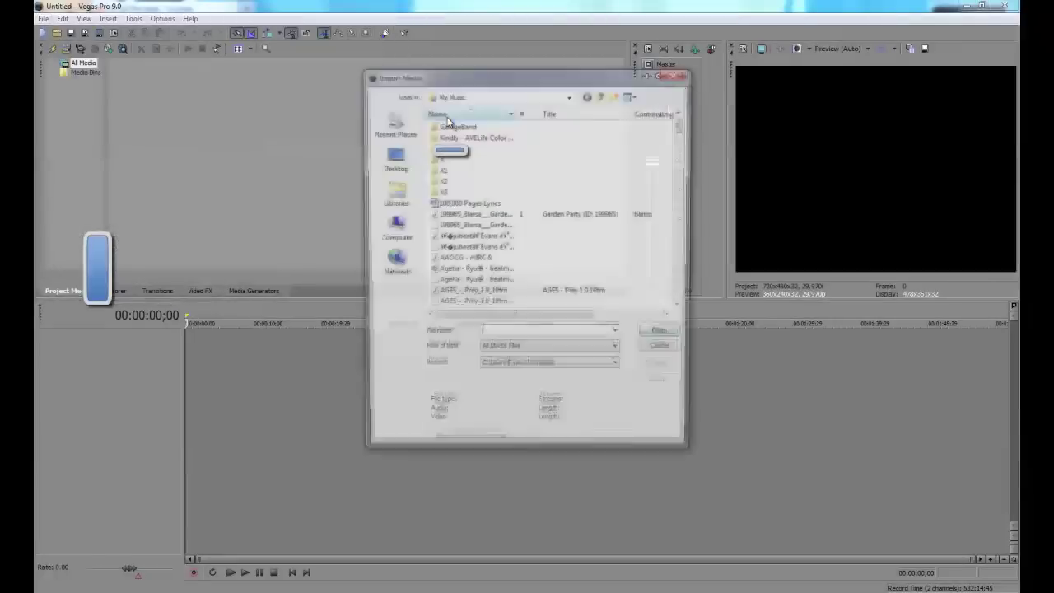
pyautogui.click(392, 157)
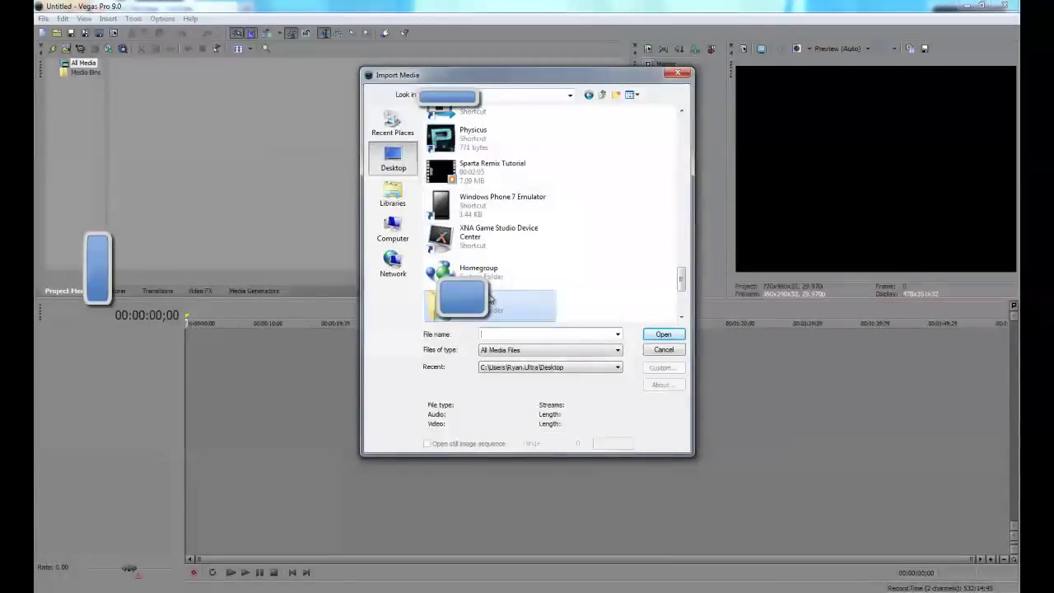
pyautogui.doubleClick(465, 304)
pyautogui.doubleClick(543, 179)
# - Import Jack Black defines Octagon.mp4 and place it at the start of the timeline
pyautogui.click(513, 334)
pyautogui.write('jack')
pyautogui.press('Down')
pyautogui.press('Down')
pyautogui.press('Down')
pyautogui.press('Down')
pyautogui.press('Down')
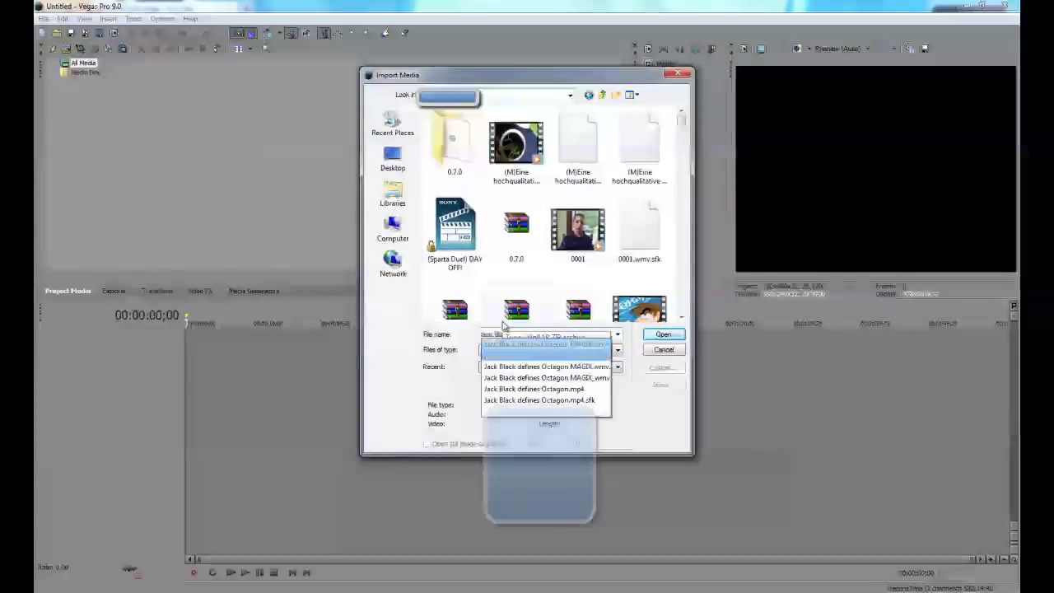
pyautogui.press('Return')
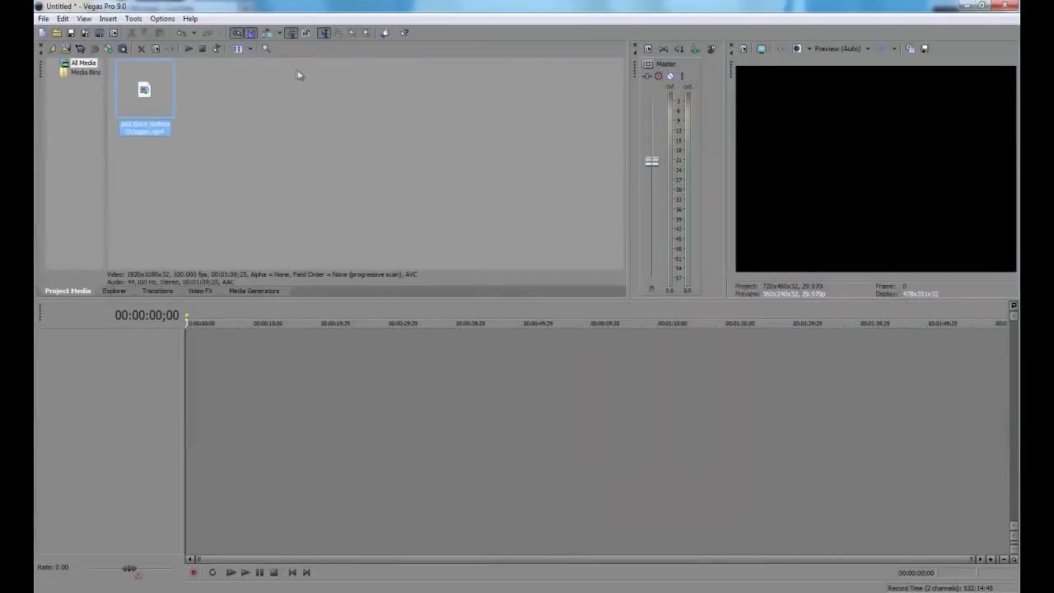
pyautogui.moveTo(154, 91); pyautogui.dragTo(216, 338)
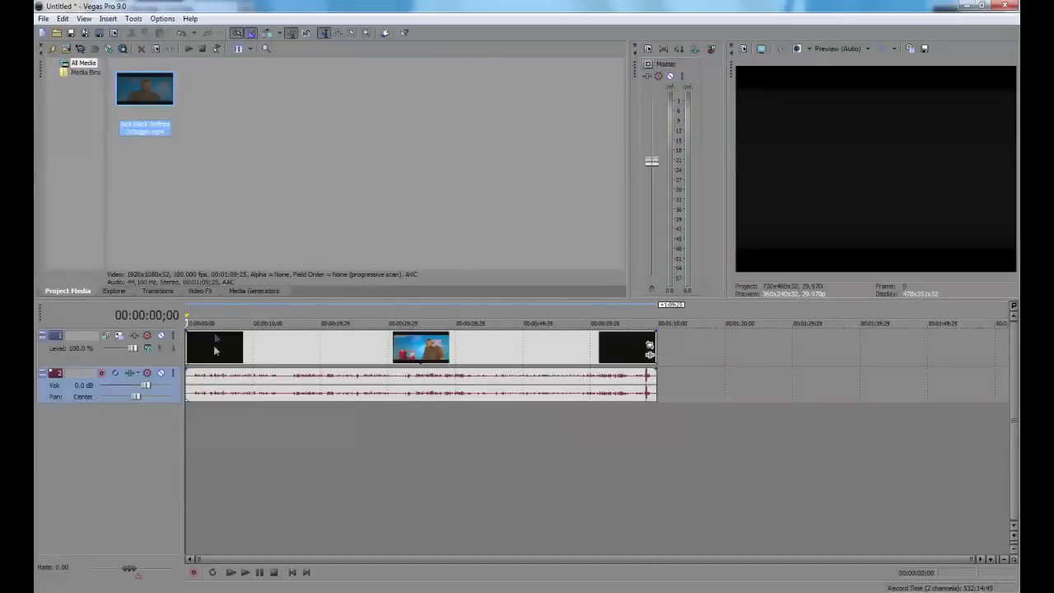
# - Play the beginning of the clip and place the cursor at 00:00:01;16, where the speech starts
pyautogui.click(443, 339)
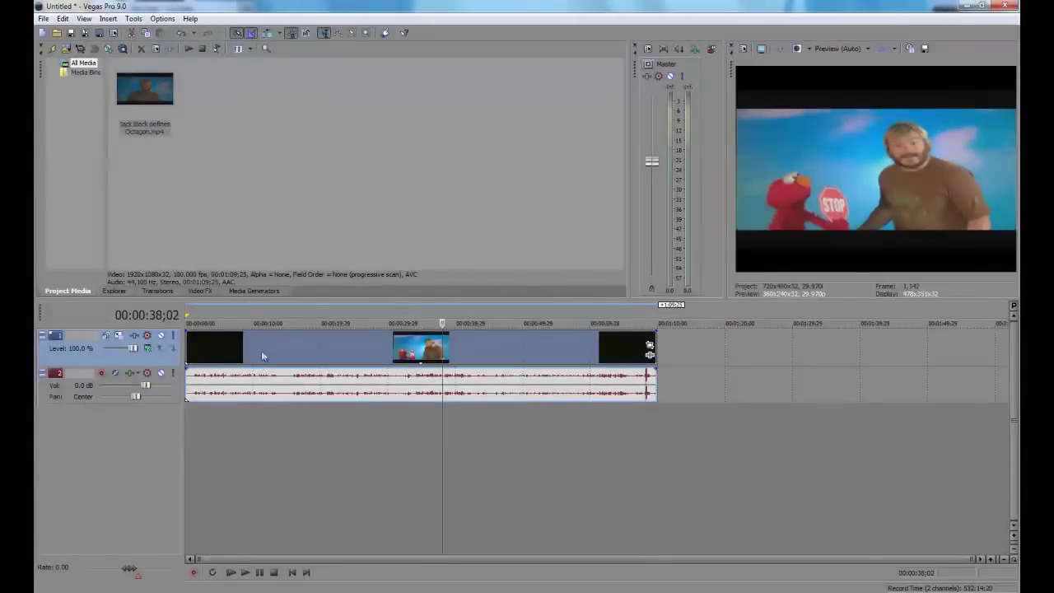
pyautogui.scroll(8, 334, 340)
pyautogui.press('space')
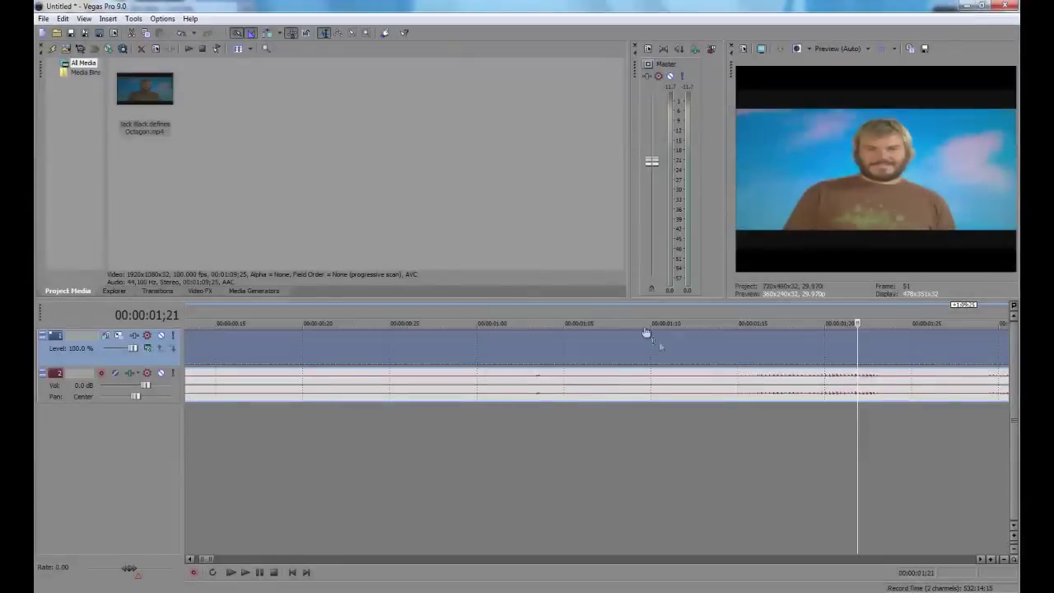
pyautogui.click(758, 345)
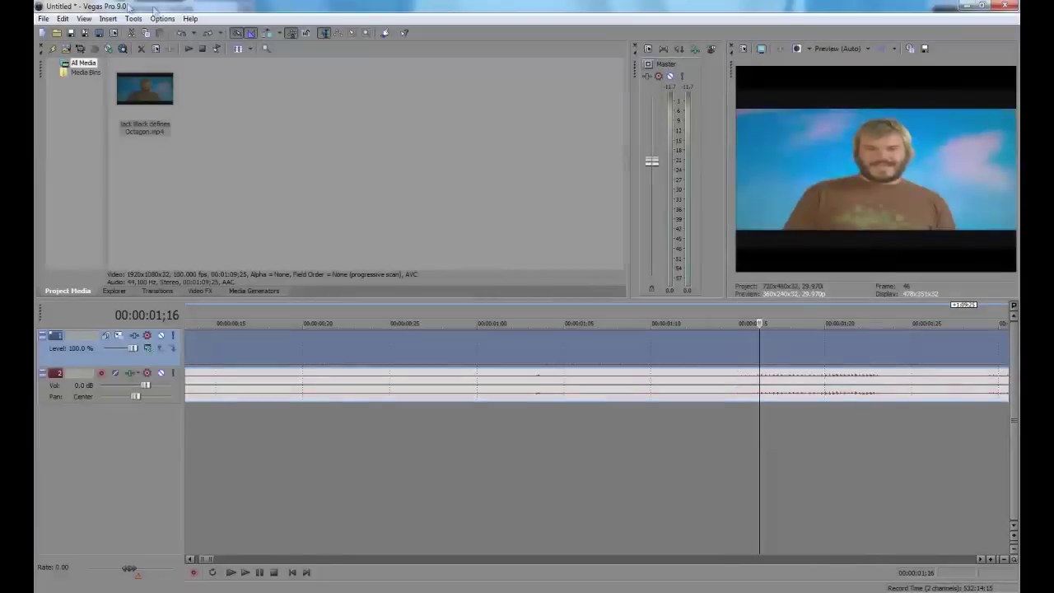
# - Enable Quickfade Audio Edits
pyautogui.click(163, 19)
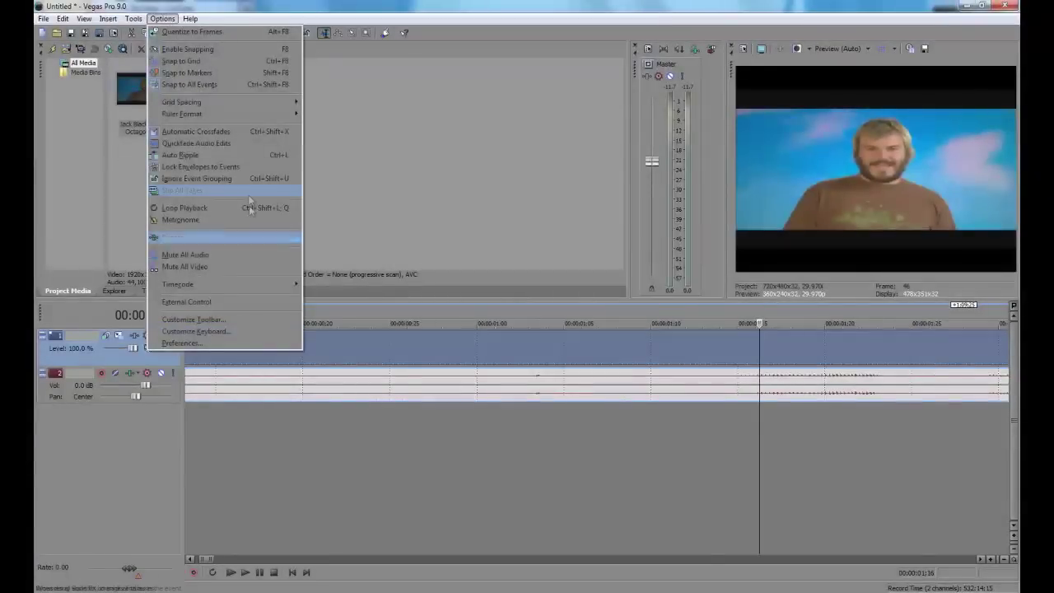
pyautogui.click(219, 146)
# - Split the video and its audio at two points around the first spoken sound
pyautogui.scroll(3, 355, 399)
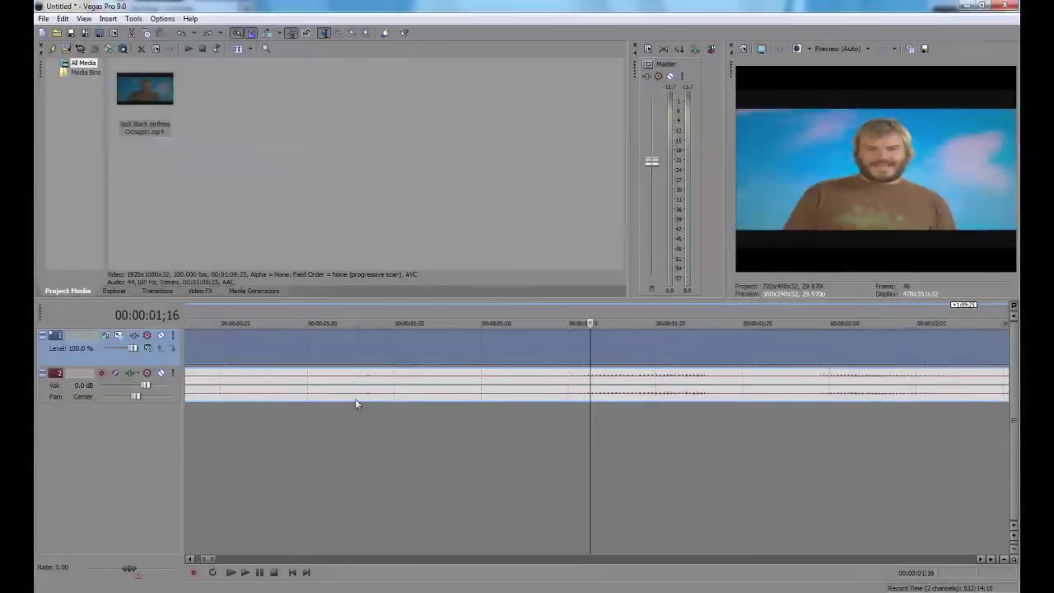
pyautogui.click(518, 355)
pyautogui.press('s')
pyautogui.press('Return')
pyautogui.press('Return')
pyautogui.press('s')
pyautogui.scroll(-3, 515, 350)
# - Delete the parts before and after the short spoken segment, keeping only that segment
pyautogui.click(489, 355)
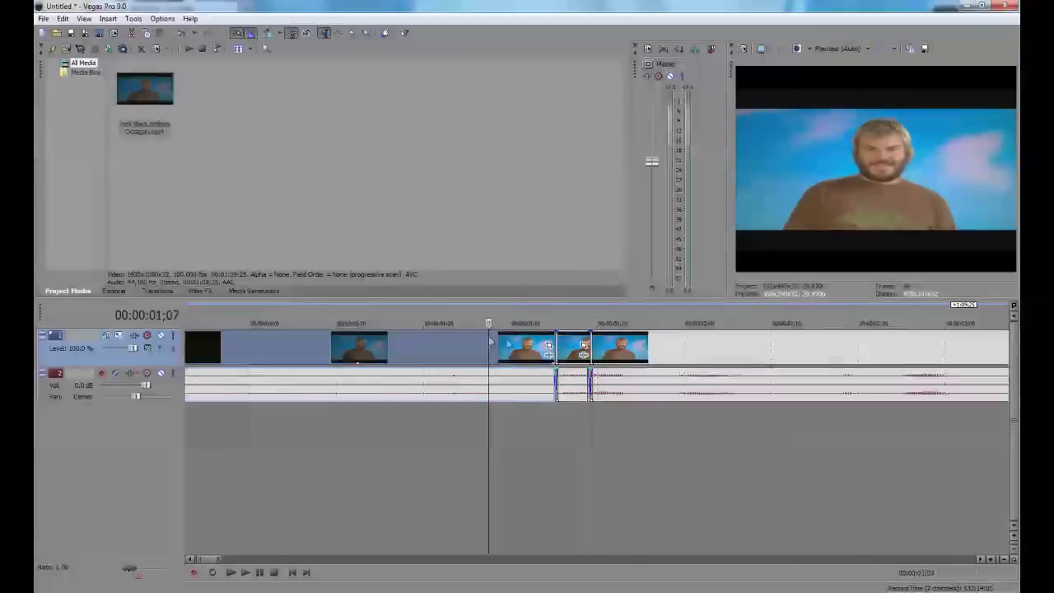
pyautogui.press('Delete')
pyautogui.click(620, 349)
pyautogui.press('Delete')
pyautogui.click(567, 350)
pyautogui.scroll(-3, 640, 351)
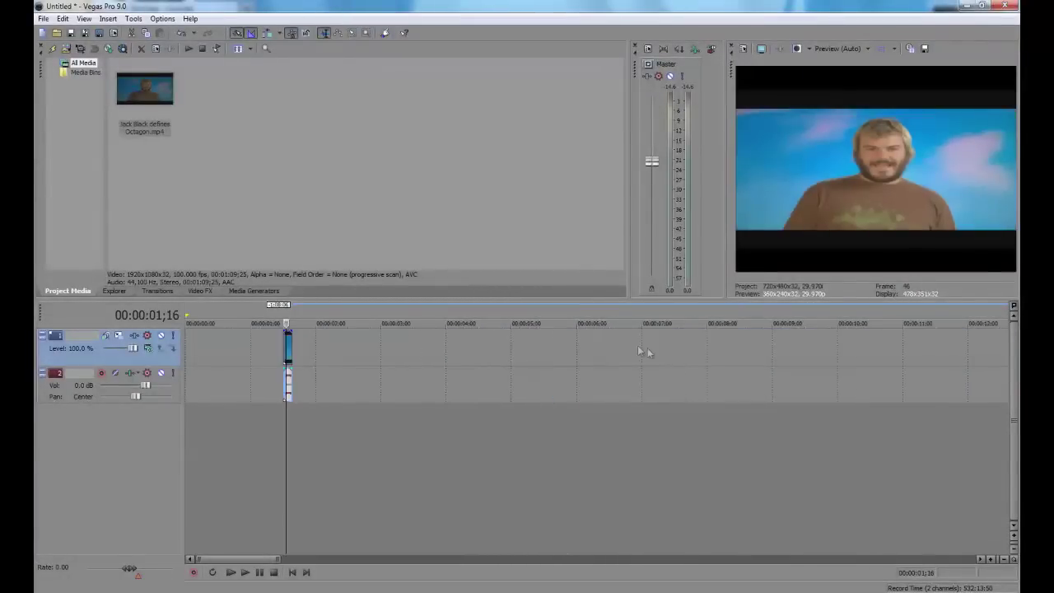
# - Move the short video segment to the start of the timeline
pyautogui.click(353, 348)
pyautogui.moveTo(288, 350); pyautogui.dragTo(190, 355)
pyautogui.click(191, 356)
pyautogui.scroll(5, 190, 355)
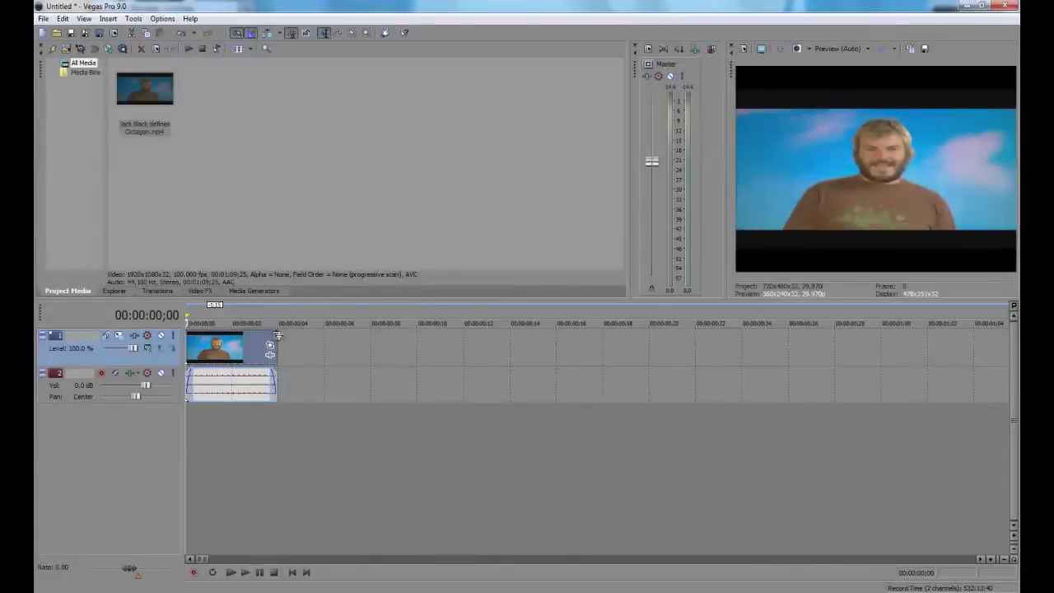
# - Import the ShaneX FlashFXP music file from the Music library and place it on a new audio track below the clip
pyautogui.click(43, 18)
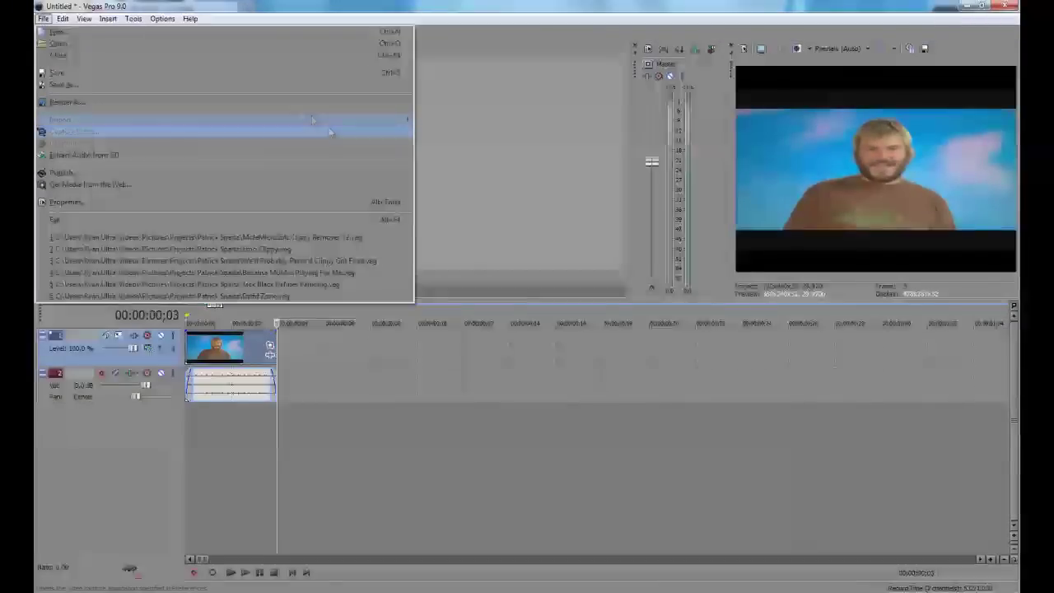
pyautogui.moveTo(378, 120)
pyautogui.click(419, 120)
pyautogui.click(393, 195)
pyautogui.doubleClick(568, 124)
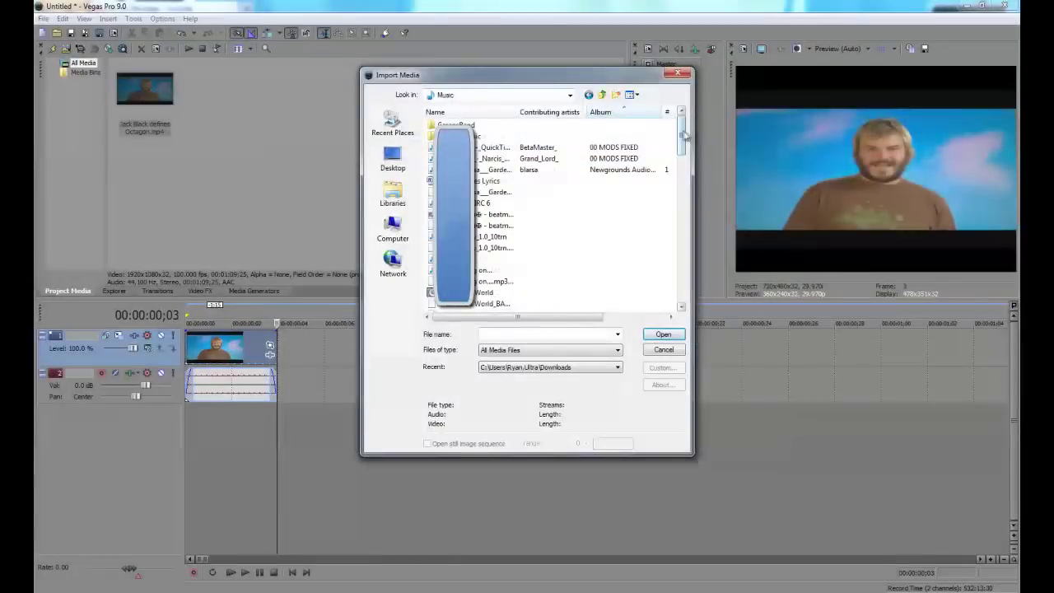
pyautogui.moveTo(683, 123); pyautogui.dragTo(690, 273)
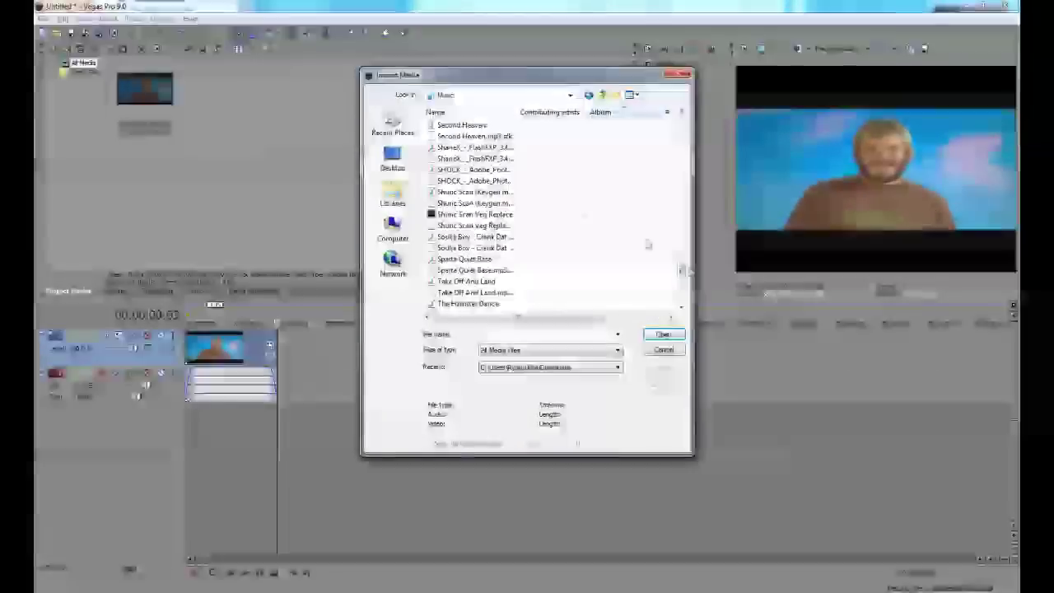
pyautogui.doubleClick(459, 149)
pyautogui.moveTo(216, 92); pyautogui.dragTo(71, 459)
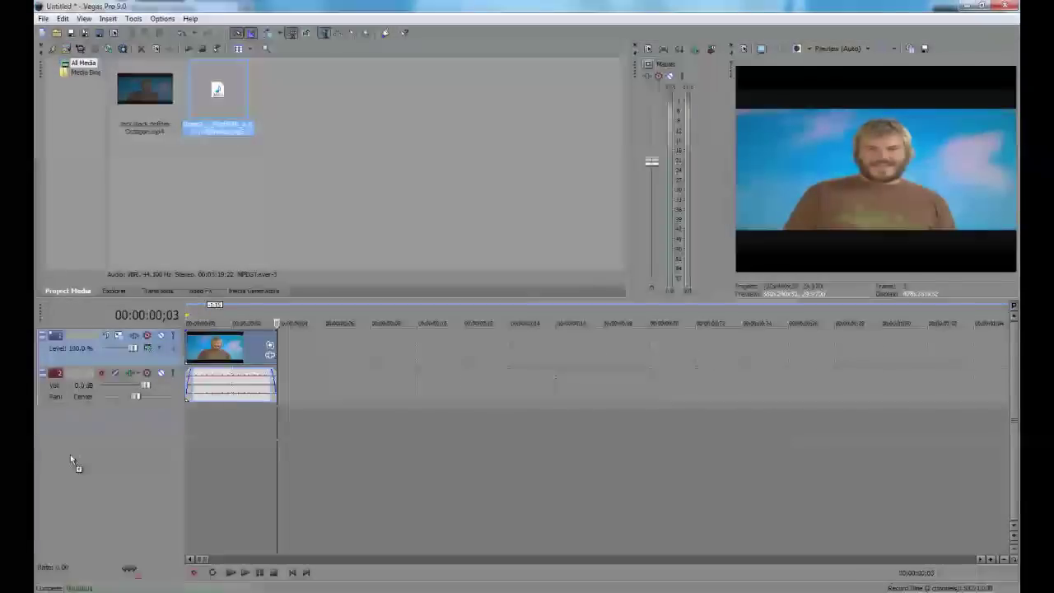
# - Play the music, split it at 00:00:00;15 and delete the part before the split
pyautogui.click(332, 414)
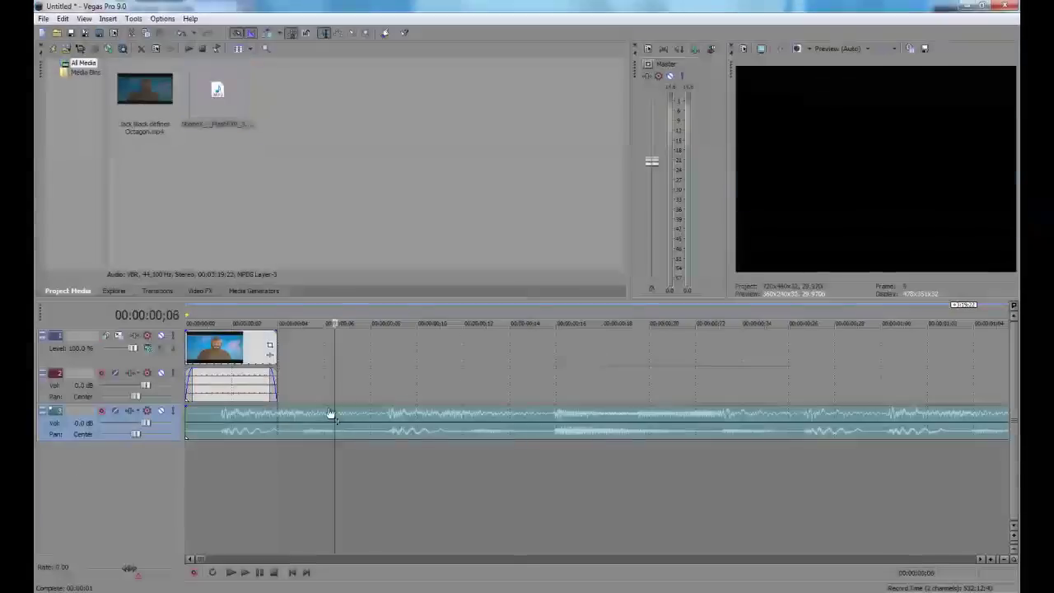
pyautogui.click(280, 422)
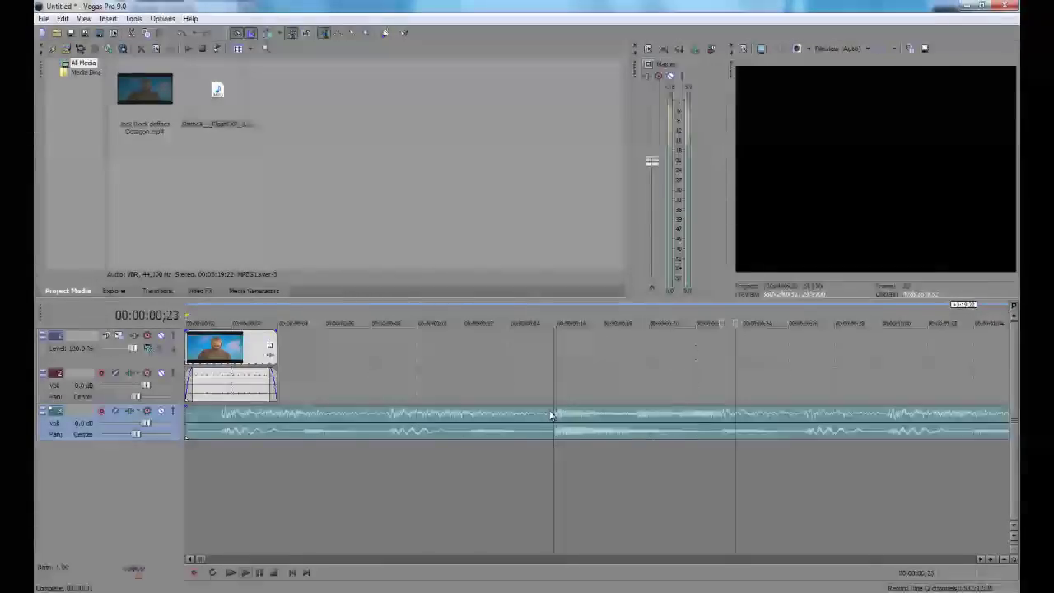
pyautogui.press('s')
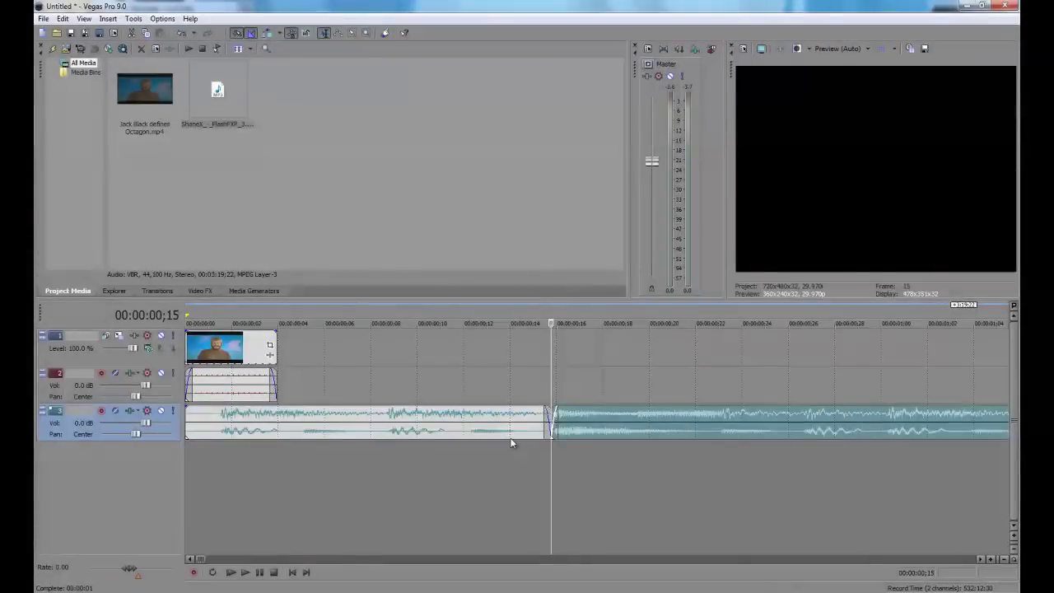
pyautogui.press('Delete')
# - Play the remaining music, split it at 00:00:00;22 and delete everything after the split
pyautogui.click(548, 427)
pyautogui.press('space')
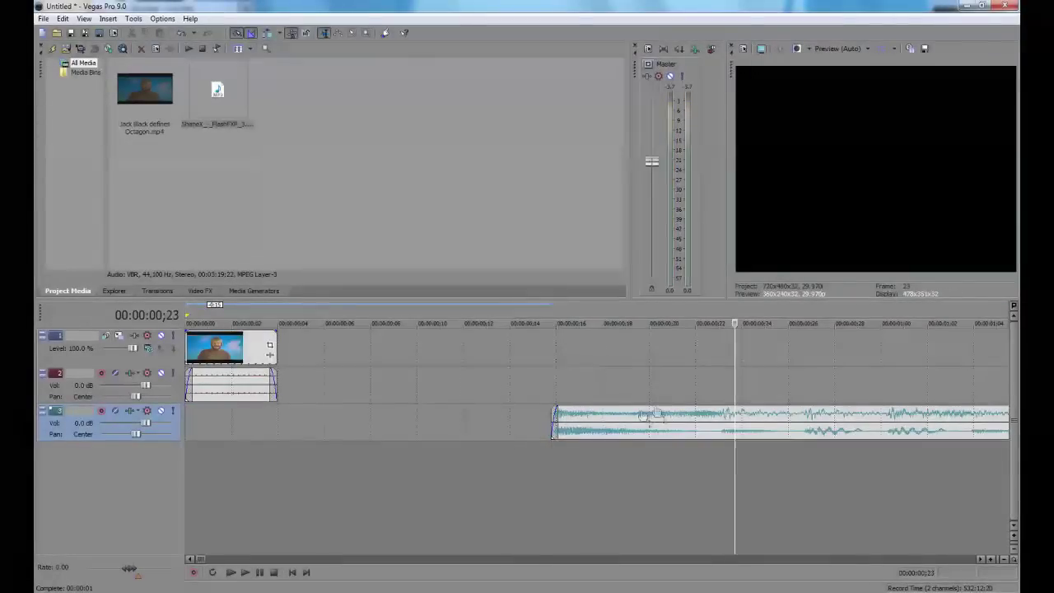
pyautogui.click(718, 426)
pyautogui.press('s')
pyautogui.press('Delete')
# - Set the music segment's channels to Left Only and play the segment's time range to check its sound
pyautogui.rightClick(643, 421)
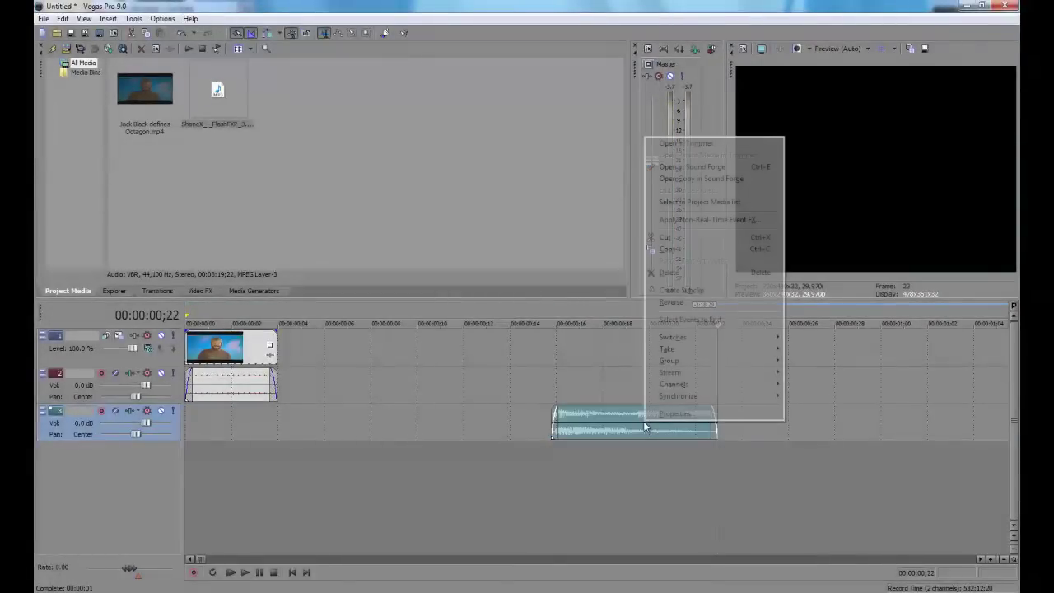
pyautogui.moveTo(766, 384)
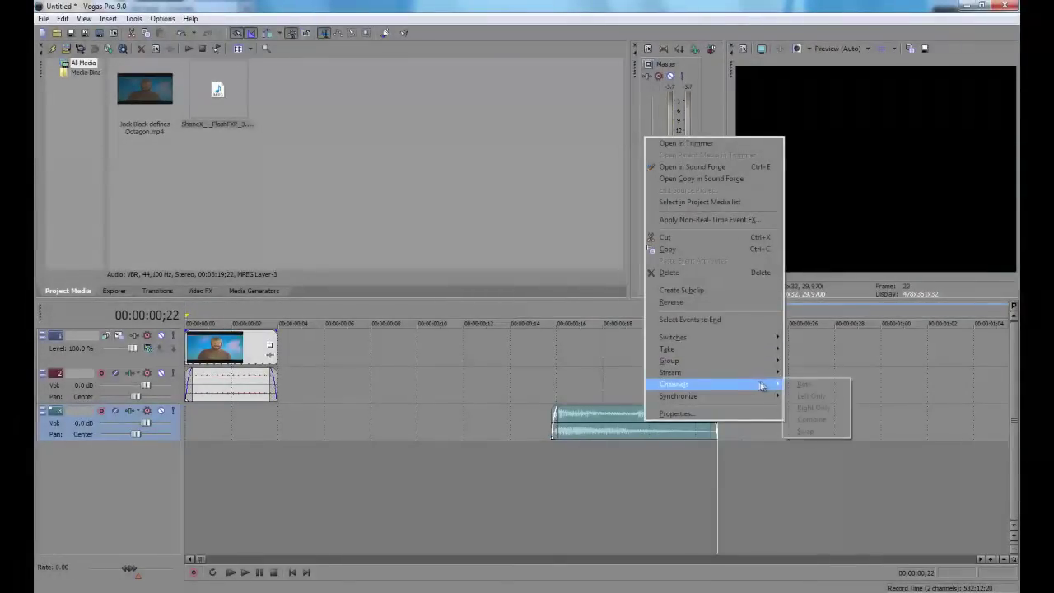
pyautogui.click(811, 396)
pyautogui.doubleClick(701, 420)
pyautogui.press('space')
pyautogui.press('space')
pyautogui.rightClick(703, 424)
pyautogui.moveTo(803, 356)
pyautogui.click(879, 366)
pyautogui.press('space')
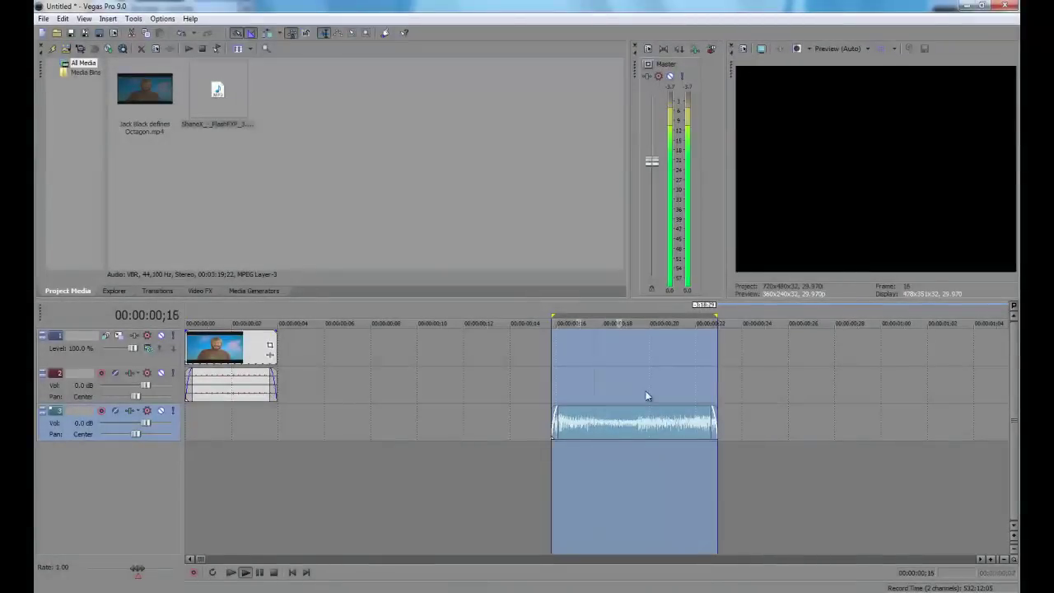
pyautogui.press('space')
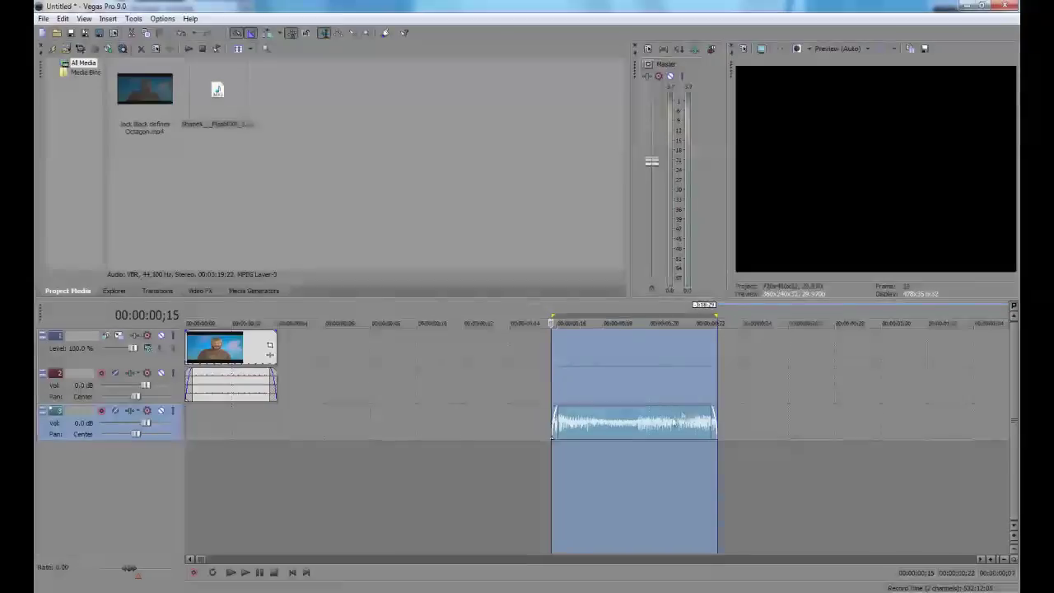
# - Extend the end of the music segment by about 00:00:01;22 and play it back
pyautogui.scroll(-3, 401, 425)
pyautogui.moveTo(383, 414); pyautogui.dragTo(839, 391)
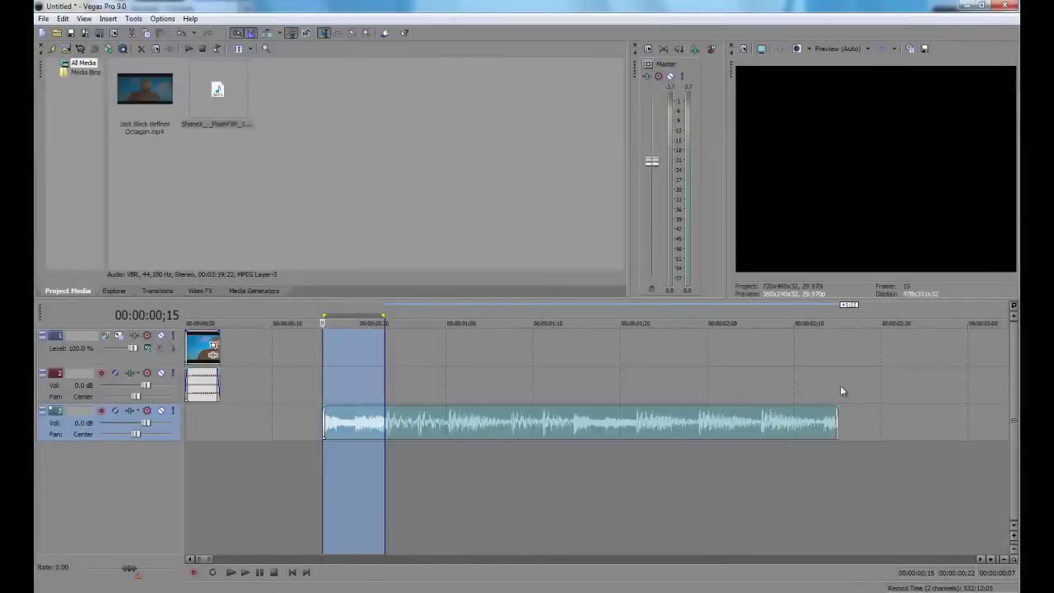
pyautogui.click(281, 409)
pyautogui.press('space')
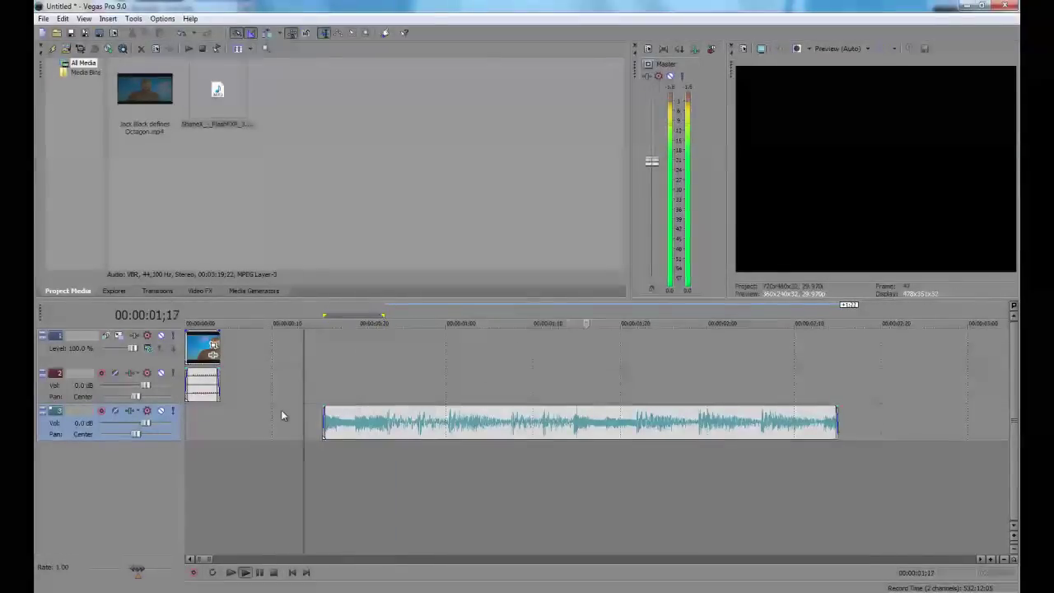
# - Split the extended music at 00:00:01;14 and delete the part before the split
pyautogui.scroll(10, 507, 402)
pyautogui.click(482, 420)
pyautogui.press('s')
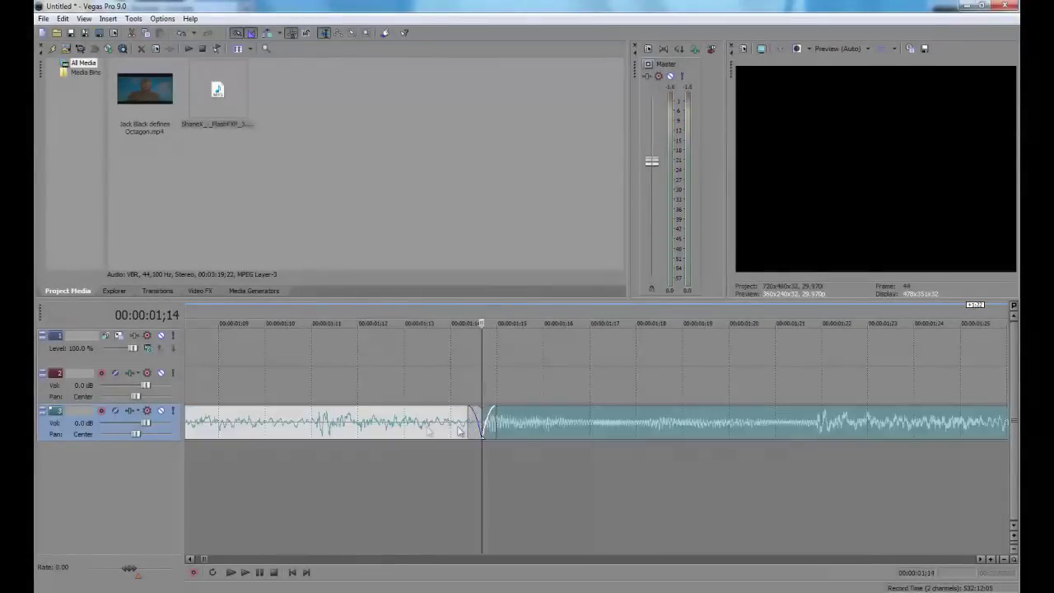
pyautogui.click(426, 427)
pyautogui.press('Delete')
# - Play the remaining music and cut off everything after 00:00:01;21
pyautogui.press('space')
pyautogui.press('Return')
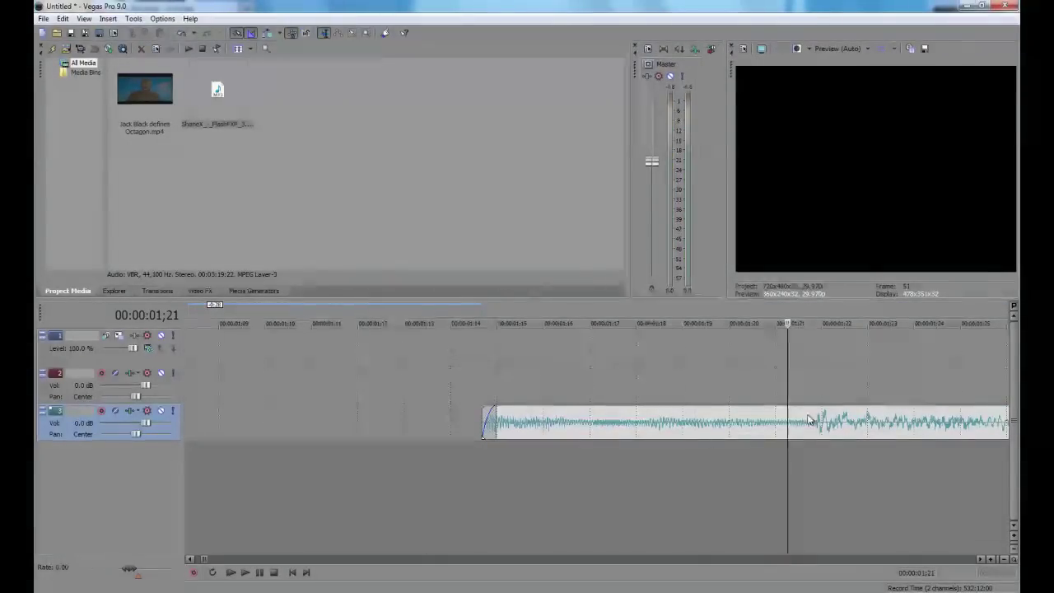
pyautogui.scroll(-10, 690, 453)
# - Move the music segment to the start of the timeline and place the video clip directly after it at 00:00:00;07
pyautogui.click(246, 467)
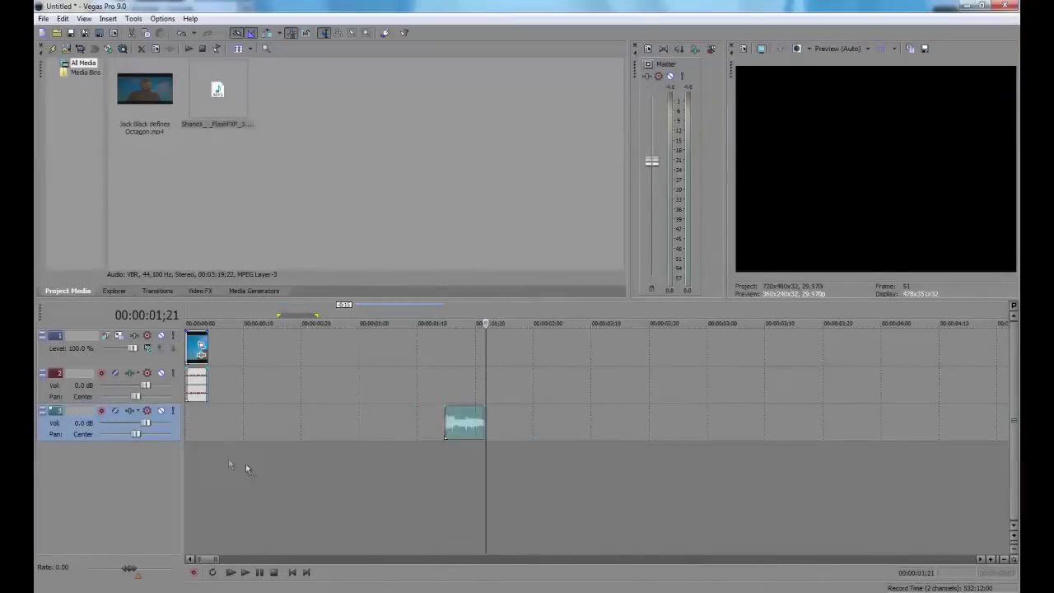
pyautogui.click(195, 416)
pyautogui.scroll(6, 395, 367)
pyautogui.moveTo(302, 350); pyautogui.dragTo(639, 360)
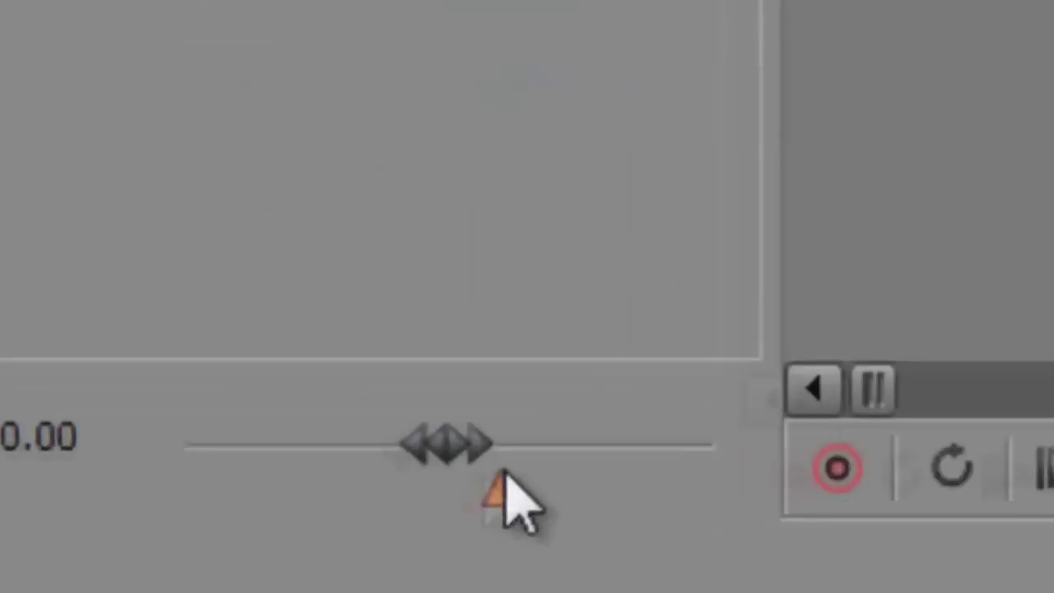
# - Lower the normal playback rate to a very slow speed and play the timeline
pyautogui.moveTo(505, 475); pyautogui.dragTo(448, 476)
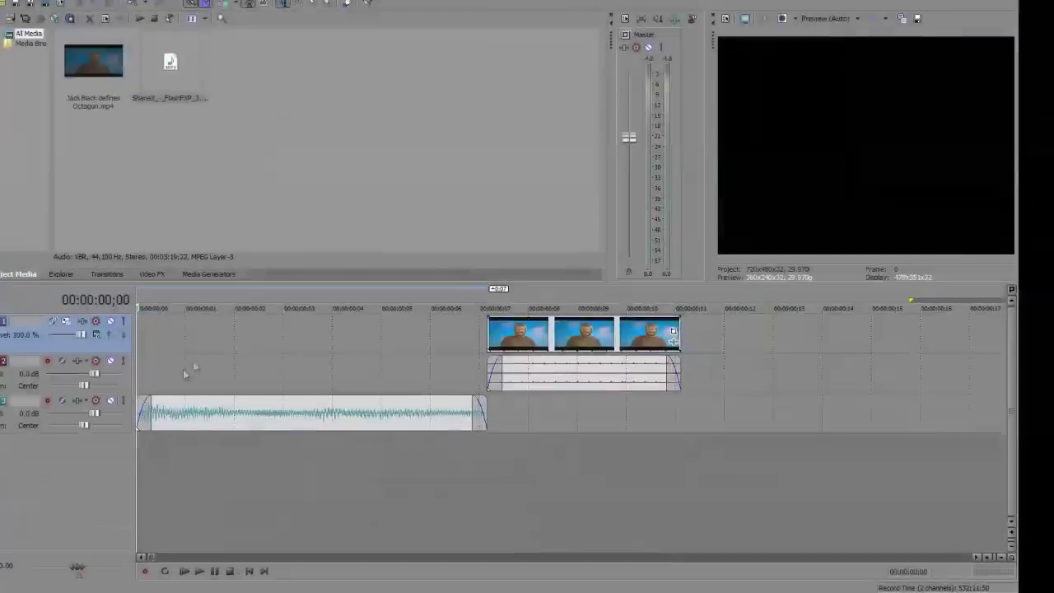
pyautogui.press('space')
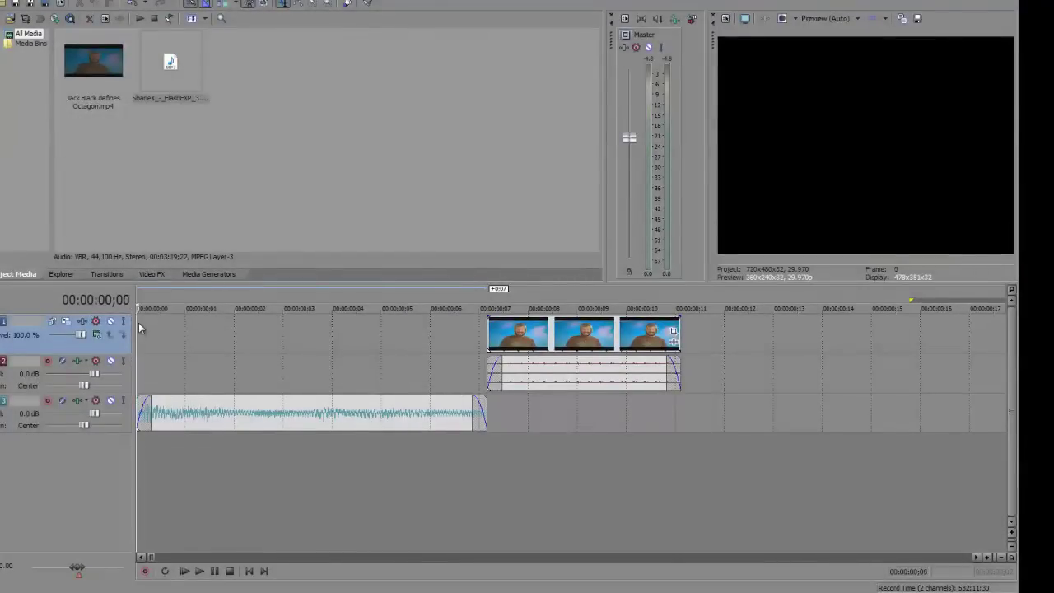
# - Move the video clip back to the start of the timeline, aligned with the music segment
pyautogui.moveTo(504, 333); pyautogui.dragTo(153, 333)
pyautogui.scroll(3, 259, 406)
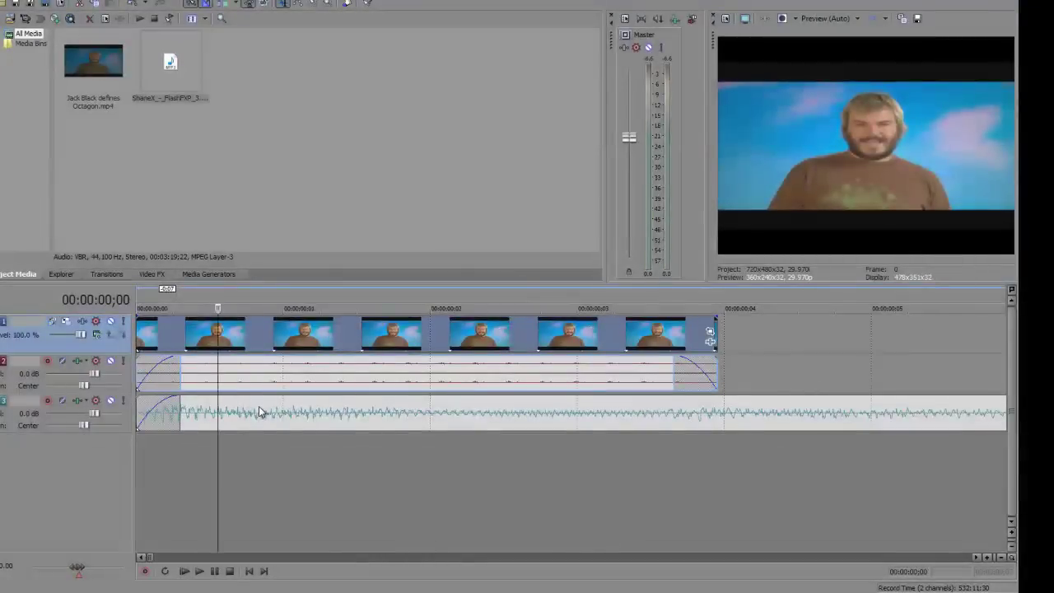
# - Cut the video clip to about half a frame at the timeline start and shorten its audio fades
pyautogui.press('Right')
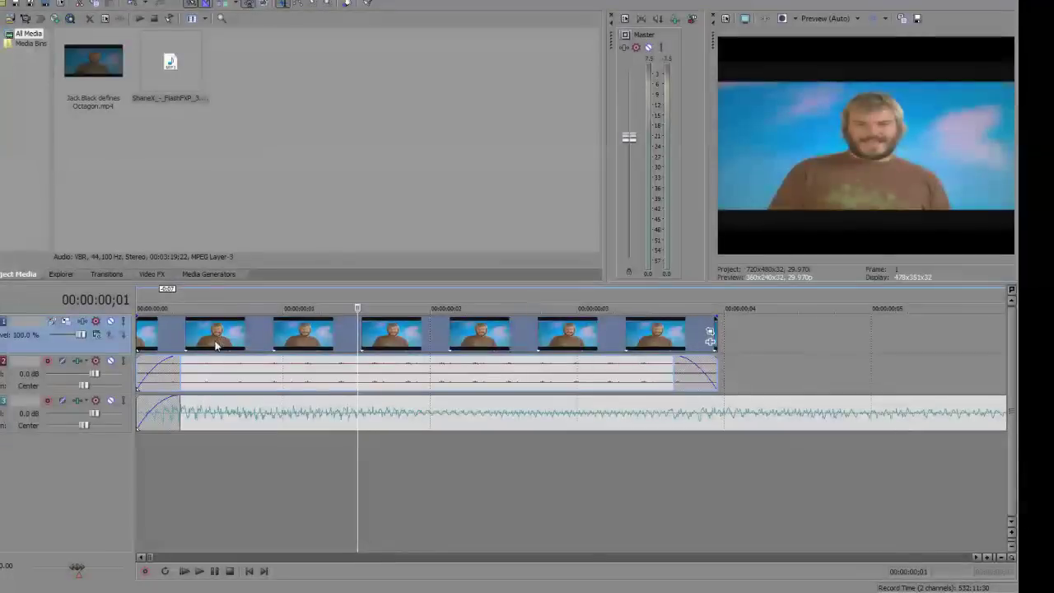
pyautogui.click(217, 337)
pyautogui.press('s')
pyautogui.press('Delete')
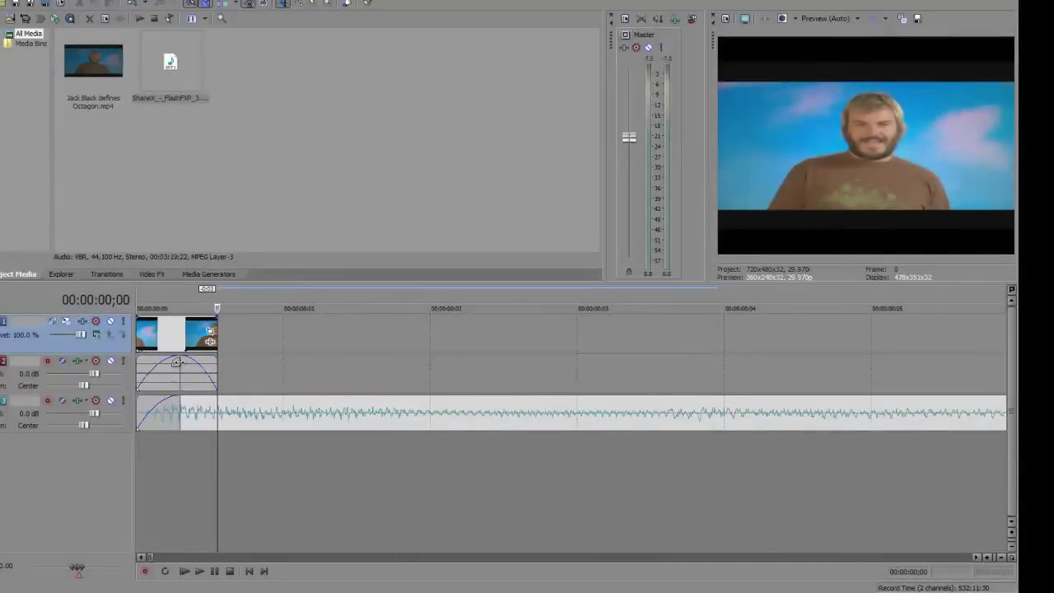
pyautogui.moveTo(184, 362); pyautogui.dragTo(214, 365)
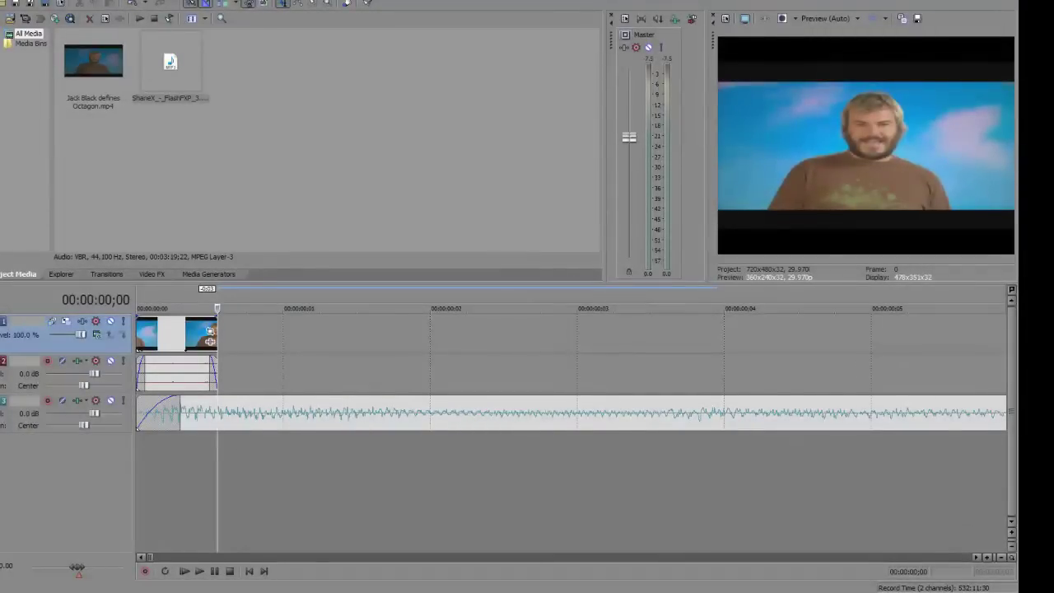
# - Play the voice sample with the music track muted and unmuted, raising the voice track's volume to 12.0 dB
pyautogui.click(111, 0)
pyautogui.click(140, 118)
pyautogui.click(198, 384)
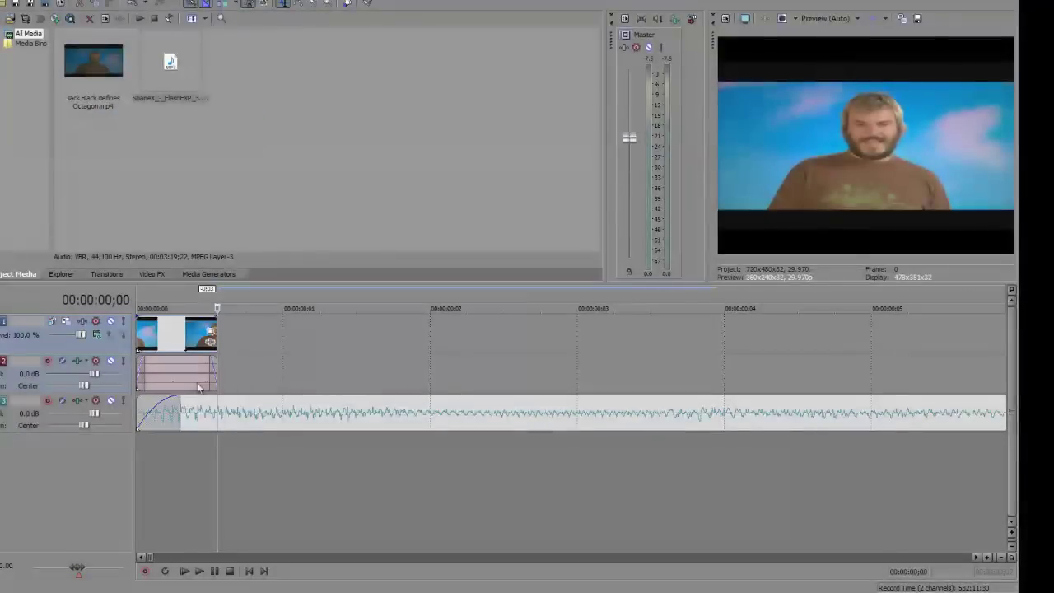
pyautogui.doubleClick(197, 382)
pyautogui.click(112, 401)
pyautogui.press('space')
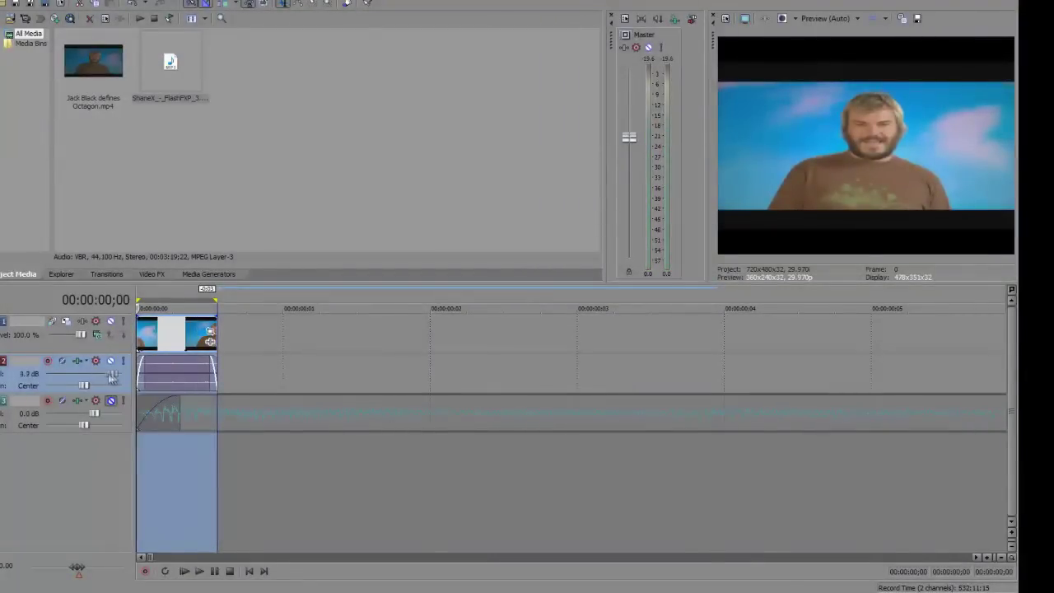
pyautogui.press('space')
pyautogui.press('space')
pyautogui.press('space')
pyautogui.click(109, 403)
pyautogui.press('space')
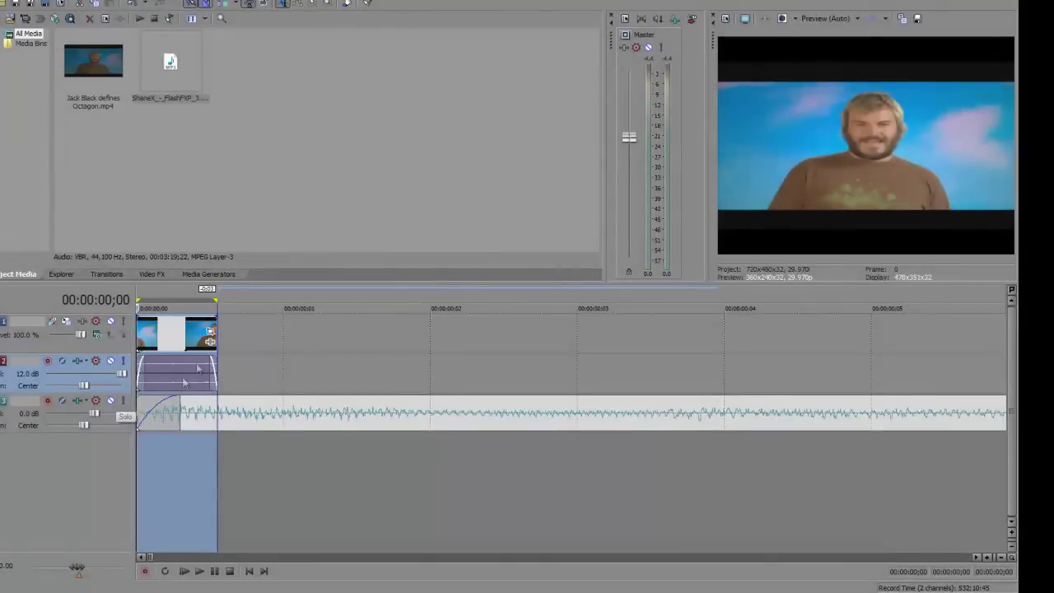
# - Paste a copy of the short voice clip directly after the original and play the copy
pyautogui.click(191, 336)
pyautogui.hotkey('ctrl', 'c')
pyautogui.click(218, 324)
pyautogui.hotkey('ctrl', 'v')
pyautogui.doubleClick(257, 384)
pyautogui.press('space')
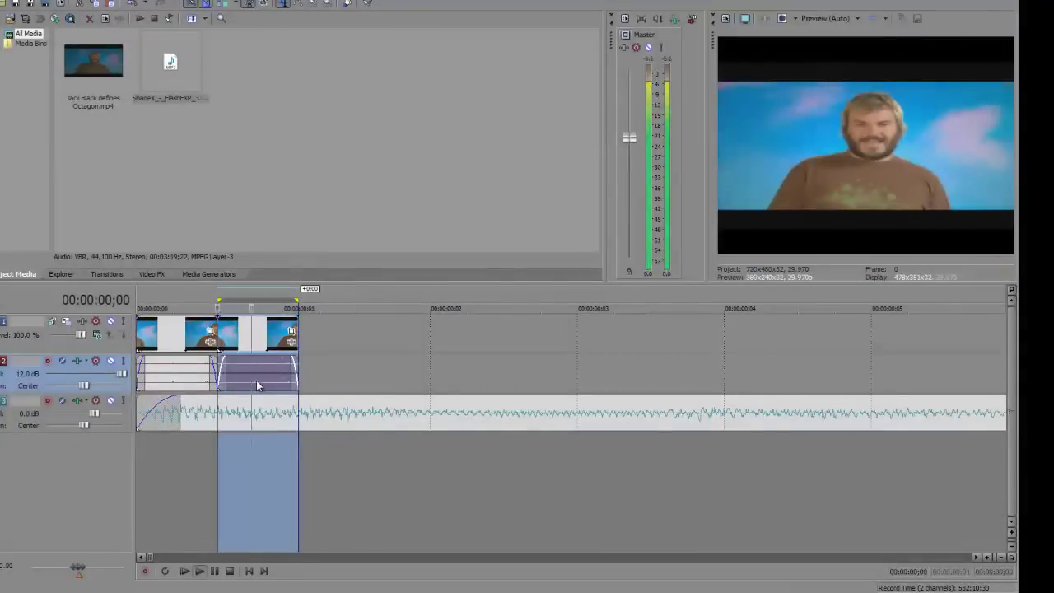
# - Add a third and a fourth copy of the voice clip end to end, playing each one
pyautogui.click(258, 329)
pyautogui.click(258, 330)
pyautogui.hotkey('ctrl', 'v')
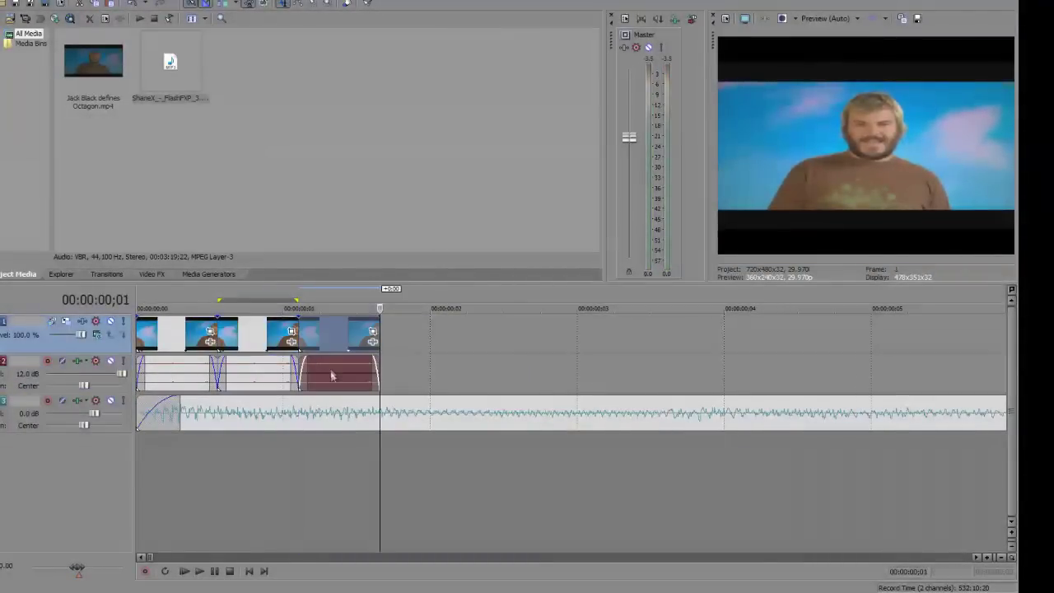
pyautogui.doubleClick(331, 372)
pyautogui.press('space')
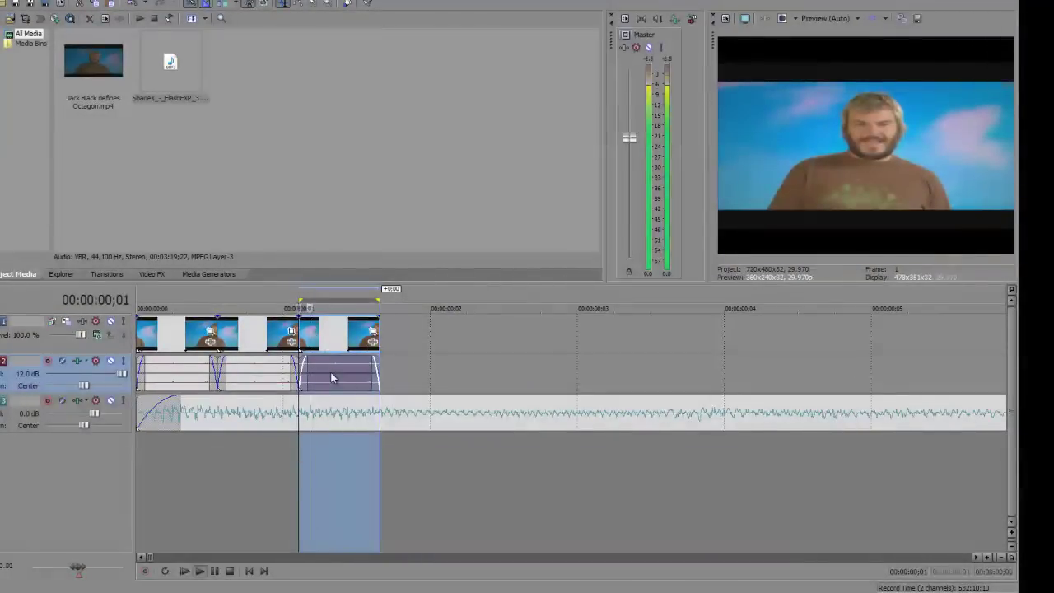
pyautogui.click(377, 332)
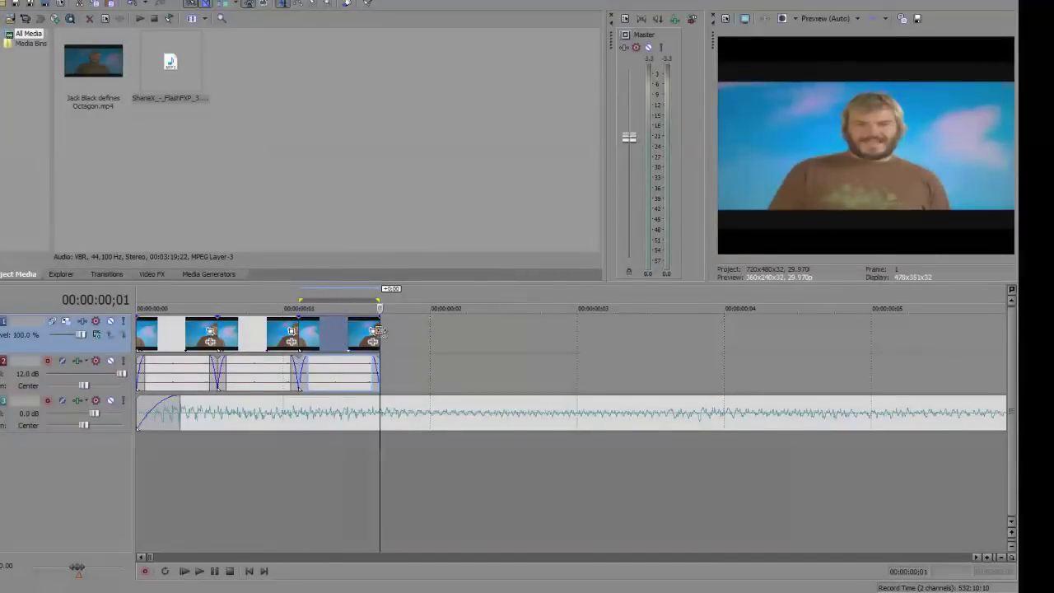
pyautogui.hotkey('ctrl', 'v')
pyautogui.doubleClick(406, 373)
pyautogui.press('space')
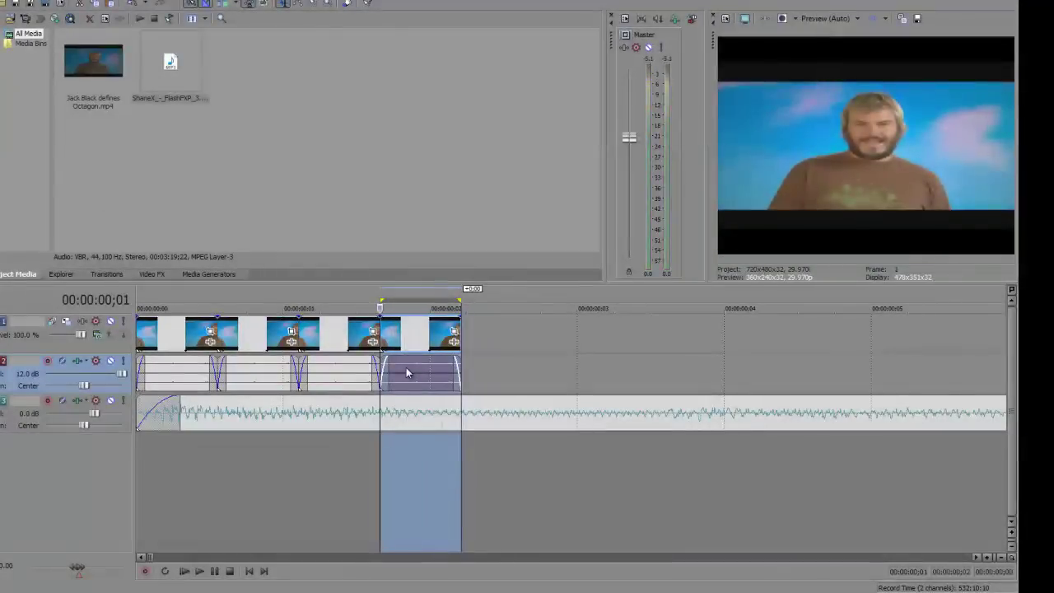
# - Play the timeline from the end of the fourth voice clip
pyautogui.click(454, 330)
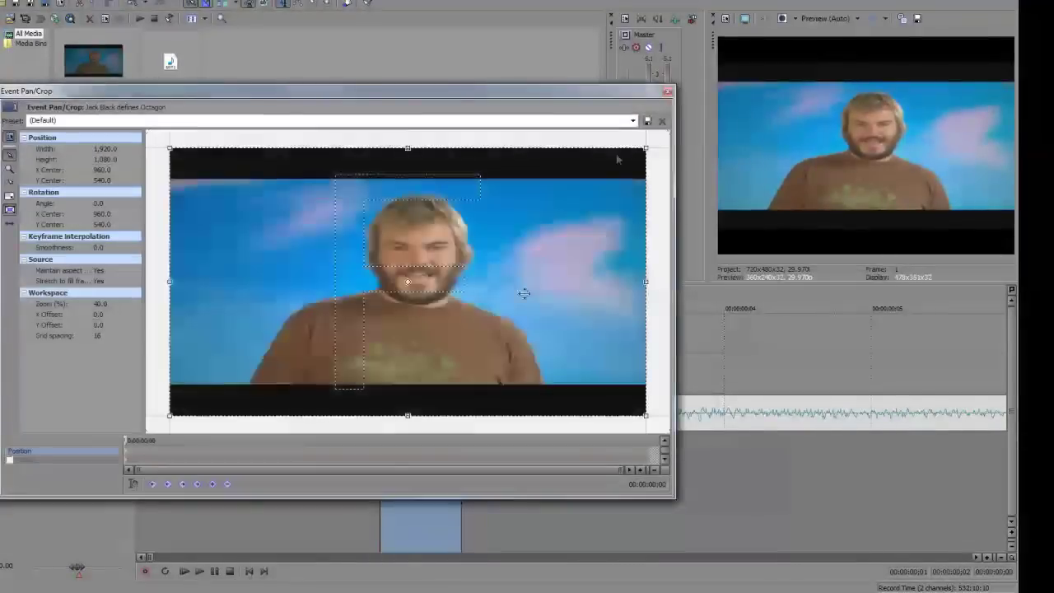
pyautogui.click(668, 91)
pyautogui.click(459, 345)
pyautogui.press('space')
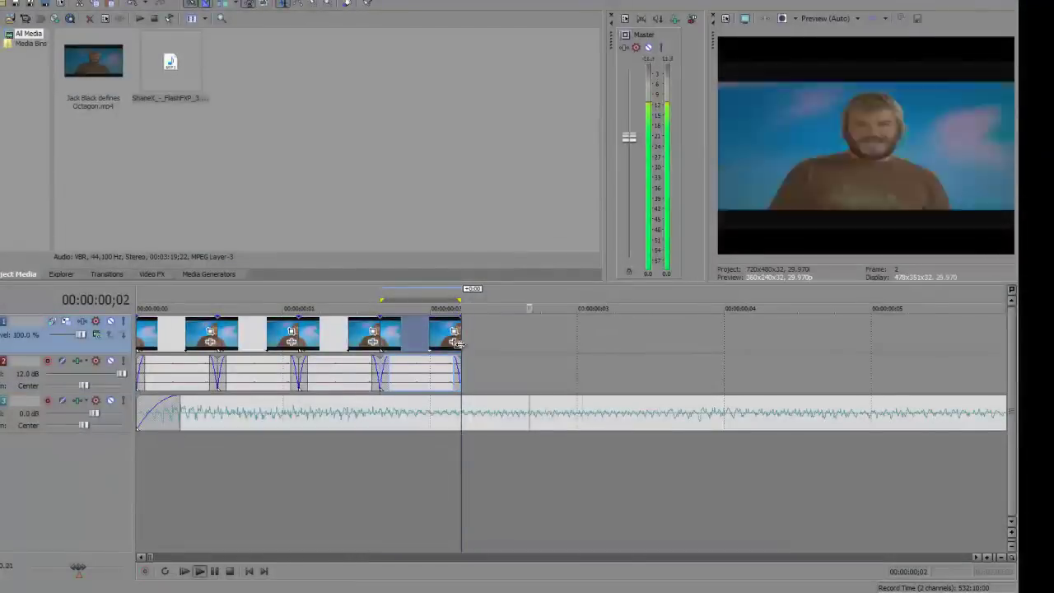
pyautogui.press('space')
# - Copy the last three voice clips and paste them three times in a row to fill the music segment's length
pyautogui.click(249, 335)
pyautogui.keyDown('shift'); pyautogui.click(454, 339); pyautogui.keyUp('shift')
pyautogui.hotkey('ctrl', 'c')
pyautogui.click(459, 339)
pyautogui.hotkey('ctrl', 'v')
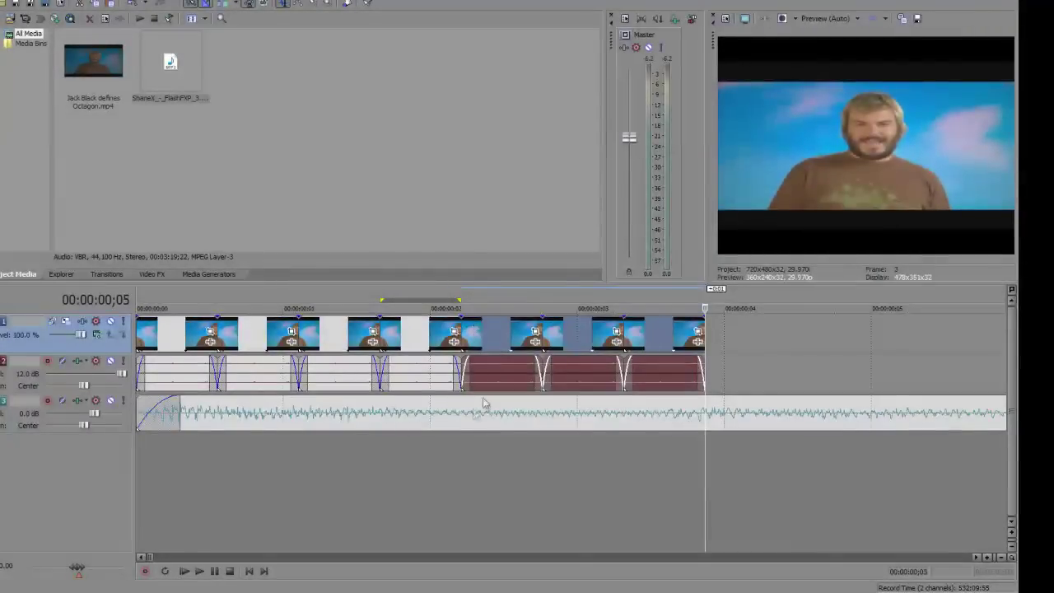
pyautogui.hotkey('ctrl', 'v')
pyautogui.scroll(-3, 418, 430)
pyautogui.hotkey('ctrl', 'v')
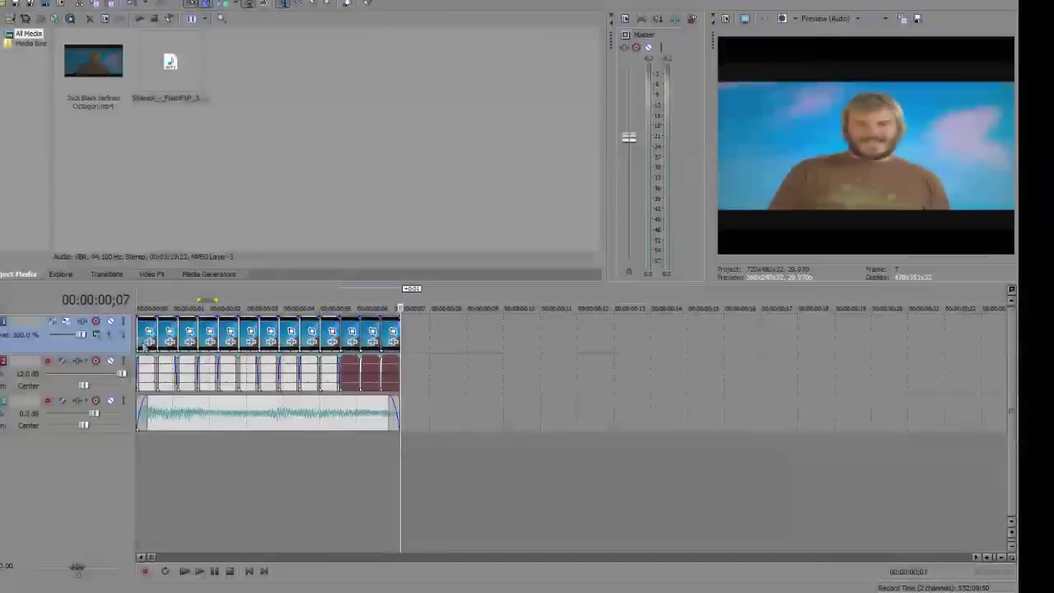
# - Play the row of voice clips together with the music from the start of the timeline
pyautogui.click(140, 337)
pyautogui.press('space')
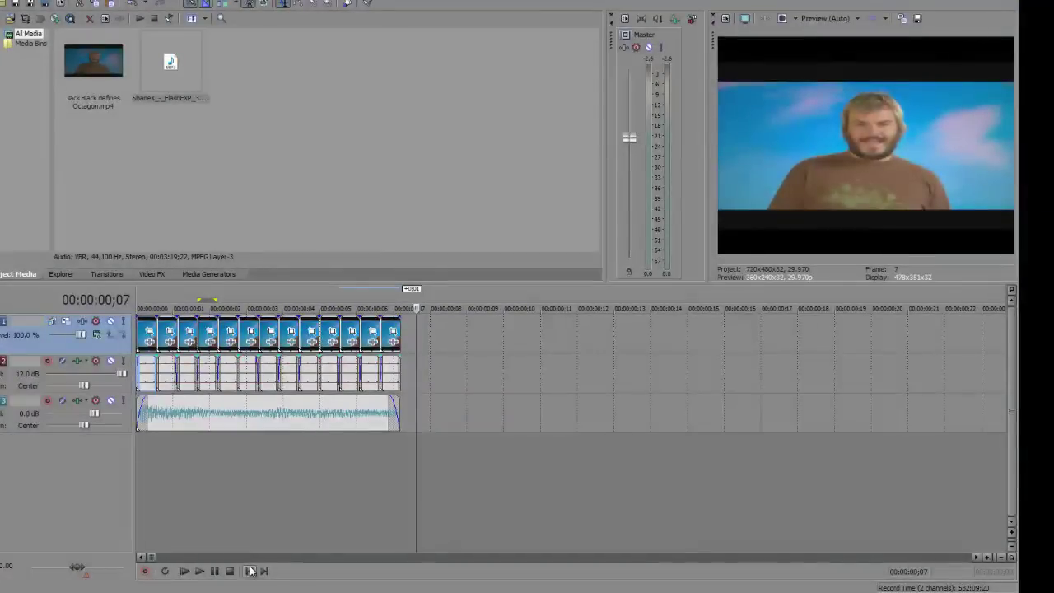
pyautogui.click(200, 571)
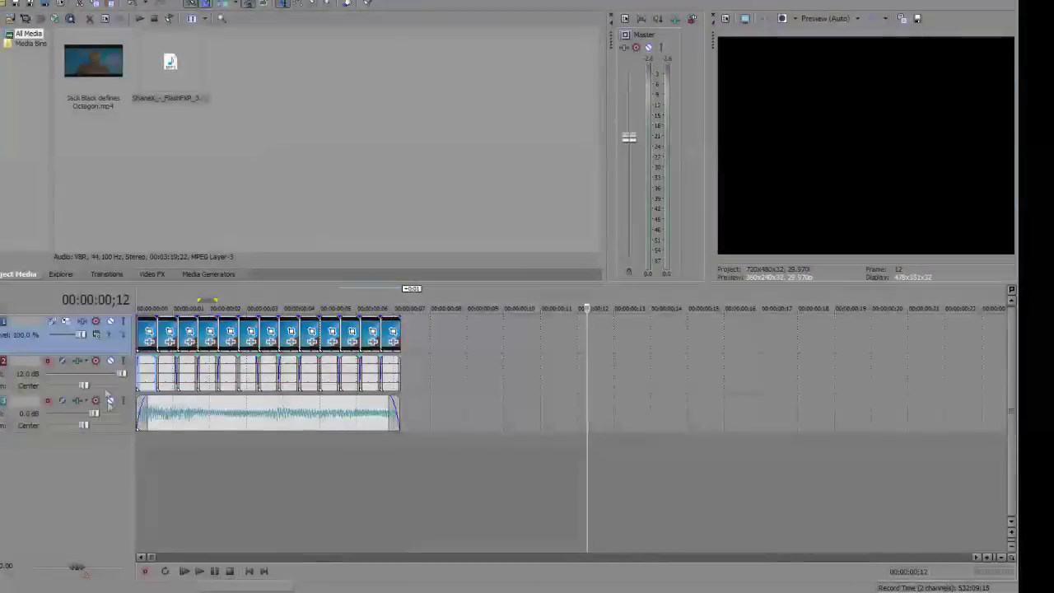
# - Mute the music track and play the repeated voice clips alone from the start of the timeline
pyautogui.click(109, 401)
pyautogui.click(200, 571)
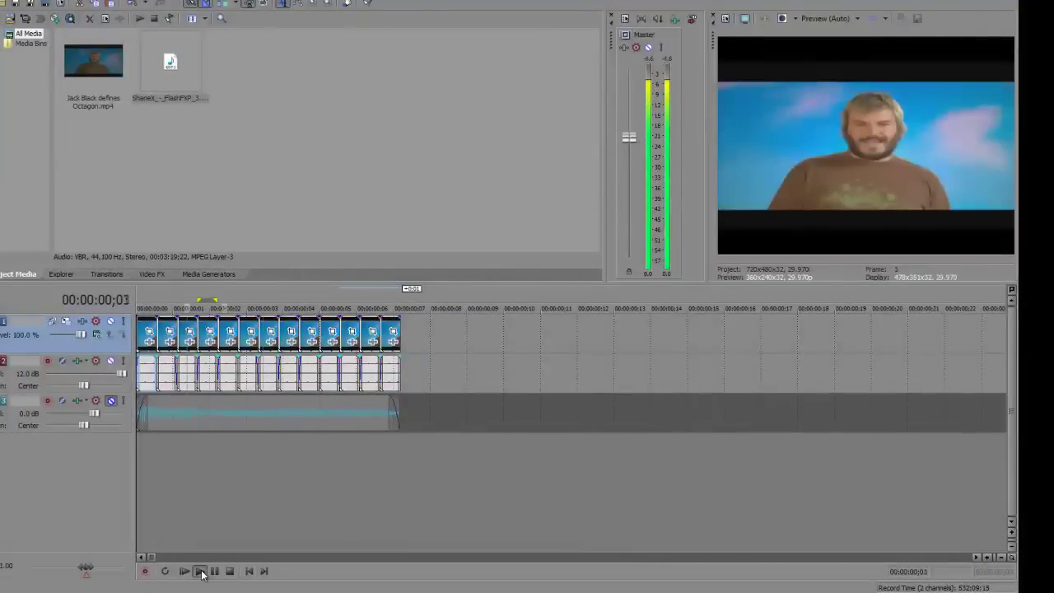
pyautogui.click(138, 342)
pyautogui.press('space')
pyautogui.click(136, 342)
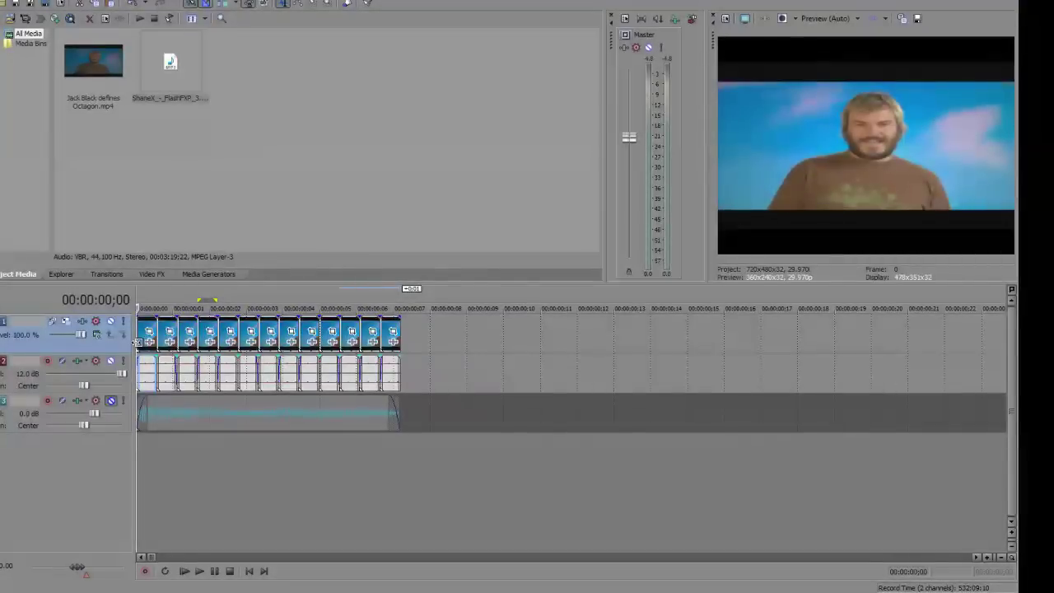
pyautogui.press('space')
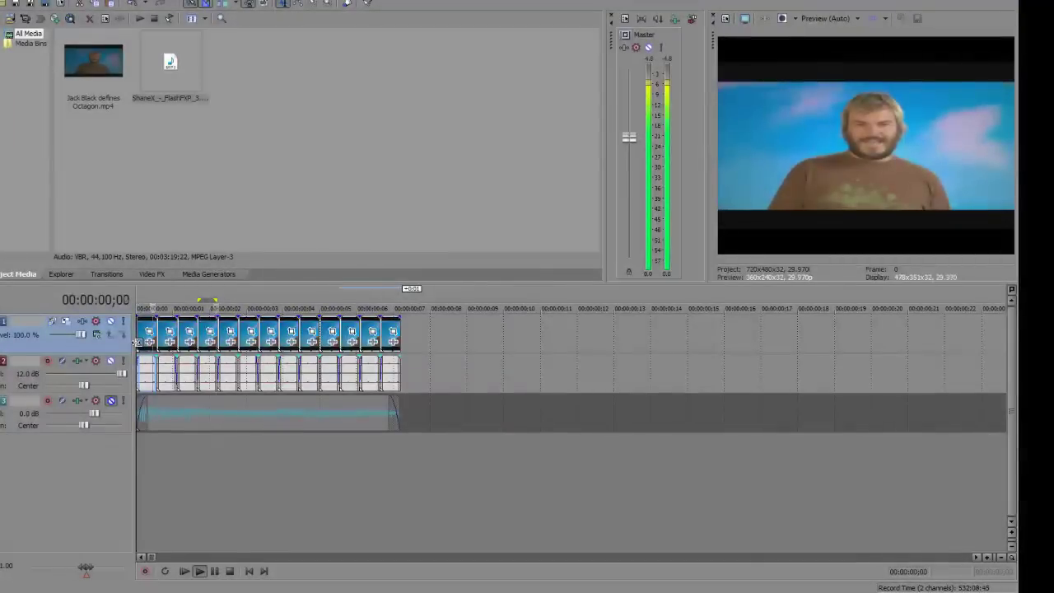
pyautogui.press('space')
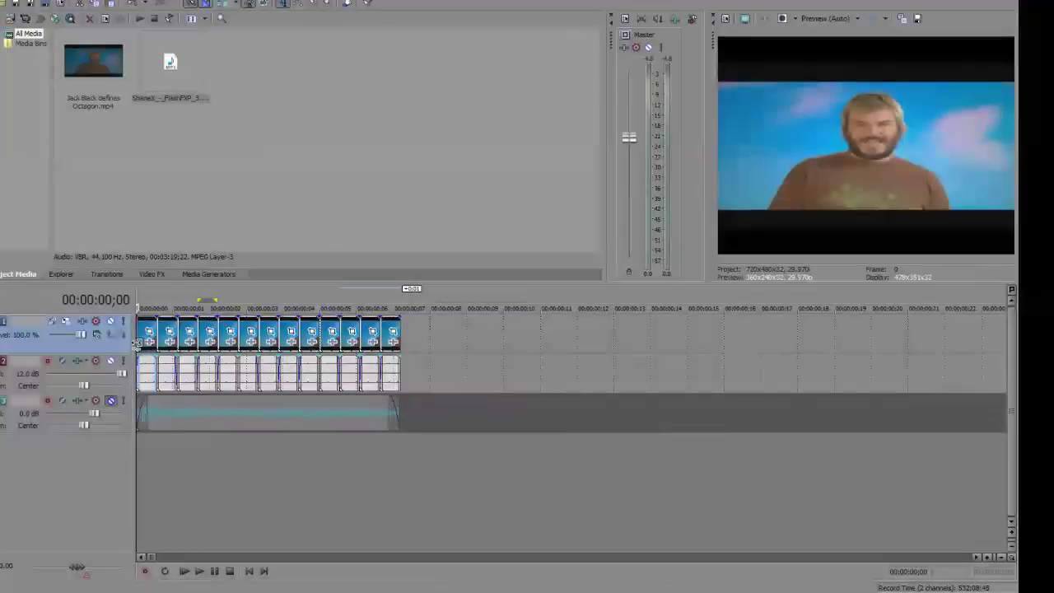
# - Create a new empty project without saving the changes to the current one
pyautogui.hotkey('ctrl', 'n')
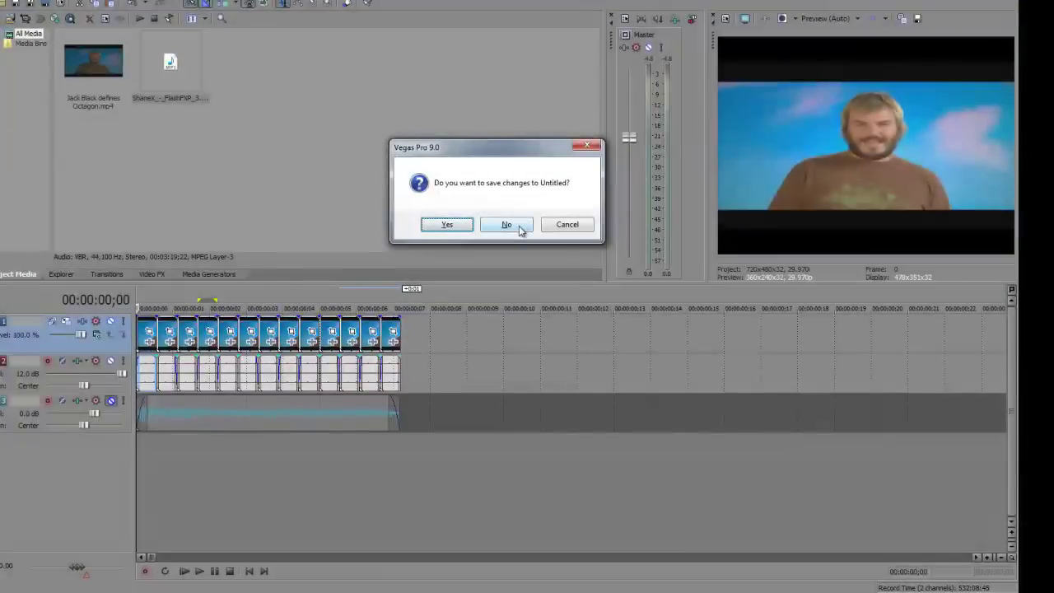
pyautogui.click(520, 227)
pyautogui.click(552, 370)
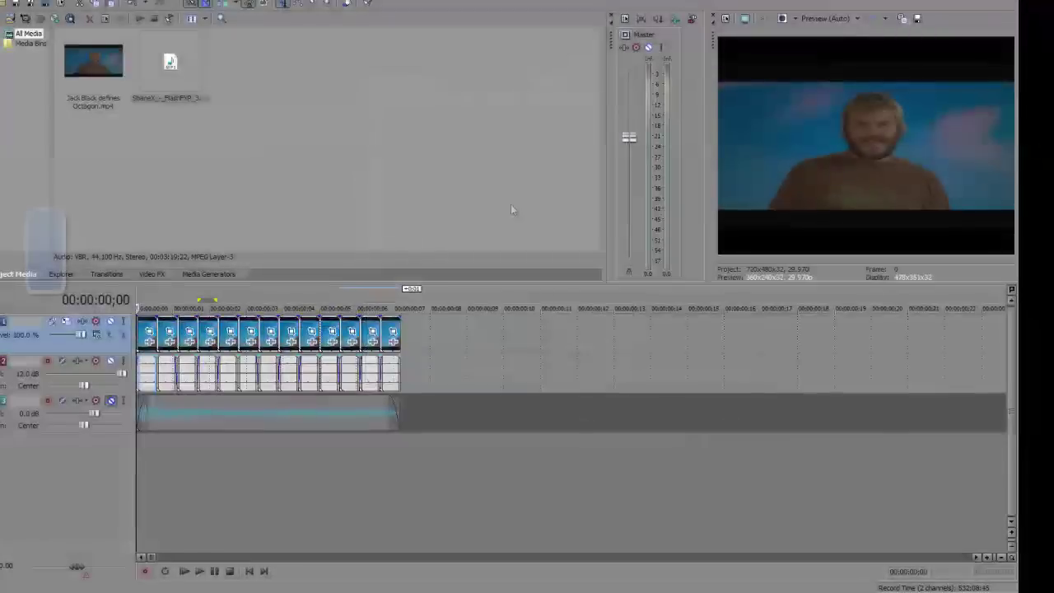
pyautogui.click(2, 2)
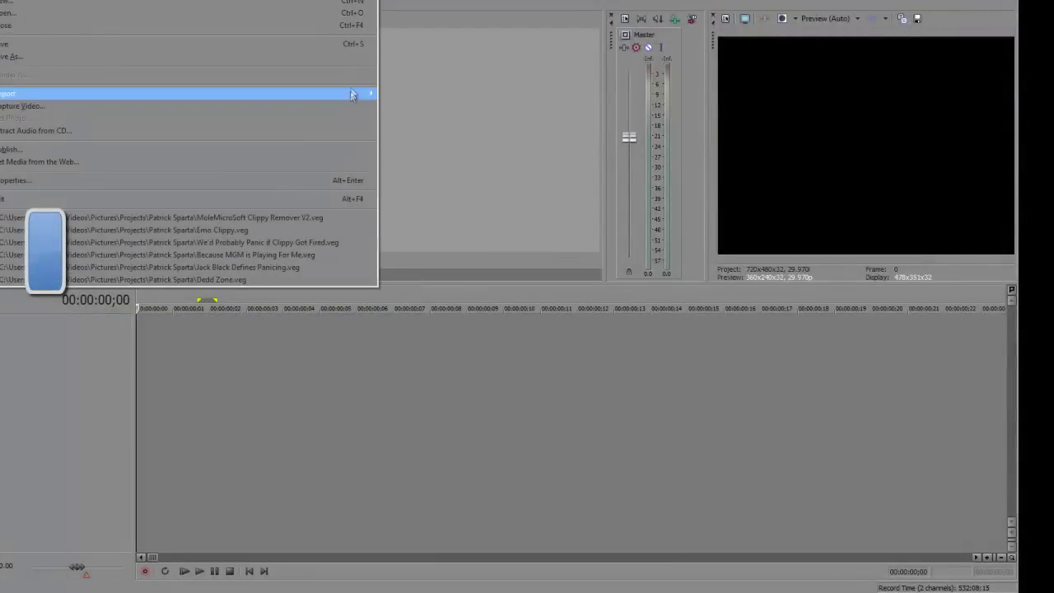
pyautogui.moveTo(356, 94)
pyautogui.click(403, 94)
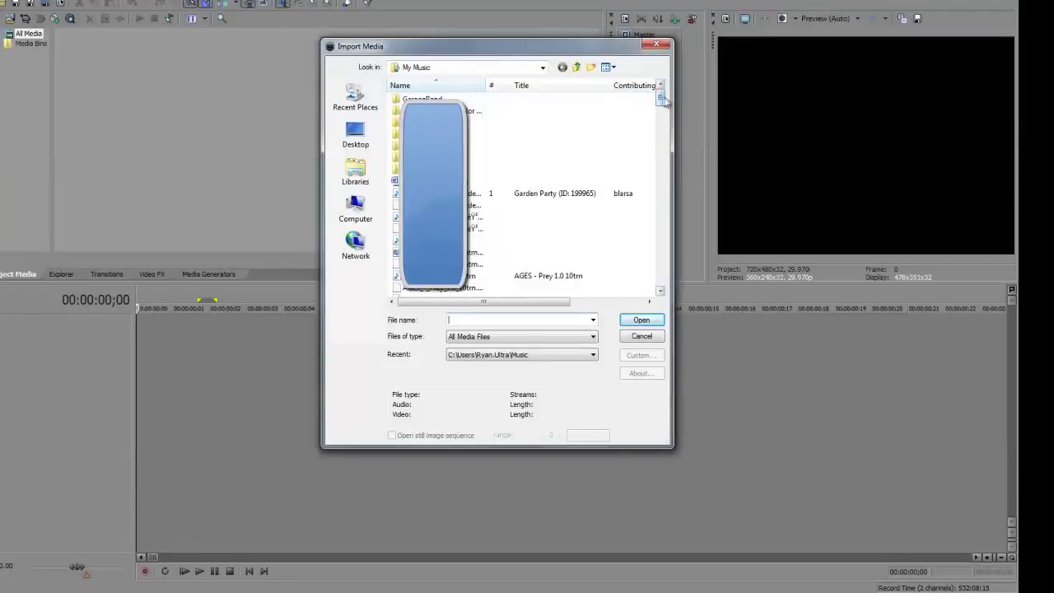
pyautogui.moveTo(659, 214); pyautogui.dragTo(663, 95)
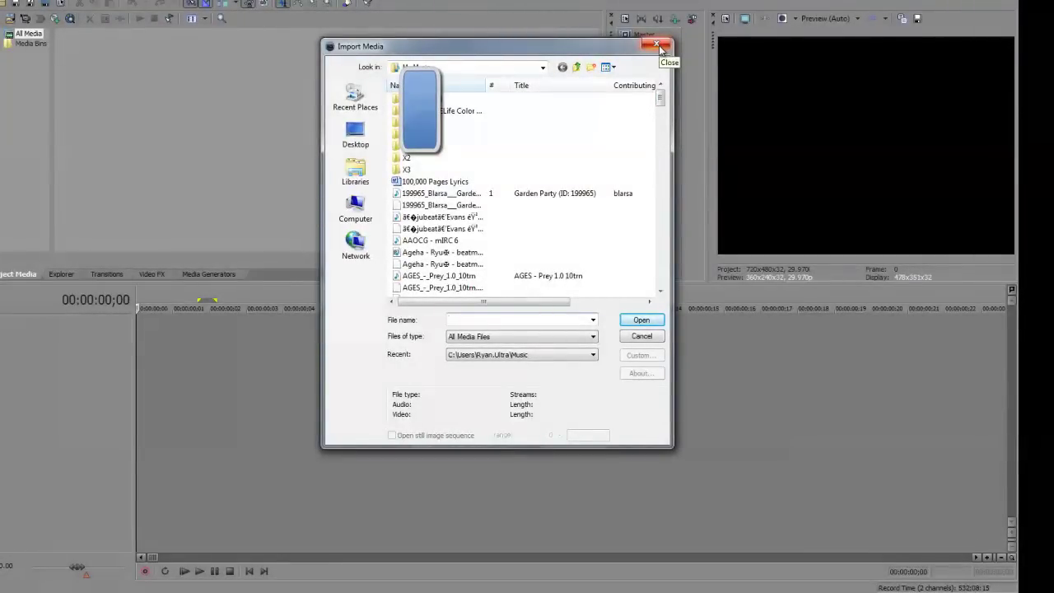
pyautogui.click(658, 46)
# - Find the "Lz0 - Malwarebytes Anti-Malware" module in the Downloads folder and open it in OpenMPT
pyautogui.press('super')
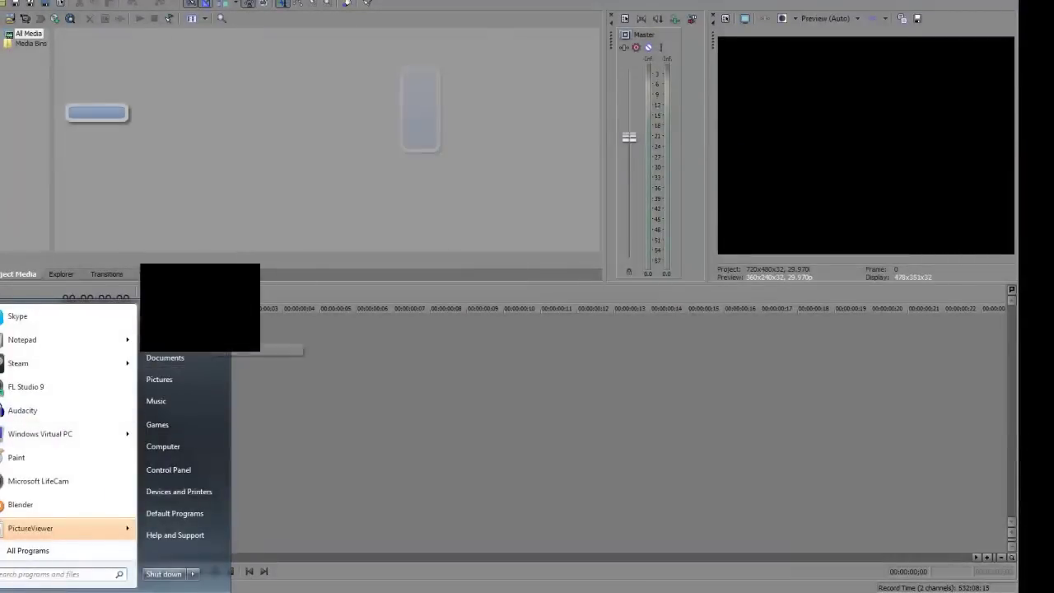
pyautogui.click(171, 335)
pyautogui.doubleClick(146, 255)
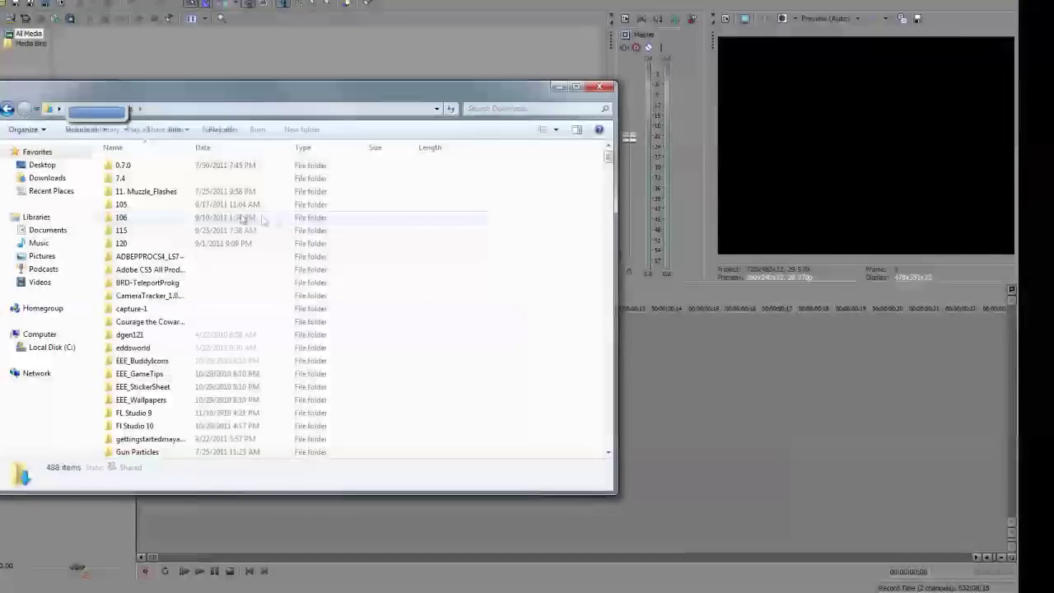
pyautogui.scroll(-20, 353, 216)
pyautogui.scroll(-3, 370, 261)
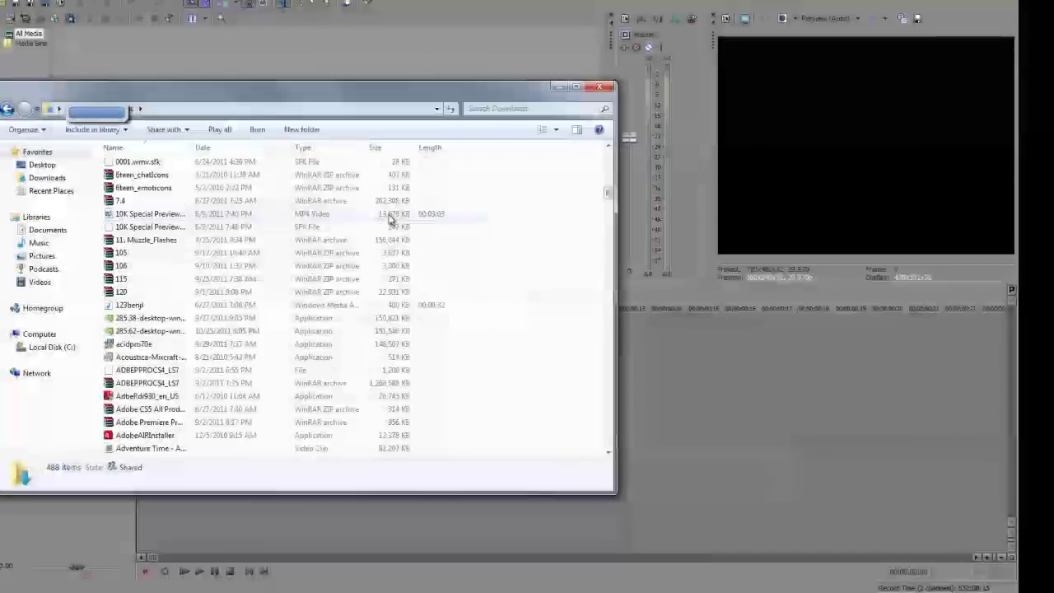
pyautogui.scroll(-10, 390, 216)
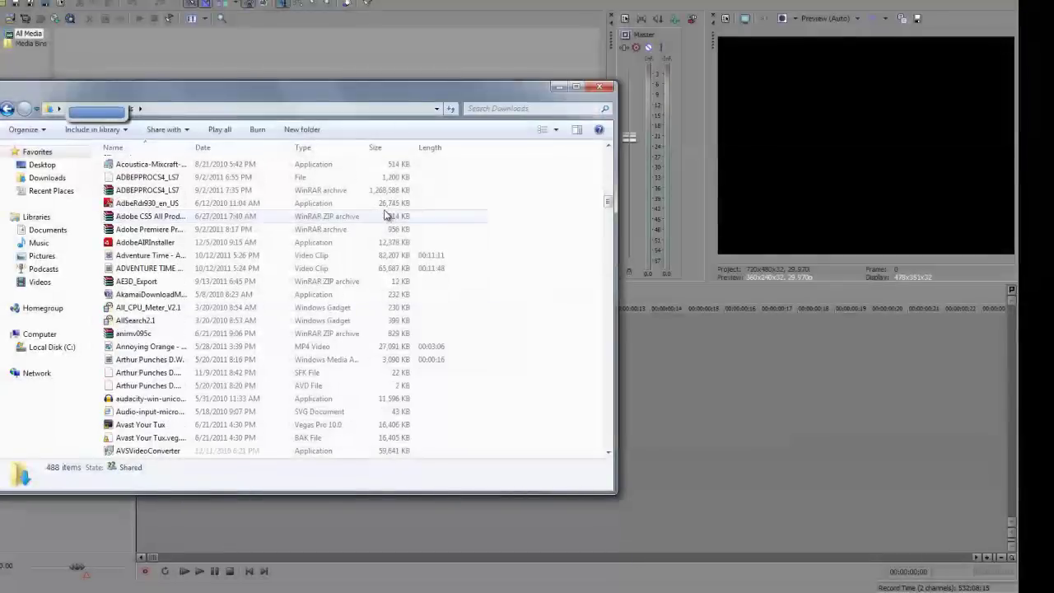
pyautogui.scroll(-20, 494, 252)
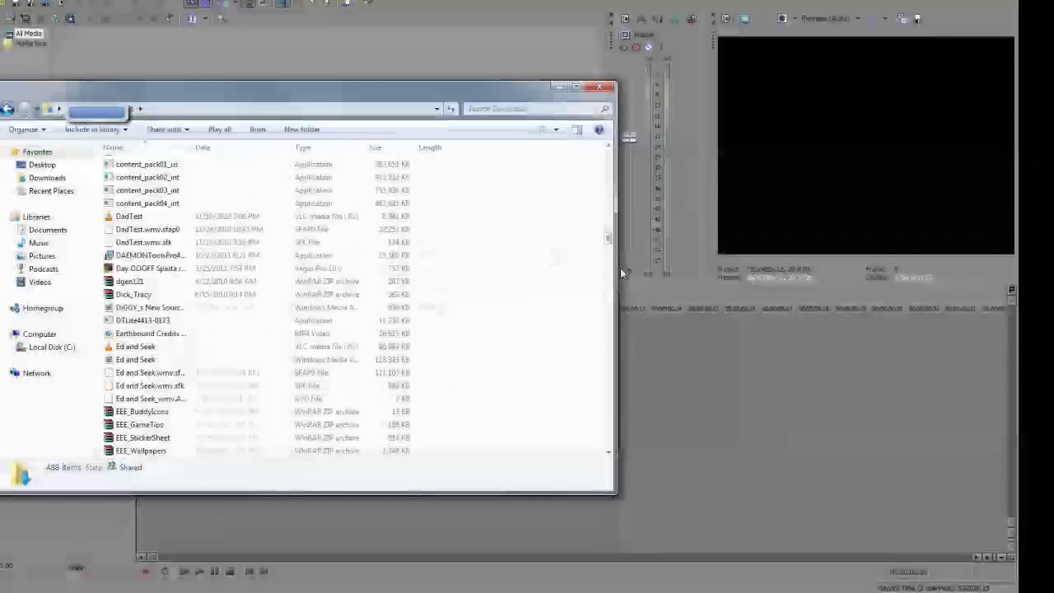
pyautogui.moveTo(606, 254); pyautogui.dragTo(575, 312)
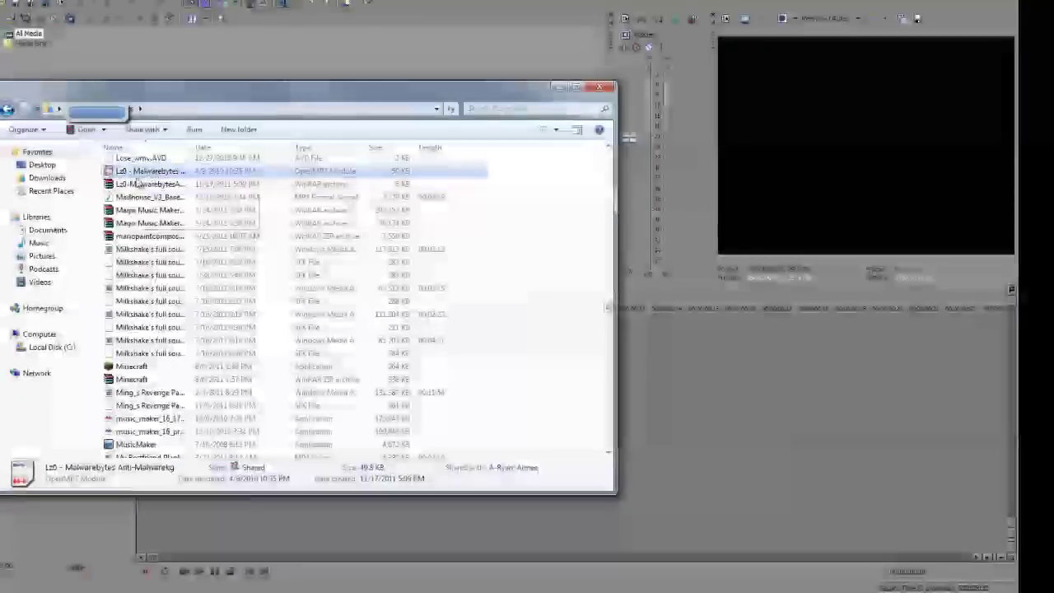
pyautogui.doubleClick(142, 172)
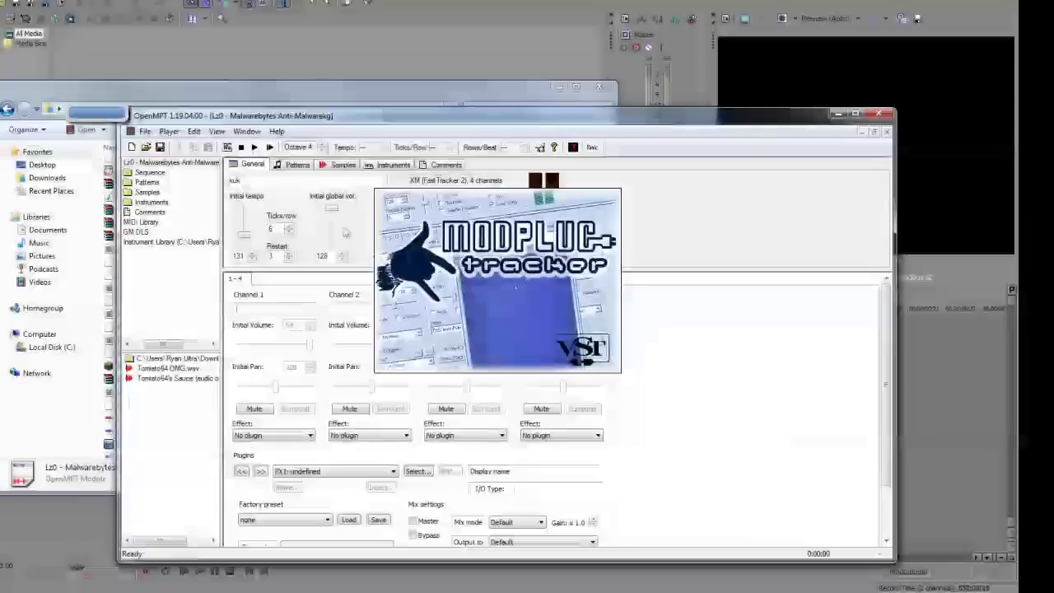
# - Play the opened module and show its pattern data for the four channels
pyautogui.click(254, 147)
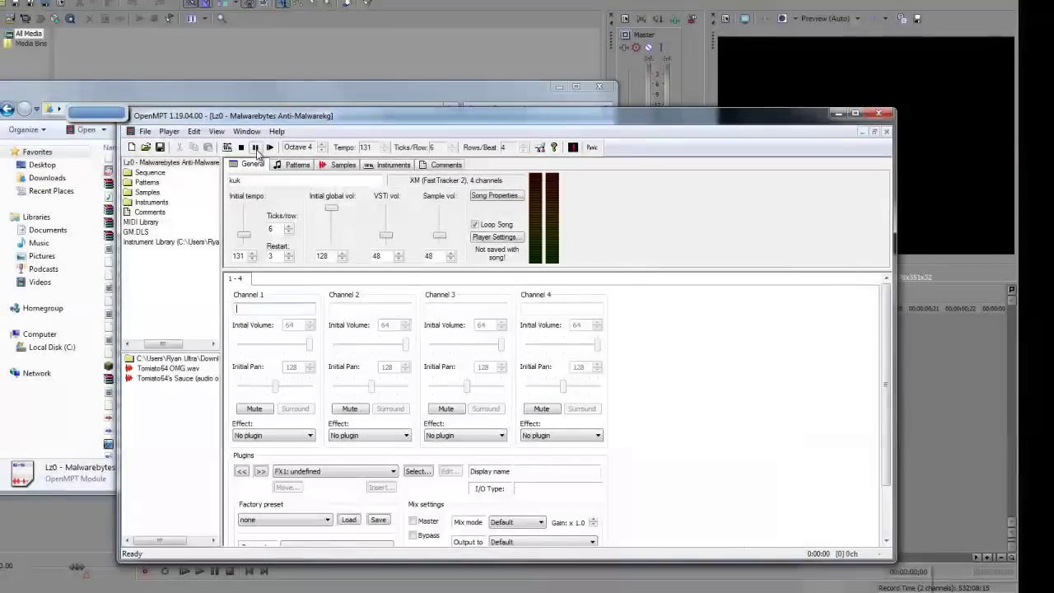
pyautogui.click(297, 165)
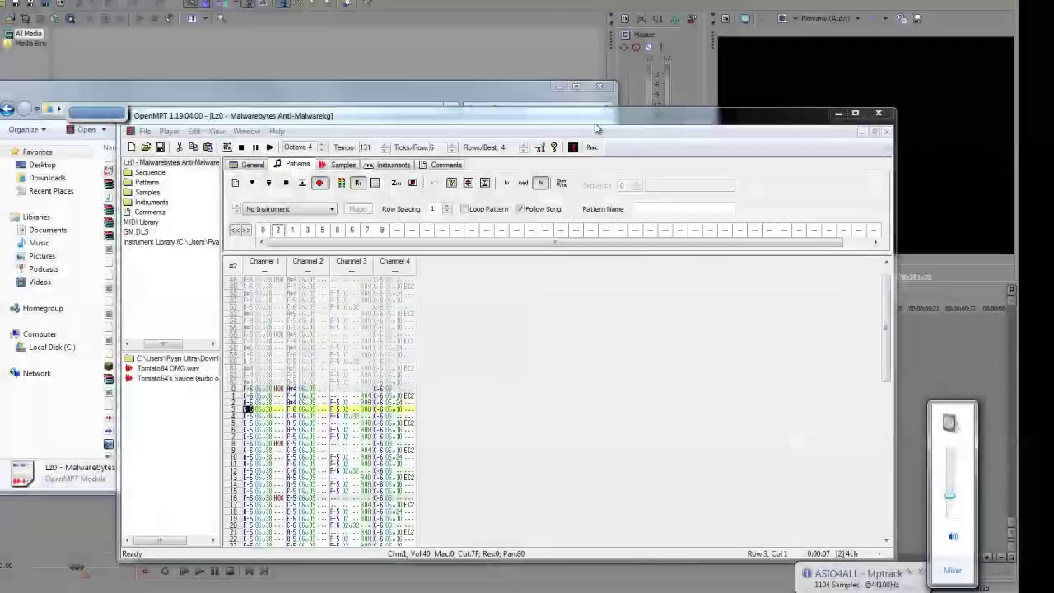
# - Play the module from patterns 1, 3 and 8 in its order list
pyautogui.click(297, 231)
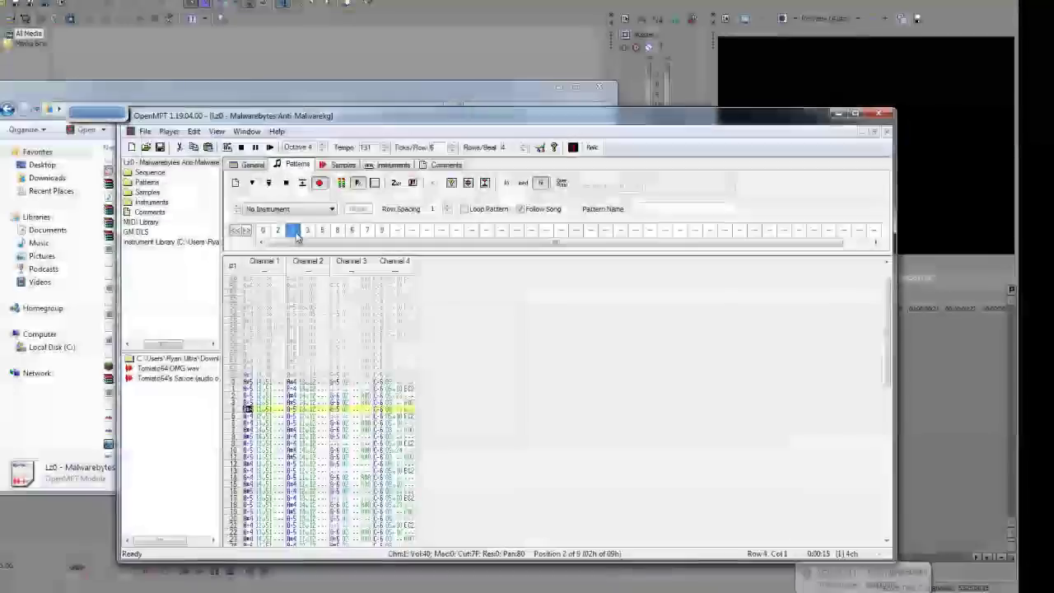
pyautogui.click(308, 230)
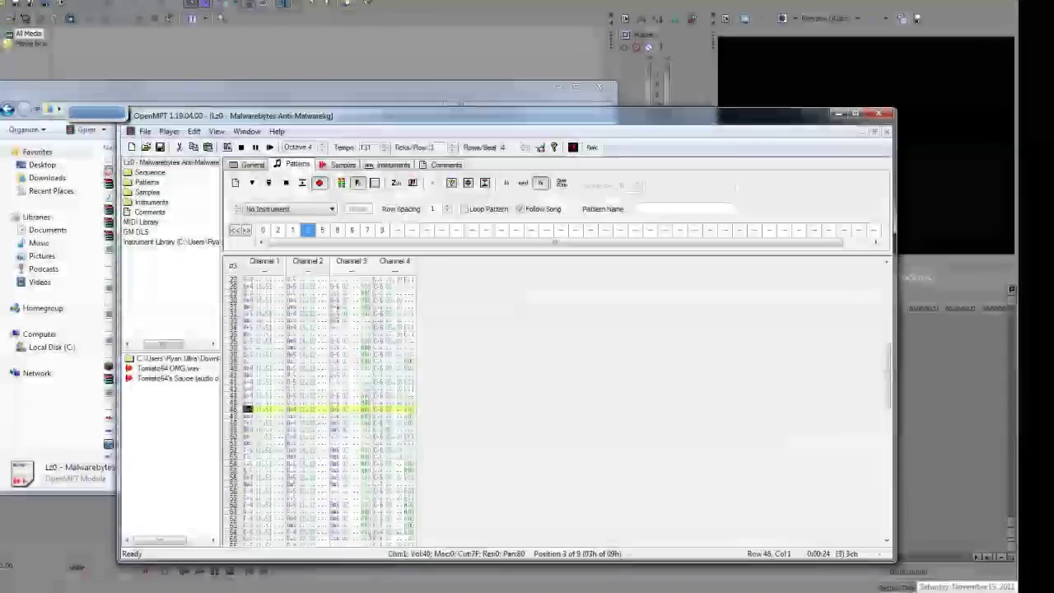
pyautogui.click(961, 591)
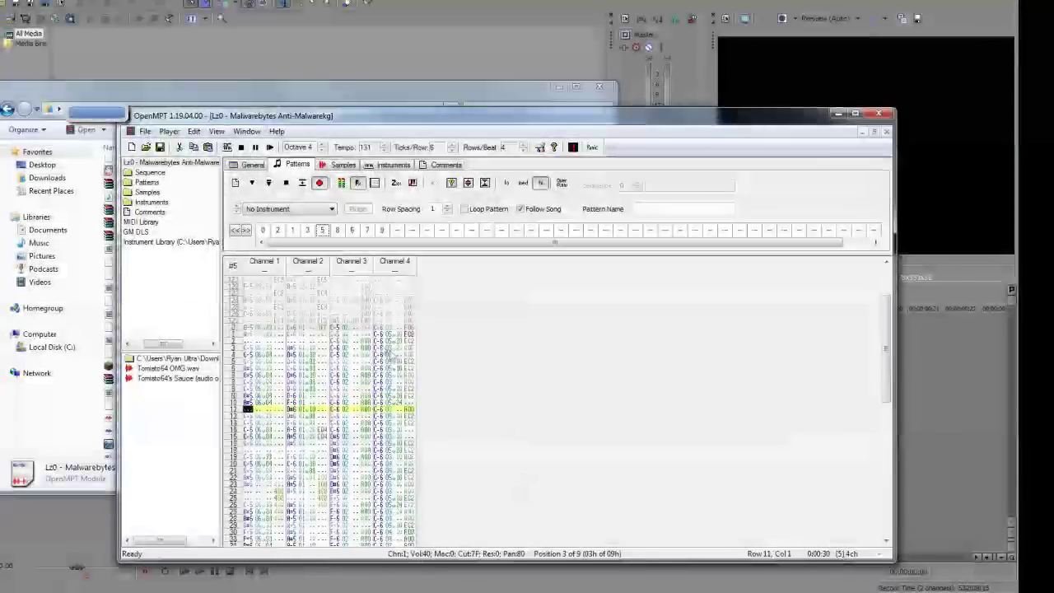
pyautogui.click(338, 231)
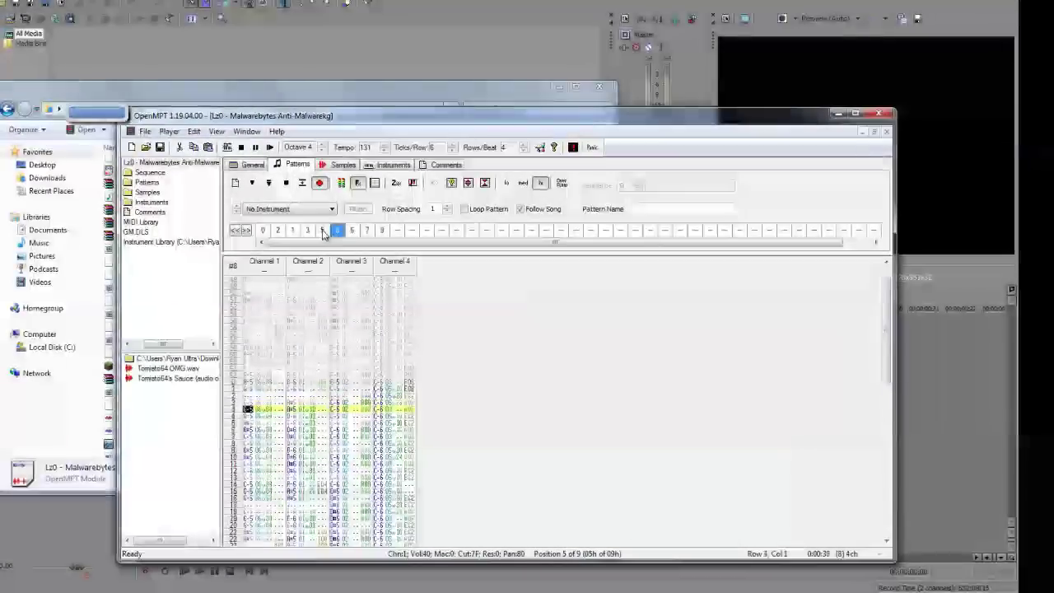
# - Remove the entries ahead of pattern 8 from the order list and play patterns 6, 7 and 9
pyautogui.rightClick(265, 231)
pyautogui.click(334, 248)
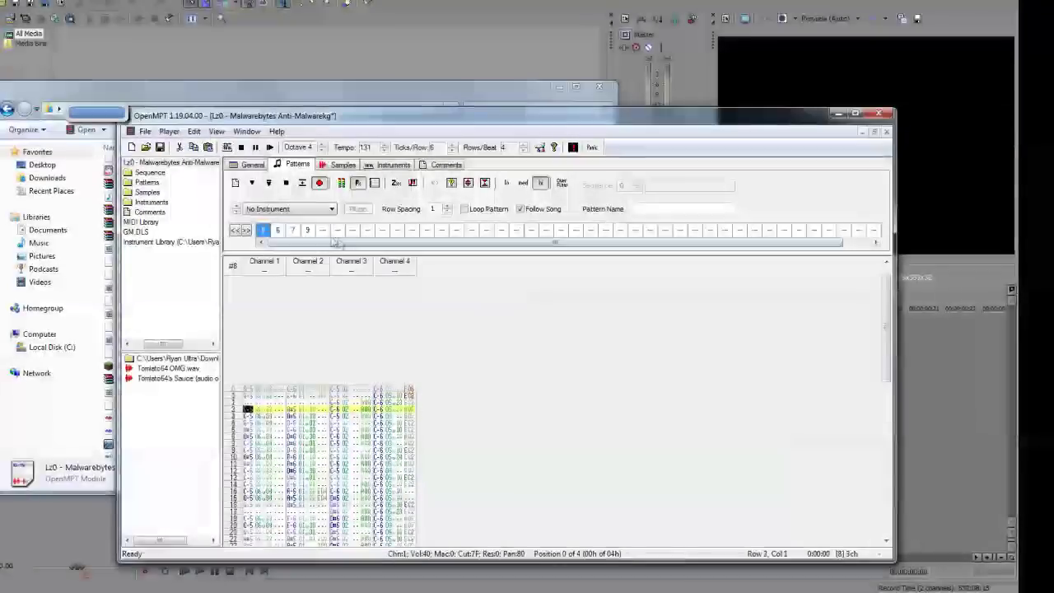
pyautogui.click(282, 231)
pyautogui.click(295, 232)
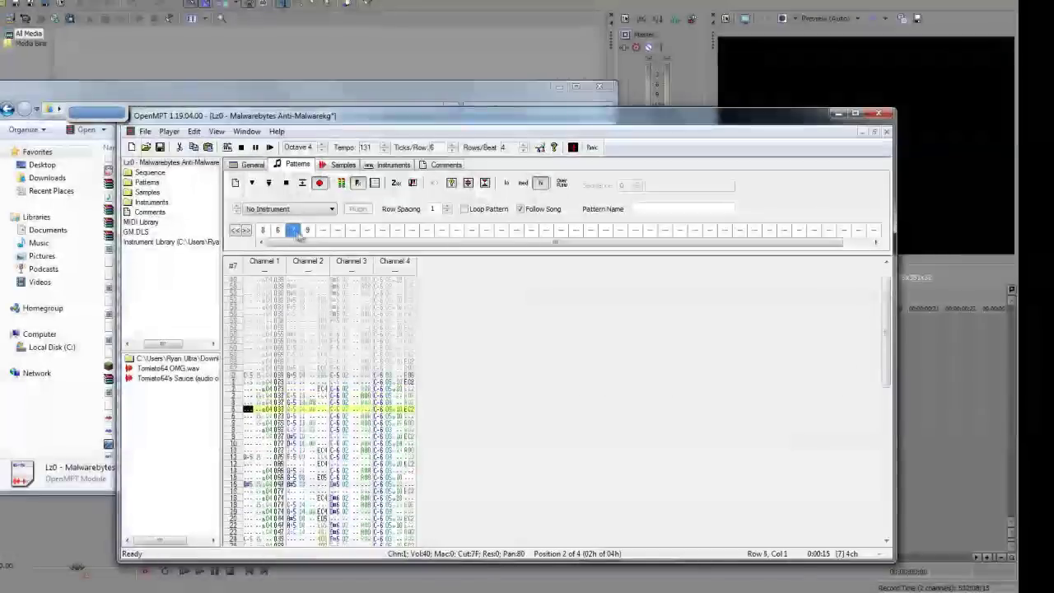
pyautogui.click(303, 231)
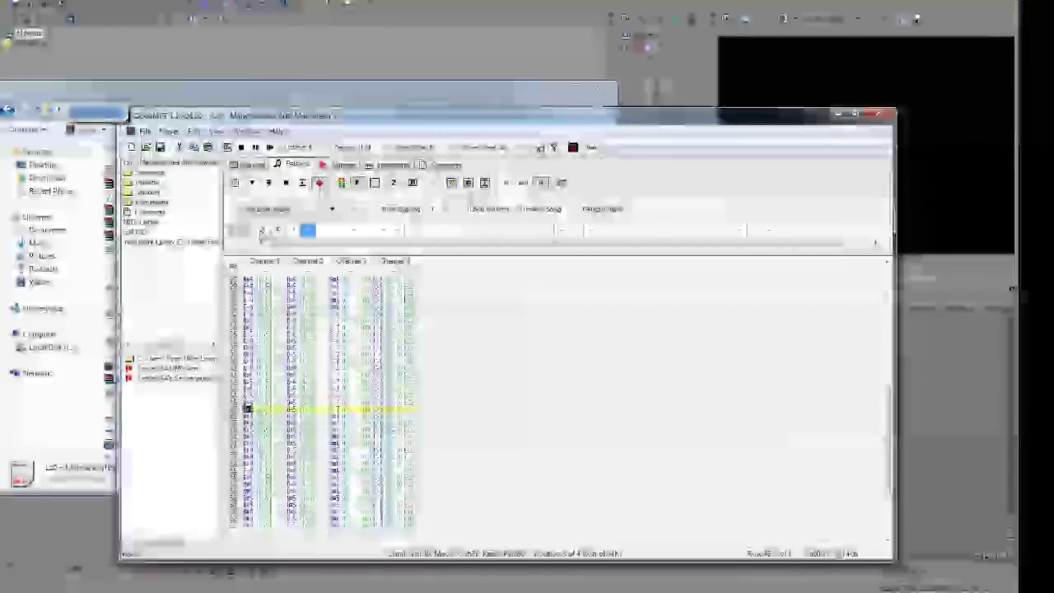
pyautogui.click(256, 185)
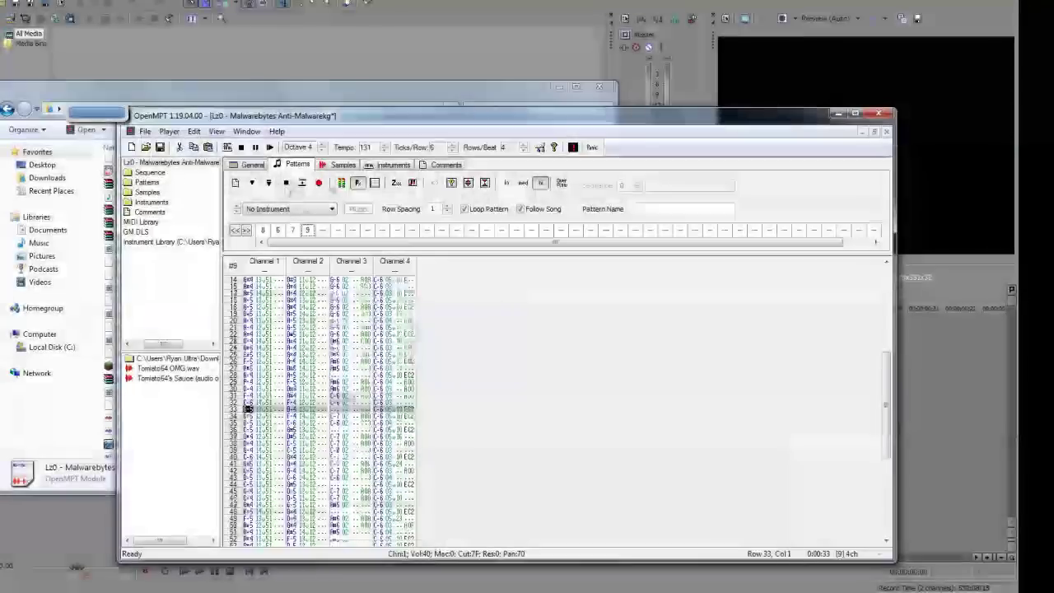
# - Insert a new empty pattern after pattern 9, then reduce the order list to pattern 8 only
pyautogui.click(236, 184)
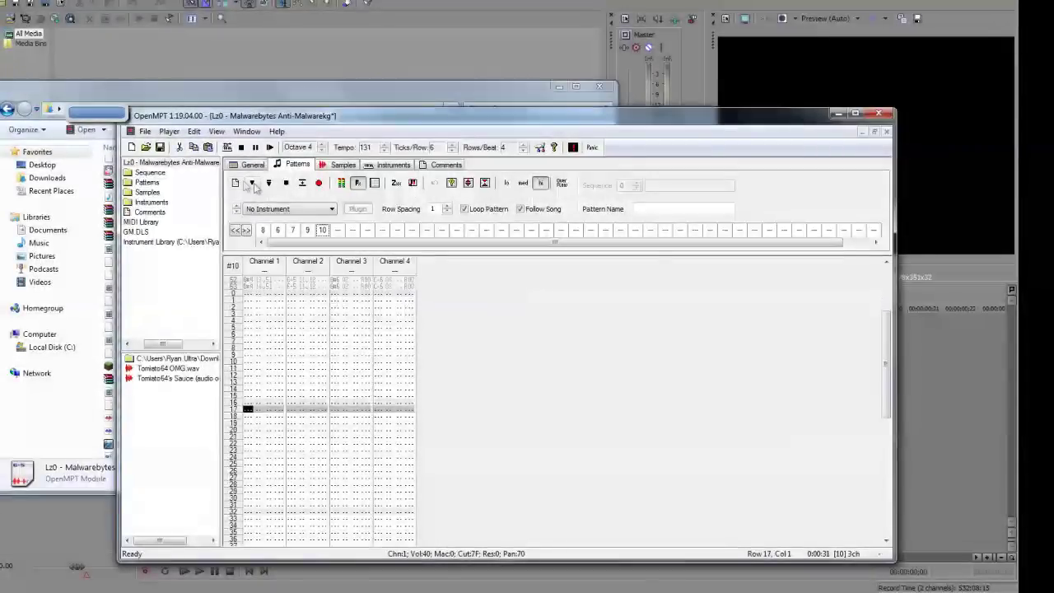
pyautogui.click(308, 231)
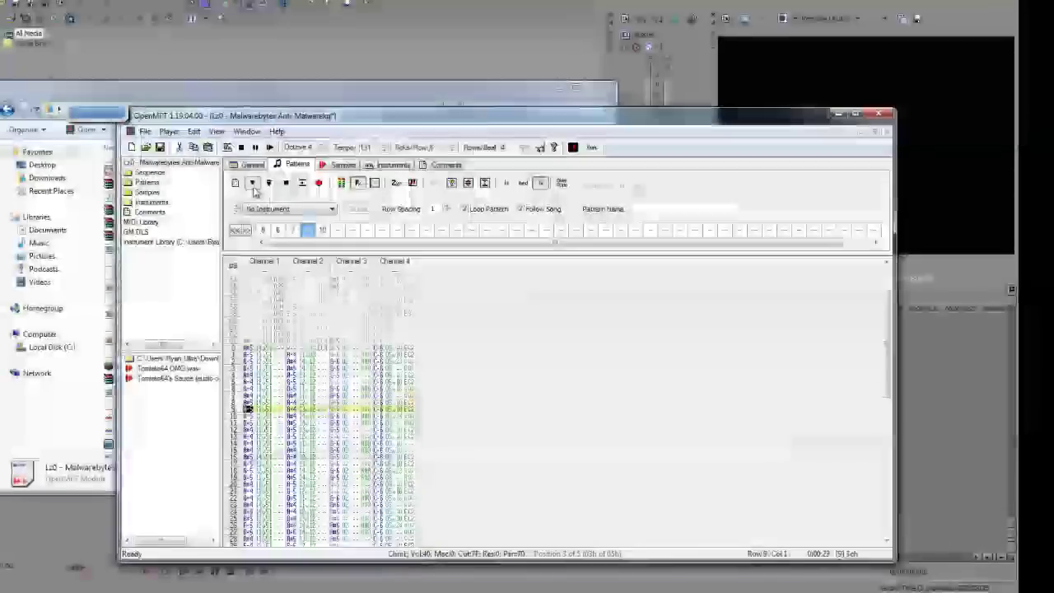
pyautogui.click(322, 231)
pyautogui.keyDown('shift'); pyautogui.click(280, 231); pyautogui.keyUp('shift')
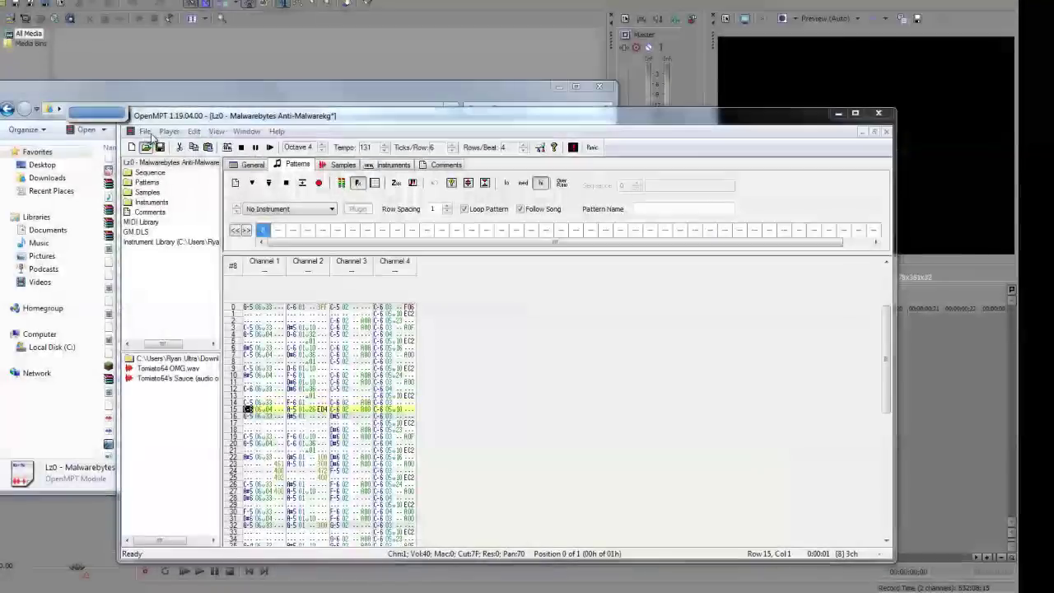
# - Close the Malwarebytes Anti-Malware module without saving its changes
pyautogui.click(148, 147)
pyautogui.click(802, 184)
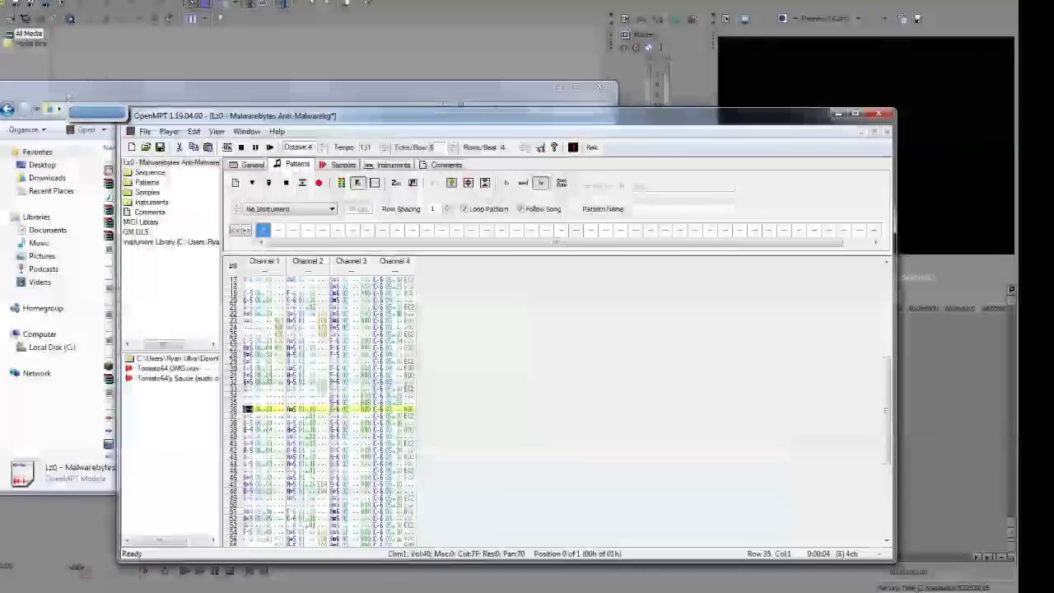
pyautogui.click(145, 131)
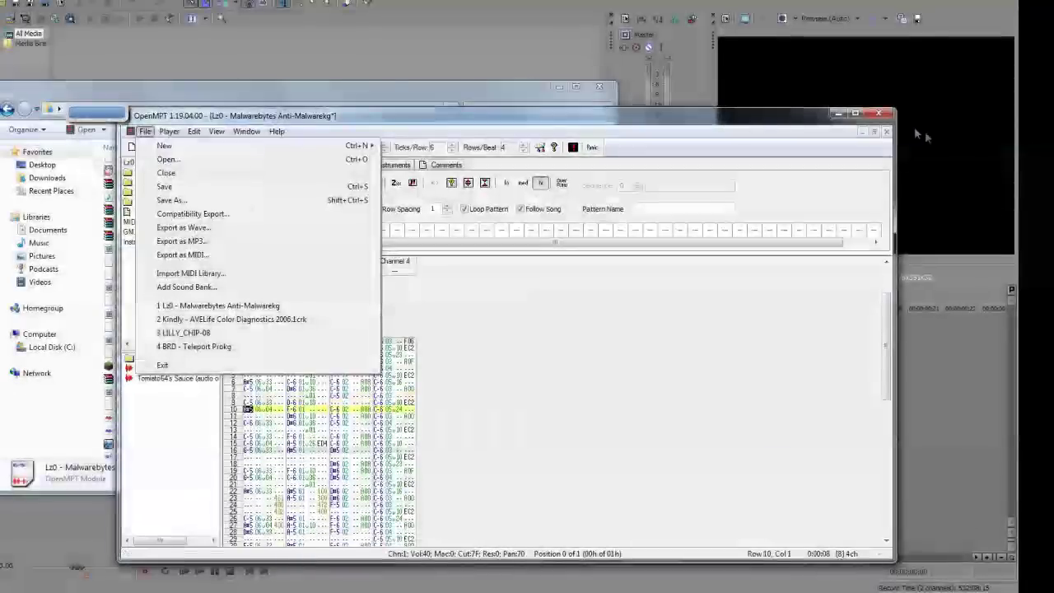
pyautogui.click(166, 173)
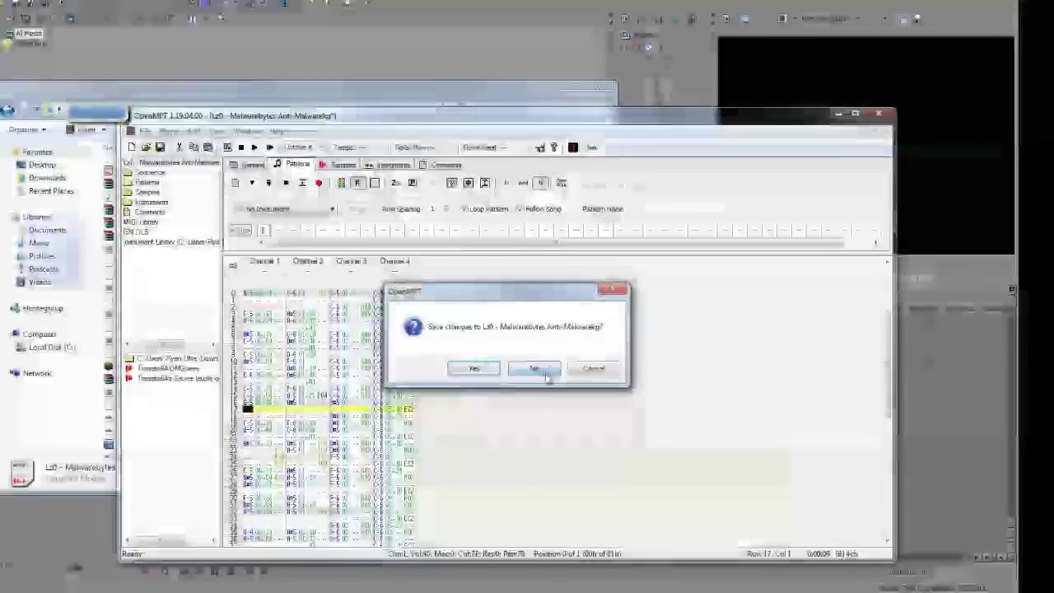
pyautogui.click(535, 368)
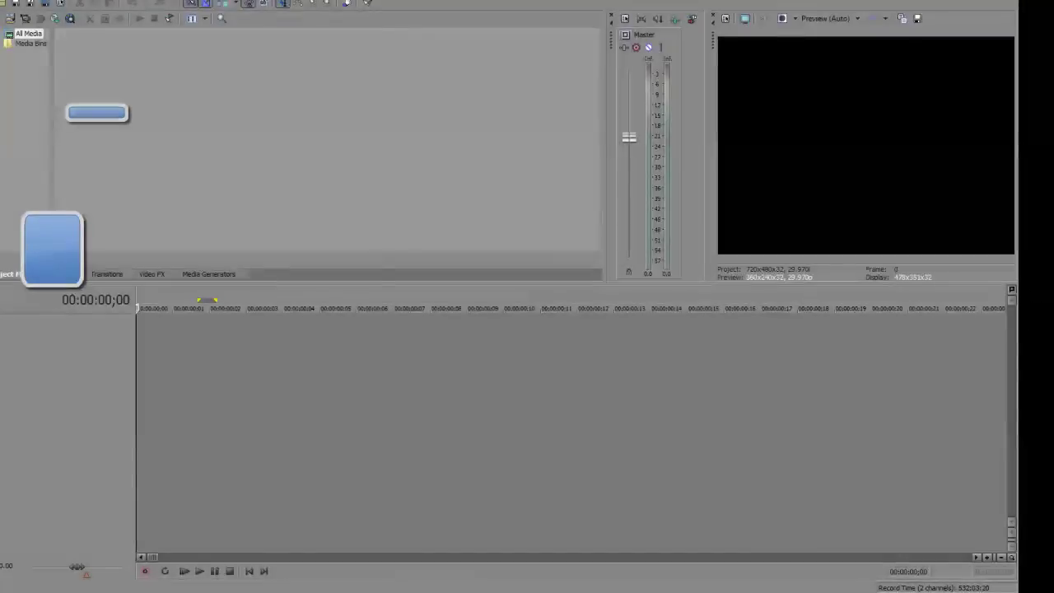
# - Import "kuk arps.mp3" from the My Music folder into the video project
pyautogui.click(1, 2)
pyautogui.moveTo(359, 95)
pyautogui.click(445, 95)
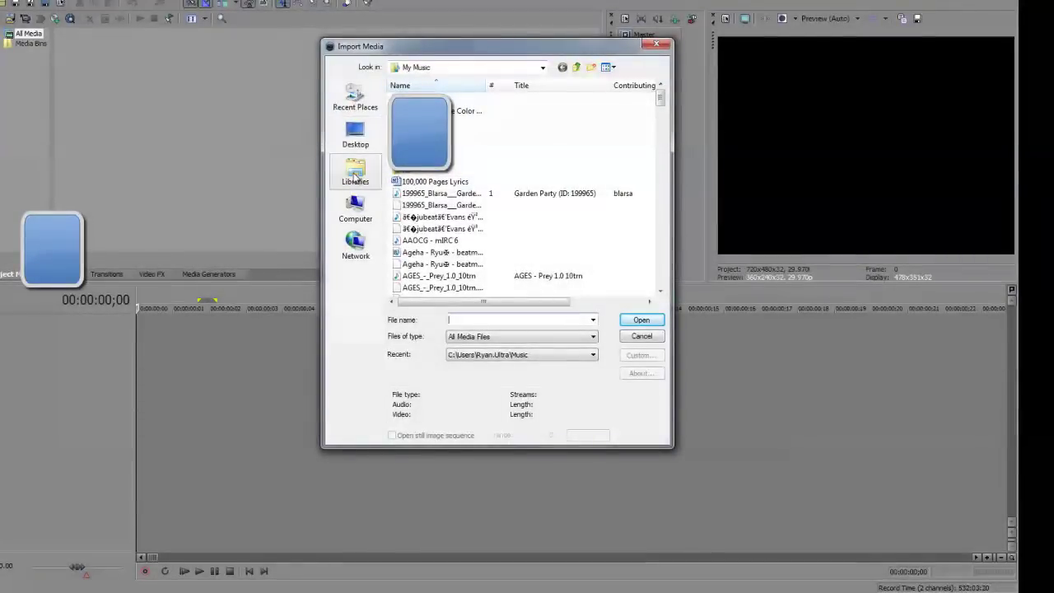
pyautogui.moveTo(664, 103); pyautogui.dragTo(633, 197)
pyautogui.doubleClick(424, 146)
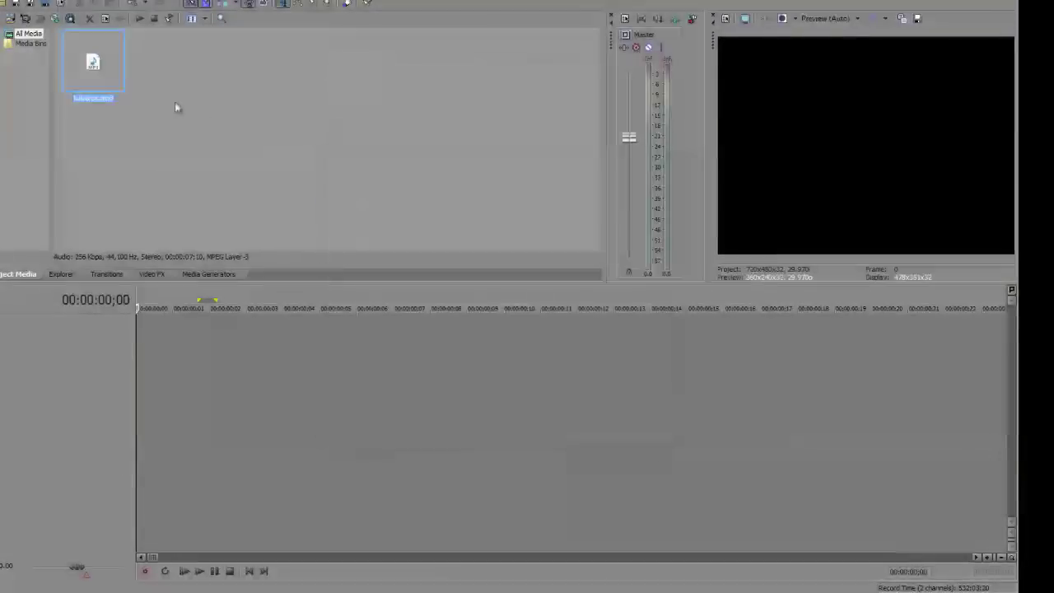
# - Place the "kuk arps.mp3" clip at the start of the timeline and play it at normal speed
pyautogui.moveTo(54, 293); pyautogui.dragTo(140, 341)
pyautogui.press('space')
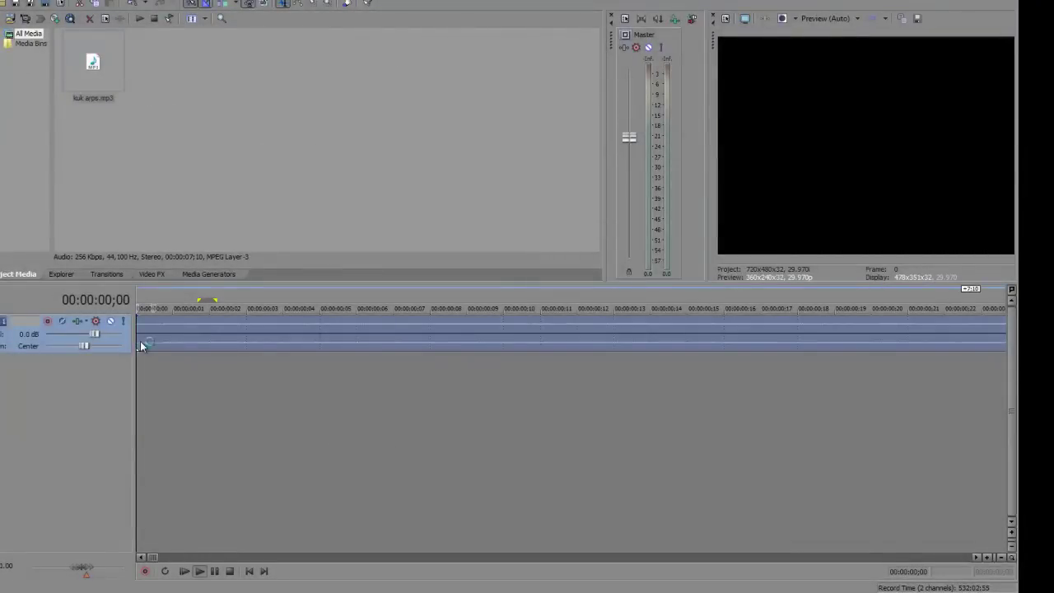
pyautogui.scroll(-5, 407, 467)
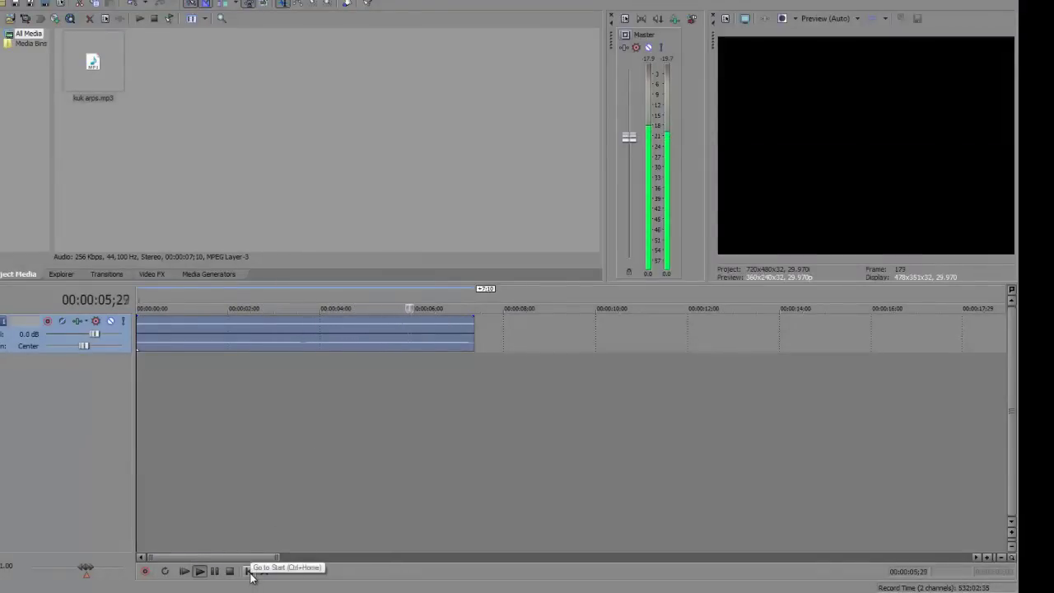
# - Set the playback rate to 0.14 and play the arpeggio clip slowly from its start
pyautogui.scroll(5, 390, 414)
pyautogui.press('Return')
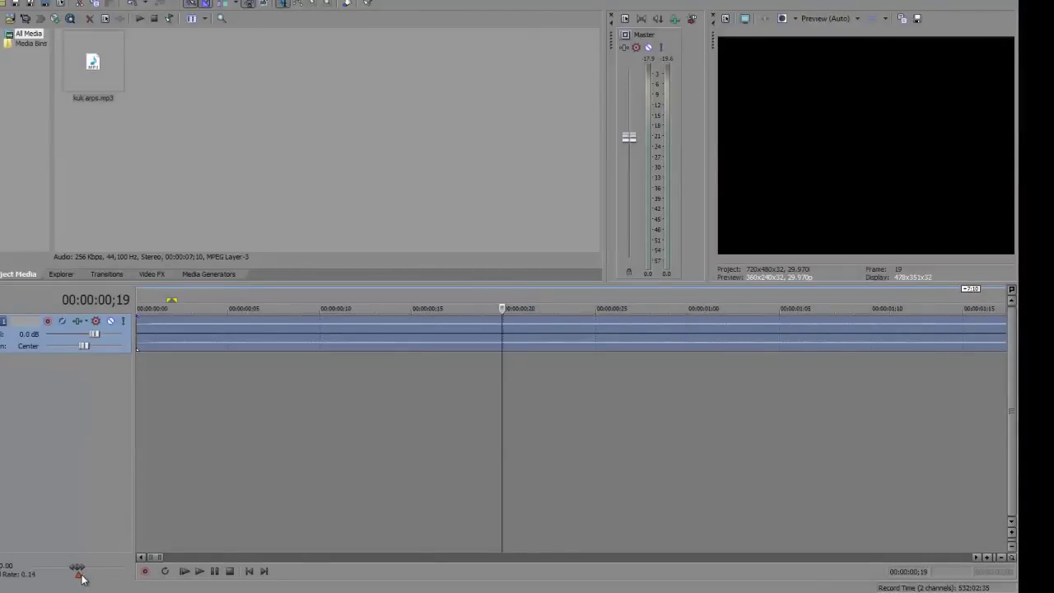
pyautogui.click(200, 573)
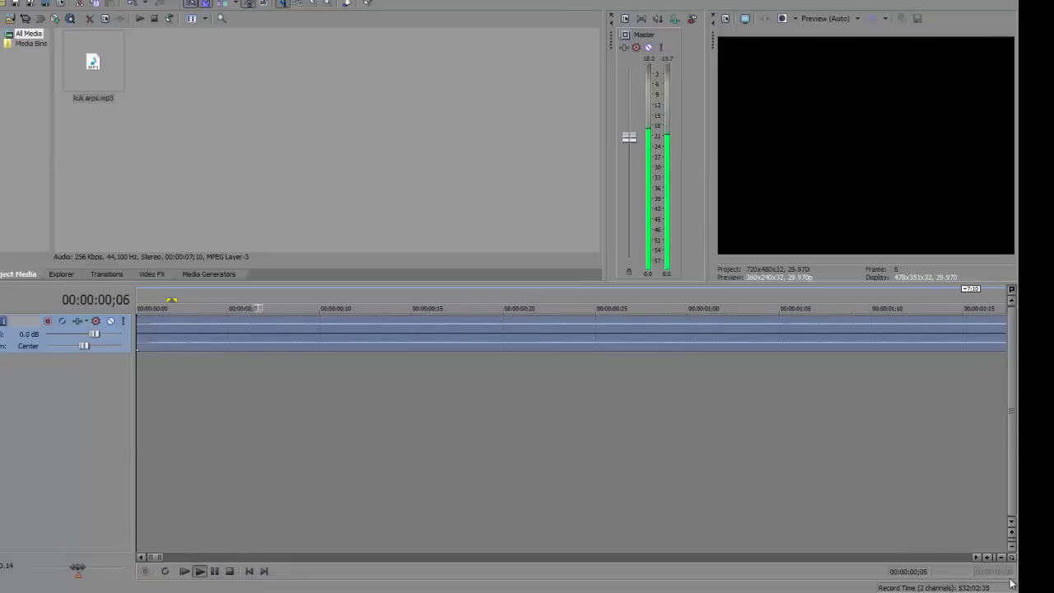
pyautogui.scroll(-3, 666, 480)
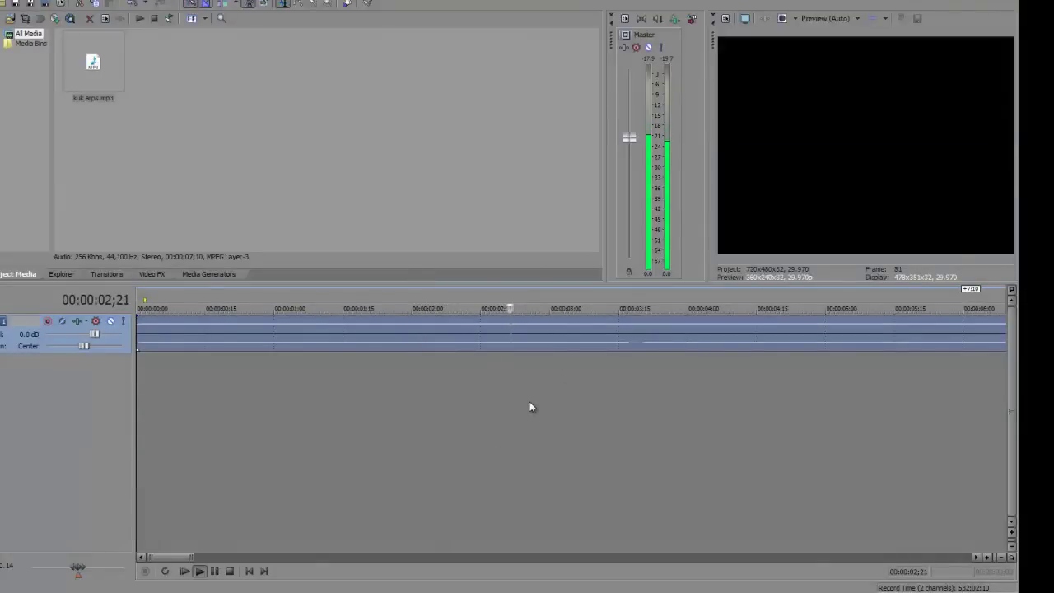
pyautogui.press('Return')
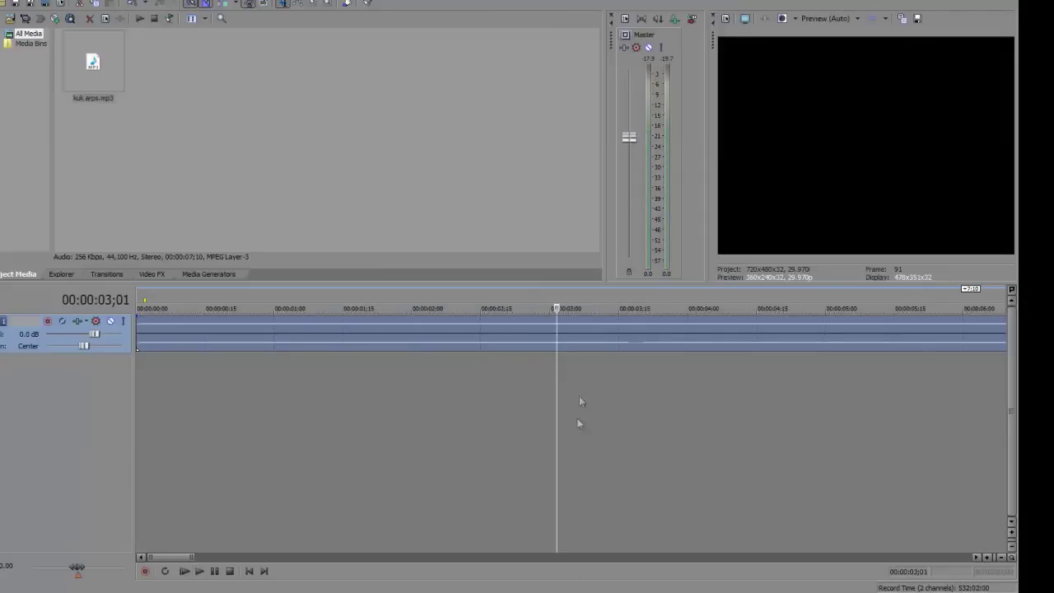
# - Delete the arpeggio clip from the timeline and remove "kuk arps.mp3" from the project media
pyautogui.click(605, 329)
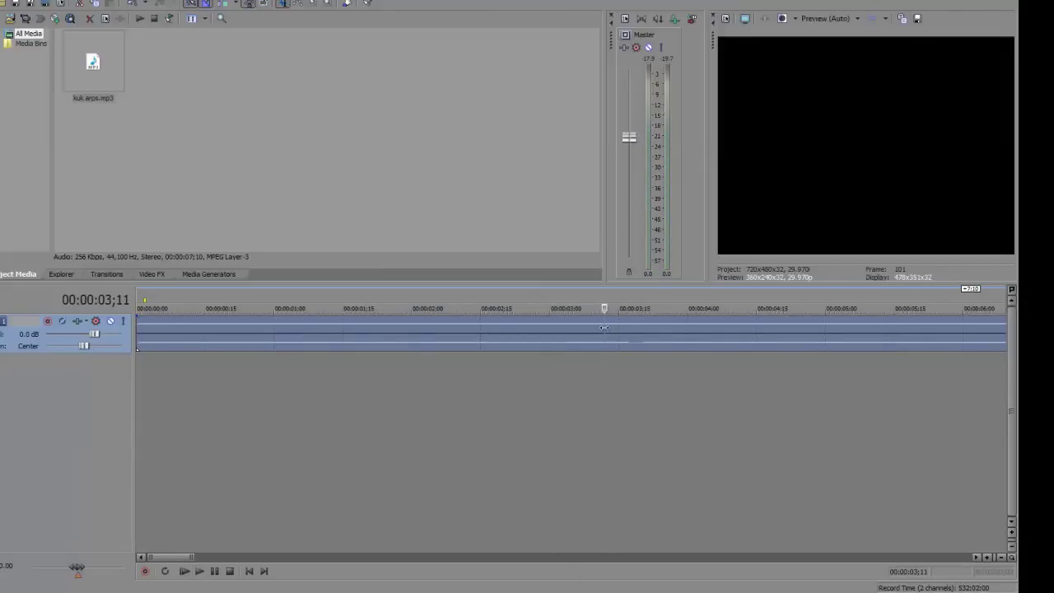
pyautogui.press('Delete')
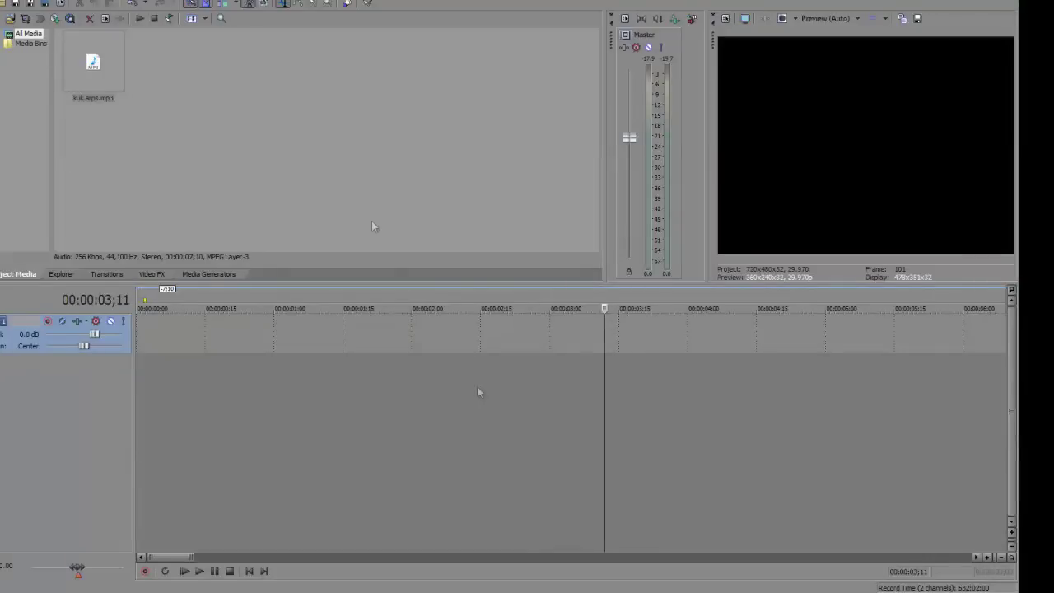
pyautogui.press('Delete')
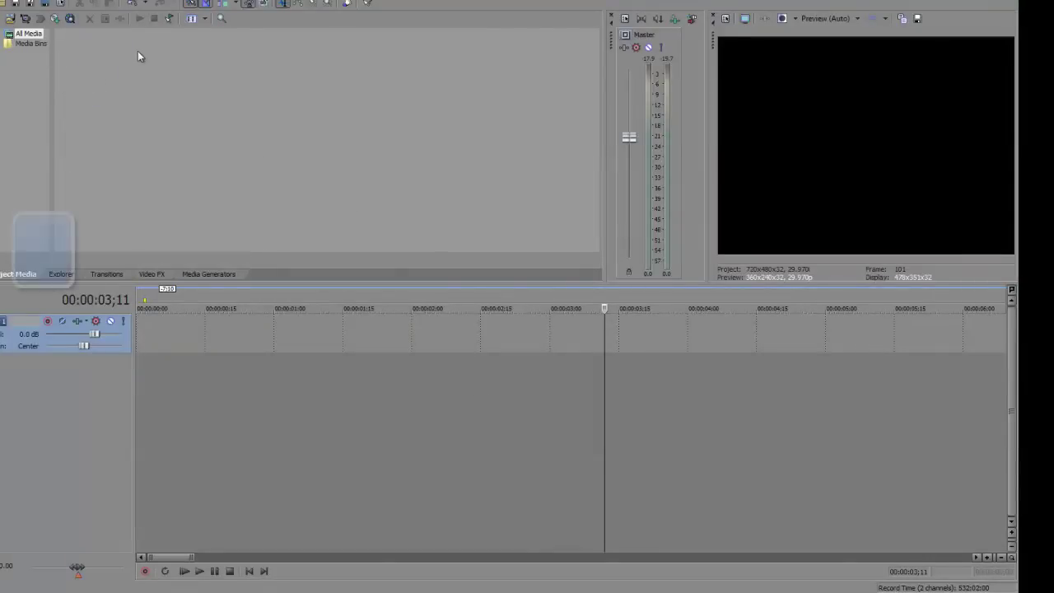
# - Import the "F4CG" Moleskinsoft MP3 from the My Music folder into the project
pyautogui.click(2, 0)
pyautogui.moveTo(294, 94)
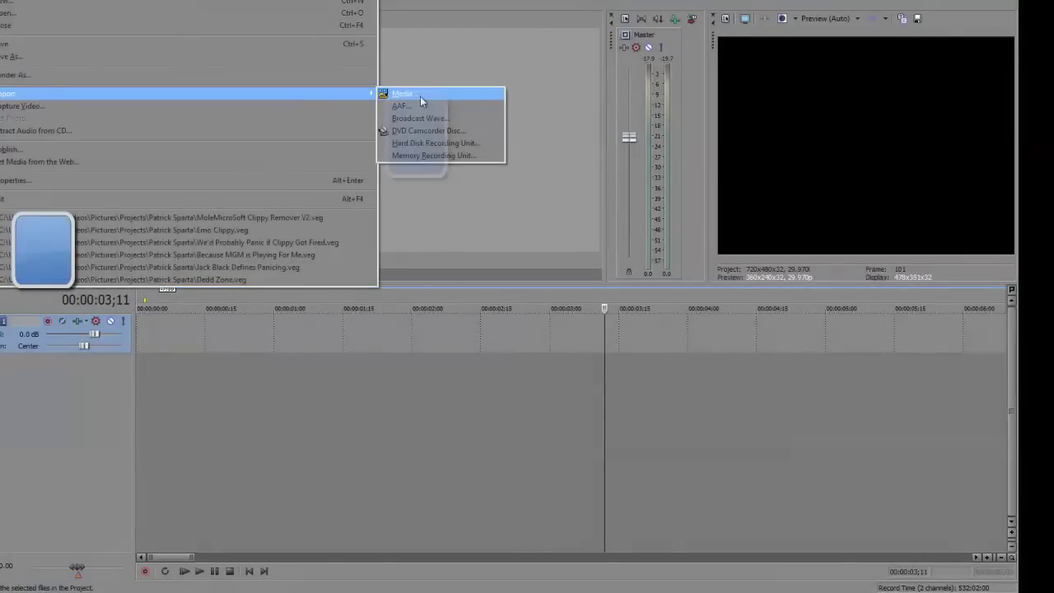
pyautogui.click(420, 96)
pyautogui.moveTo(660, 99); pyautogui.dragTo(655, 194)
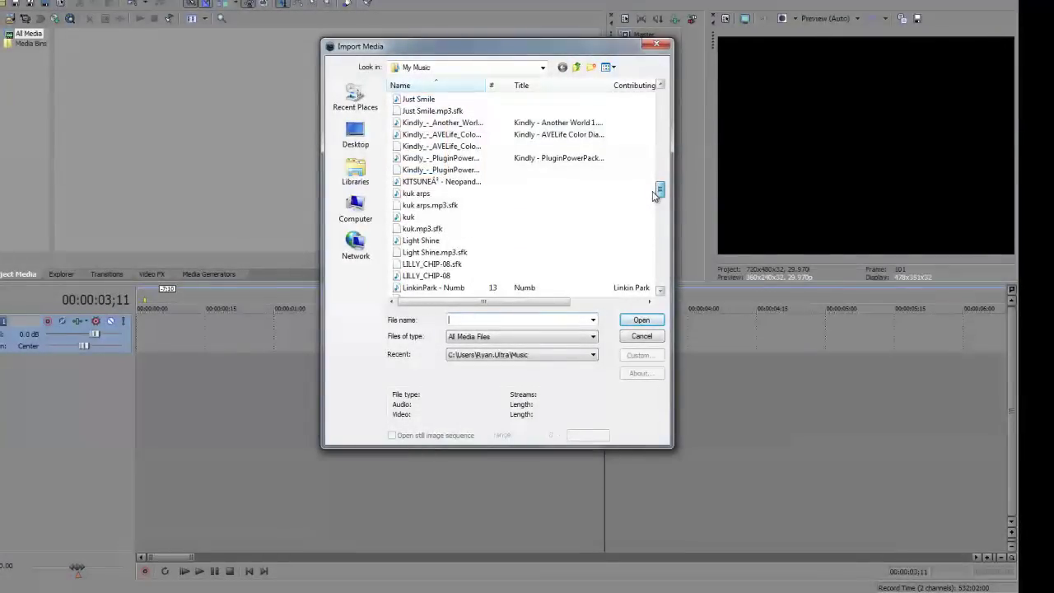
pyautogui.moveTo(655, 194); pyautogui.dragTo(641, 172)
pyautogui.doubleClick(437, 145)
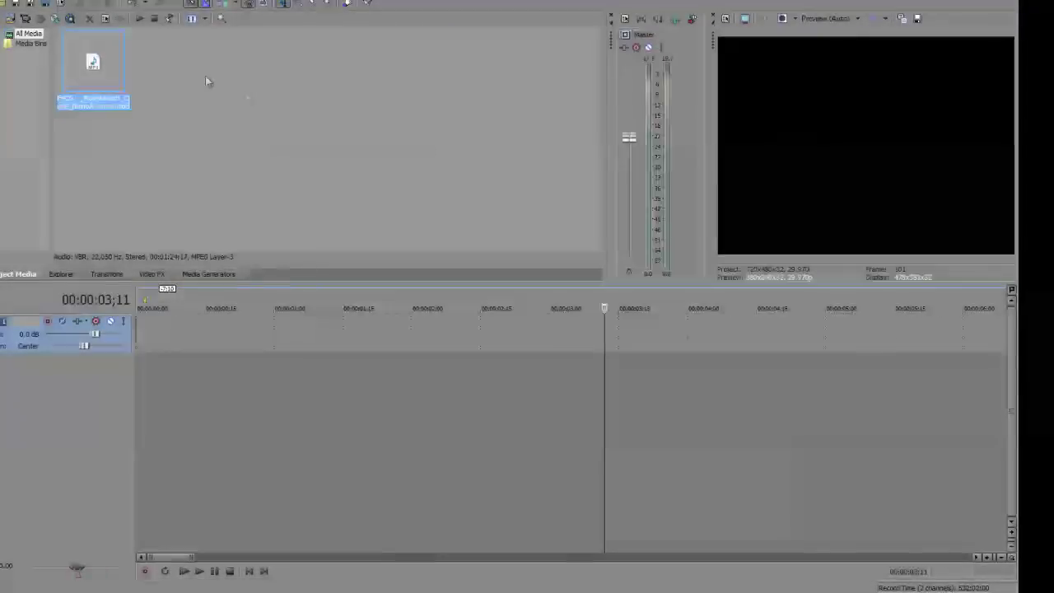
# - Place the "Ed, Edd n Eddy" episode below the music and move it to start about one minute in
pyautogui.moveTo(115, 408); pyautogui.dragTo(140, 387)
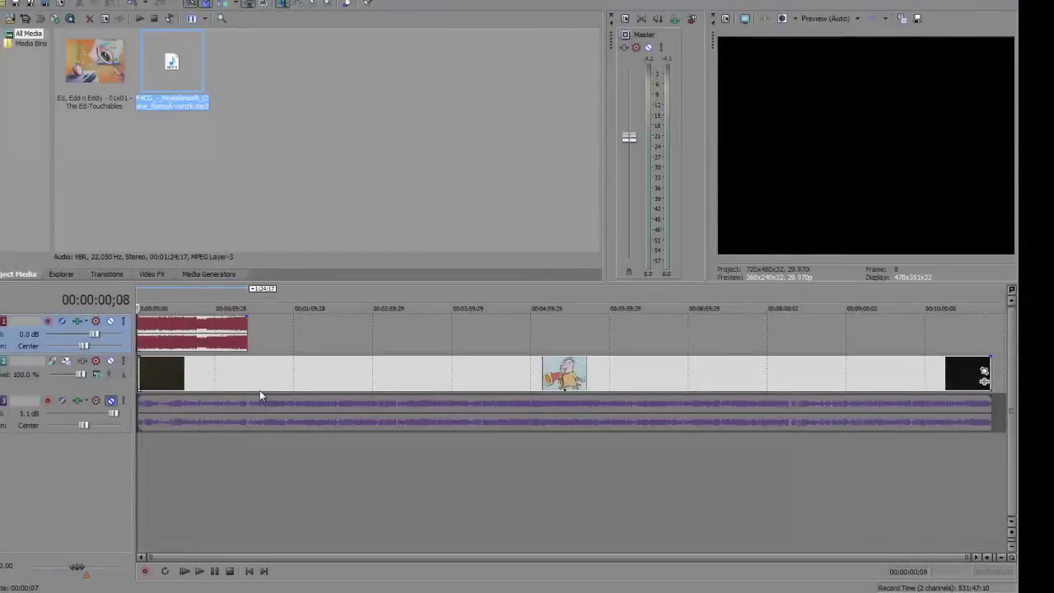
pyautogui.click(231, 388)
pyautogui.scroll(4, 220, 388)
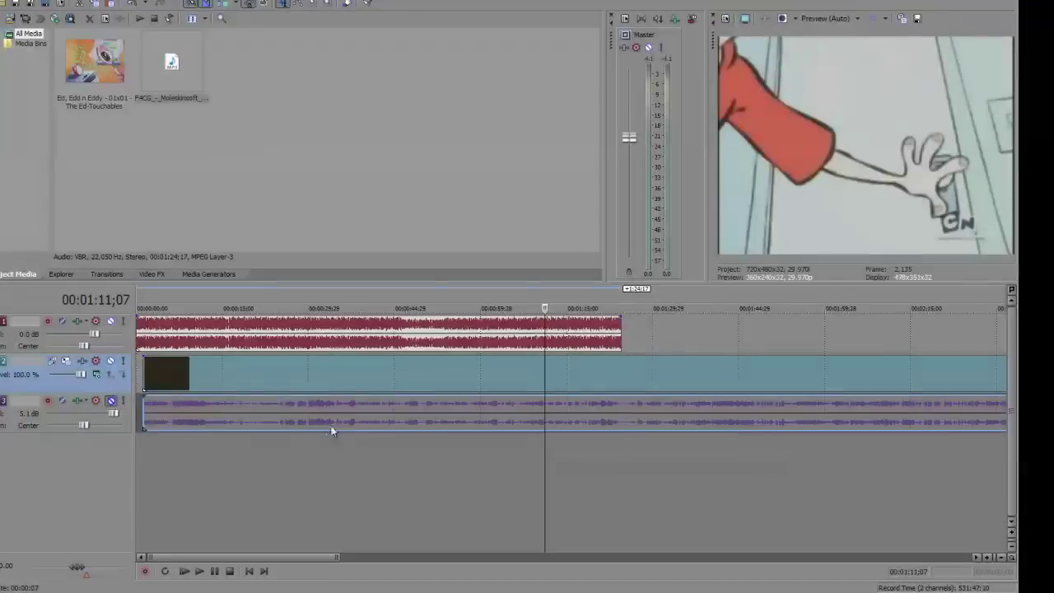
pyautogui.moveTo(398, 384); pyautogui.dragTo(745, 372)
# - Preview several moments of the episode and move it to begin where the music track ends
pyautogui.click(702, 385)
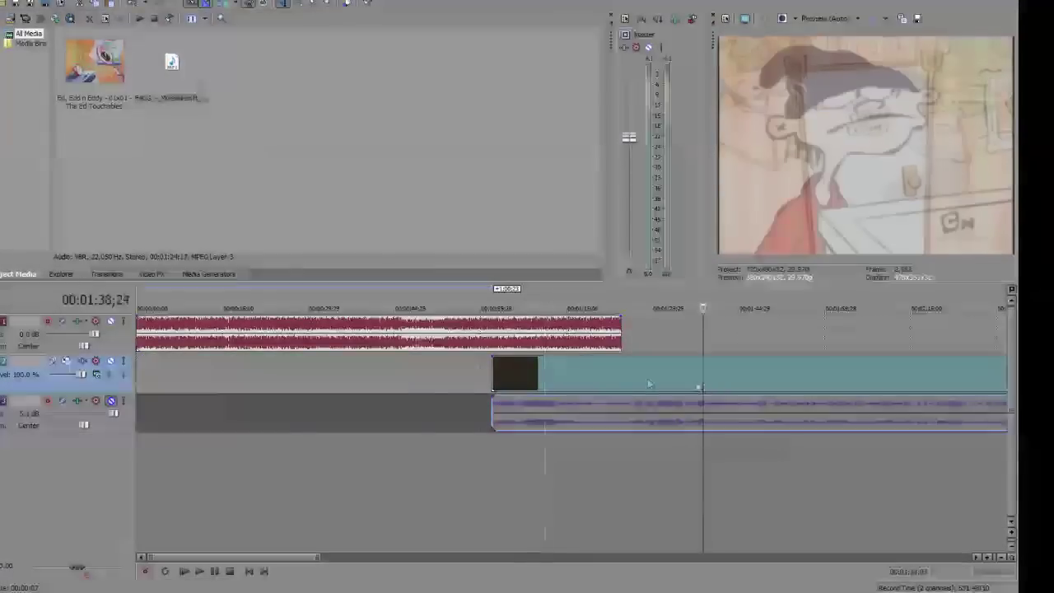
pyautogui.click(637, 382)
pyautogui.click(579, 381)
pyautogui.click(725, 379)
pyautogui.click(779, 377)
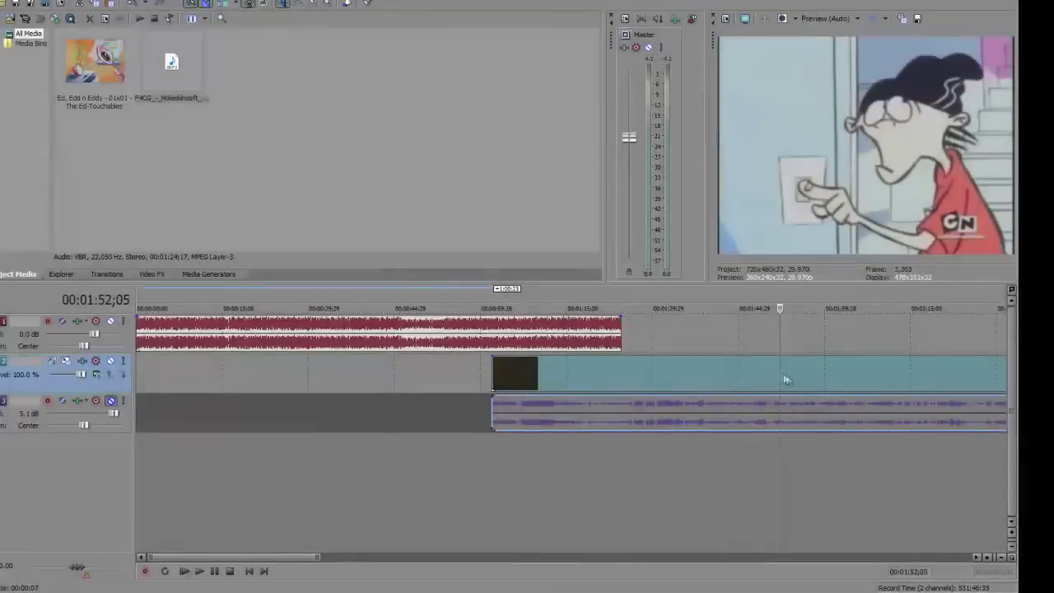
pyautogui.moveTo(682, 369); pyautogui.dragTo(812, 373)
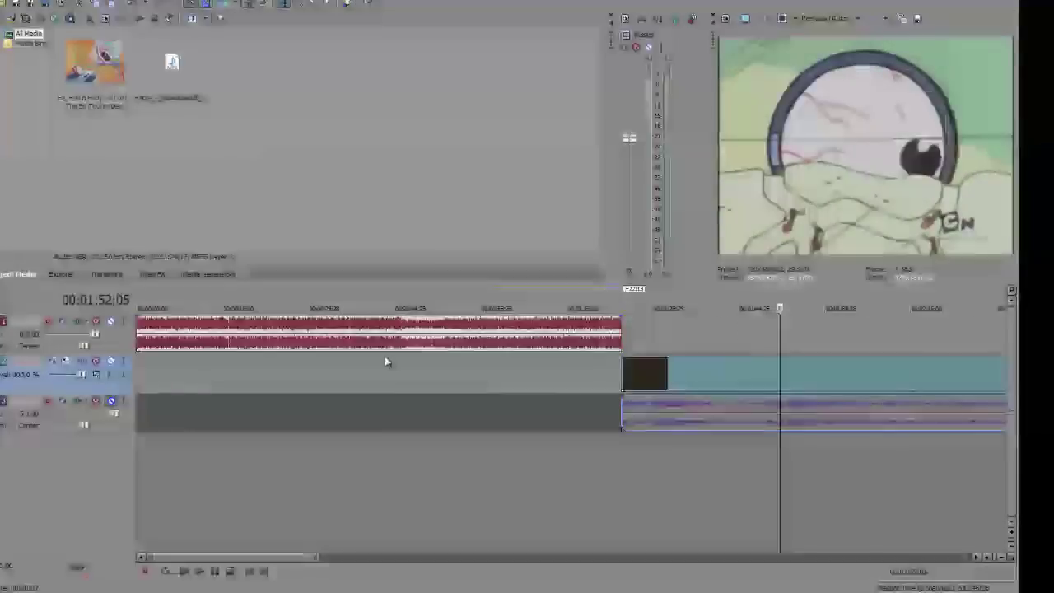
# - Examine the music's waveform around 46 to 47 seconds and listen to that passage
pyautogui.click(384, 357)
pyautogui.scroll(5, 385, 356)
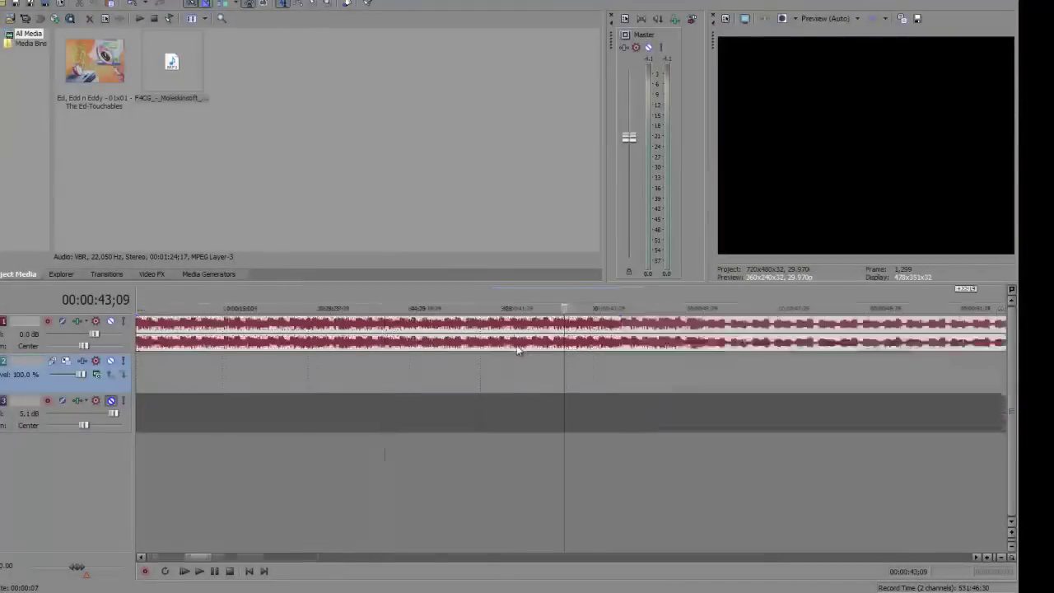
pyautogui.scroll(4, 577, 396)
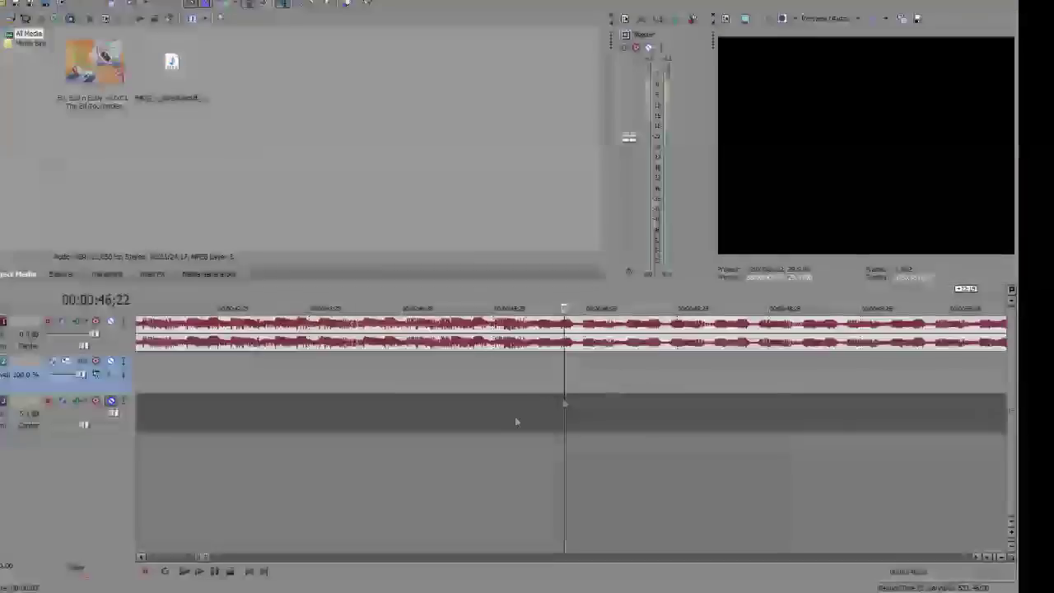
pyautogui.click(504, 398)
pyautogui.press('Return')
pyautogui.hscroll(2, 549, 335)
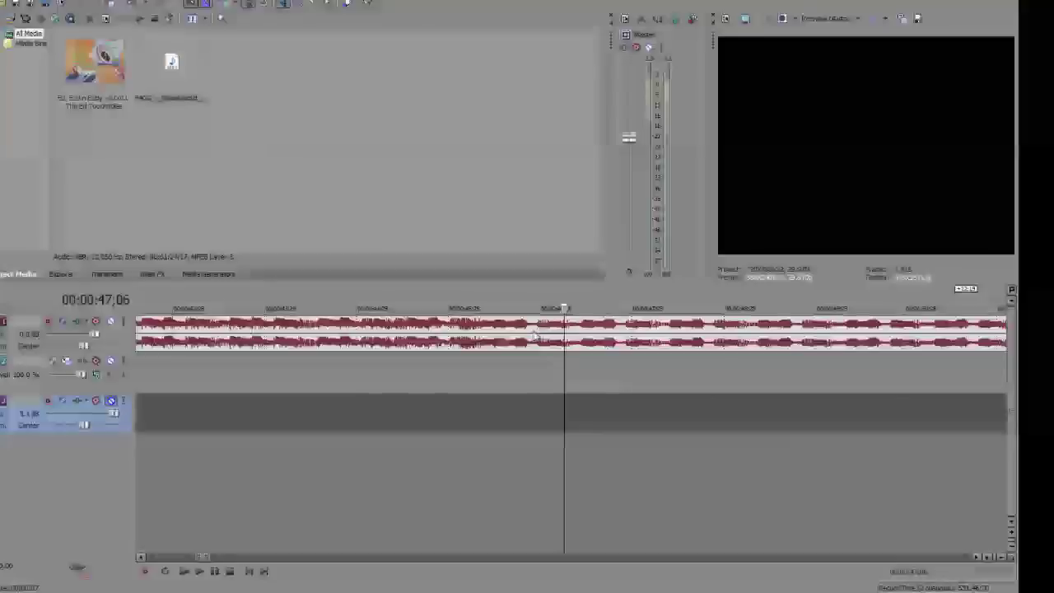
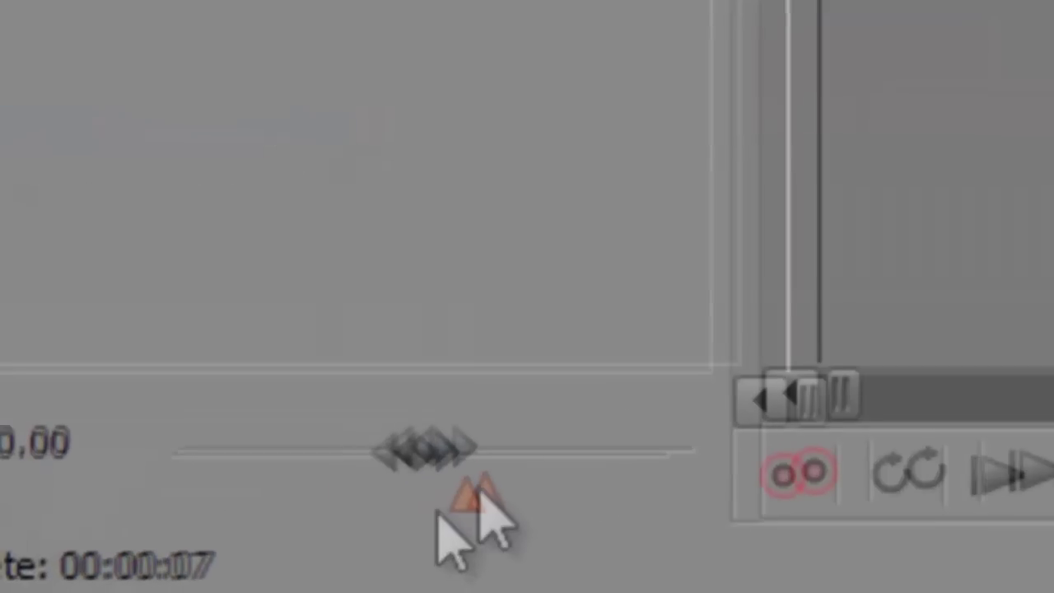
# - Lower the normal playback rate and play the music's opening to locate its first note
pyautogui.moveTo(476, 517); pyautogui.dragTo(458, 487)
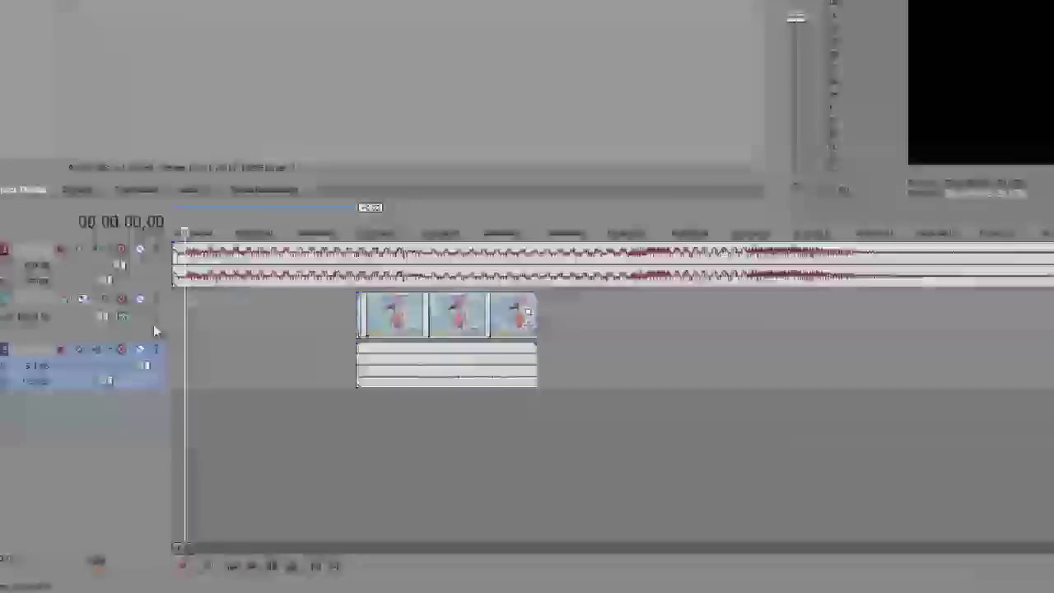
pyautogui.scroll(2, 165, 364)
pyautogui.press('space')
pyautogui.press('Return')
pyautogui.click(168, 342)
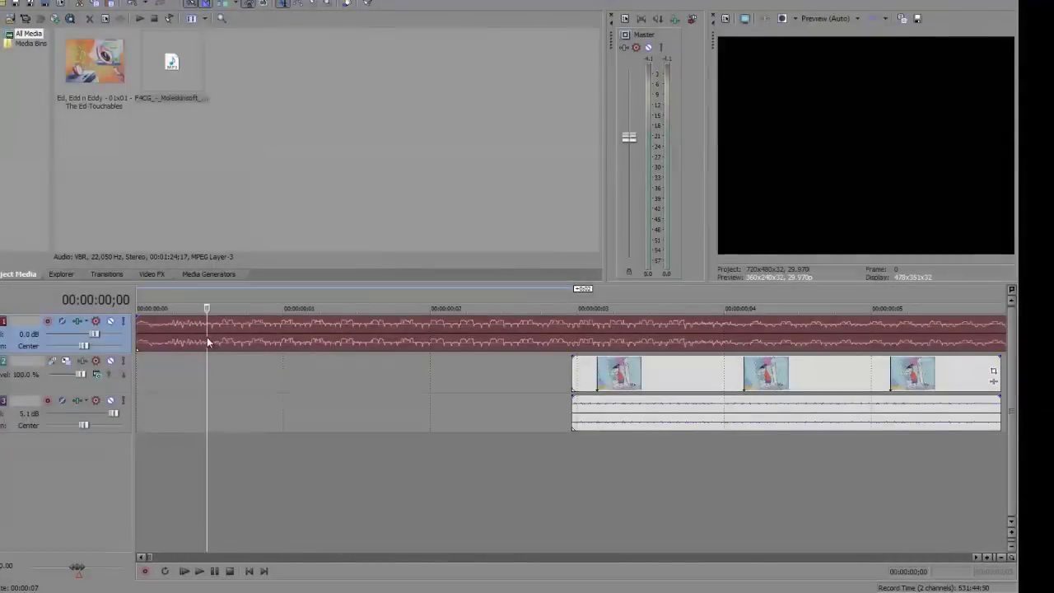
pyautogui.click(207, 337)
pyautogui.click(193, 339)
pyautogui.press('Return')
pyautogui.press('Return')
# - Split the music where its first note begins, delete the lead-in and move the rest to the timeline start
pyautogui.click(193, 338)
pyautogui.press('s')
pyautogui.click(171, 341)
pyautogui.press('Delete')
pyautogui.moveTo(223, 341); pyautogui.dragTo(154, 339)
pyautogui.click(138, 336)
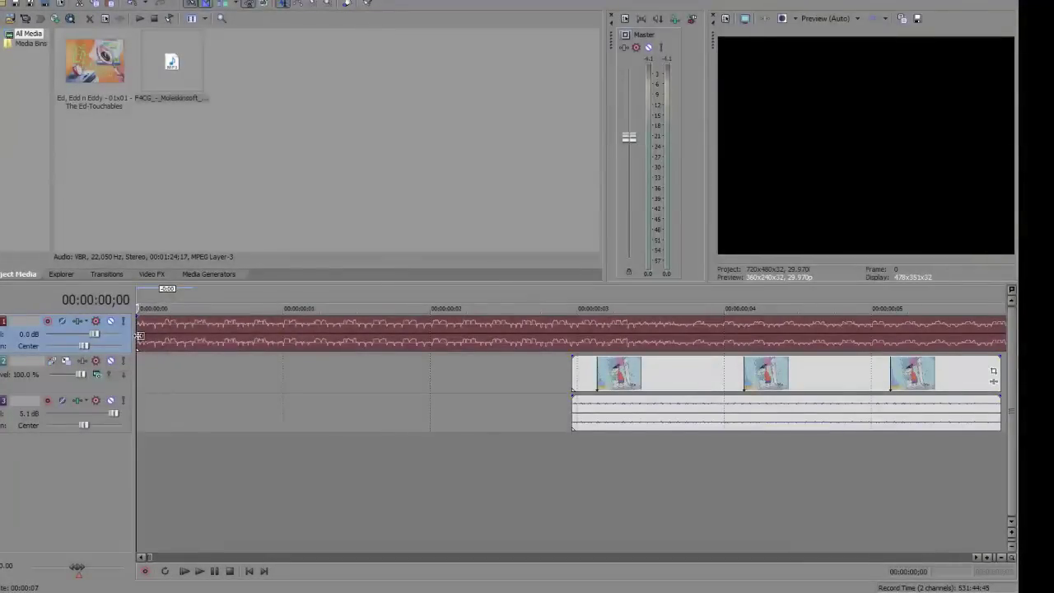
# - Move the cartoon clip to the timeline start and cut it down to the length of the first short note
pyautogui.moveTo(596, 371); pyautogui.dragTo(160, 370)
pyautogui.click(178, 373)
pyautogui.press('s')
pyautogui.press('Delete')
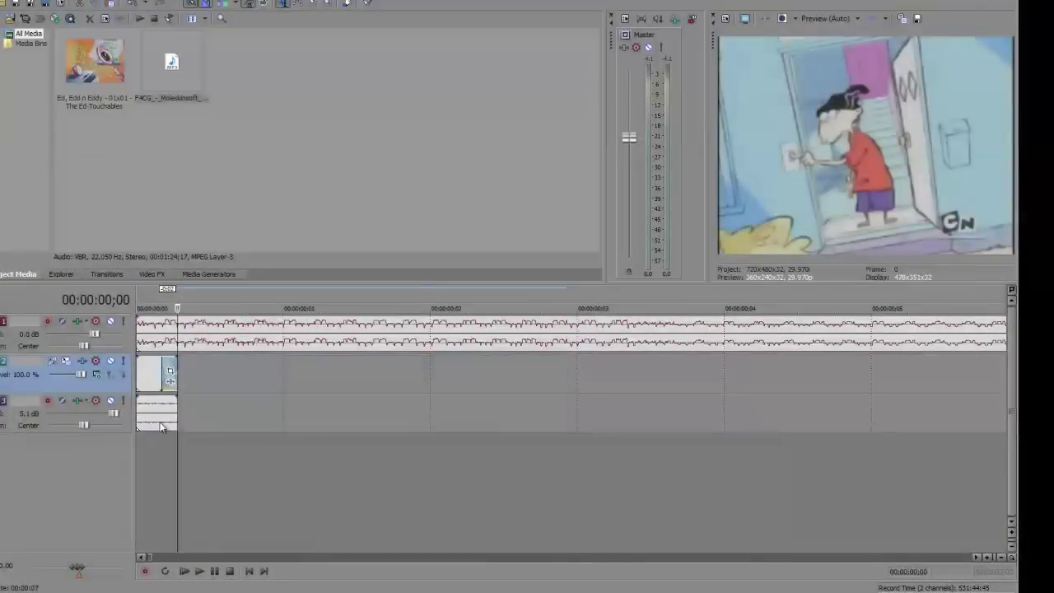
# - Play the trimmed clip as a selected range, comparing it with the music muted and unmuted
pyautogui.doubleClick(159, 426)
pyautogui.press('space')
pyautogui.press('space')
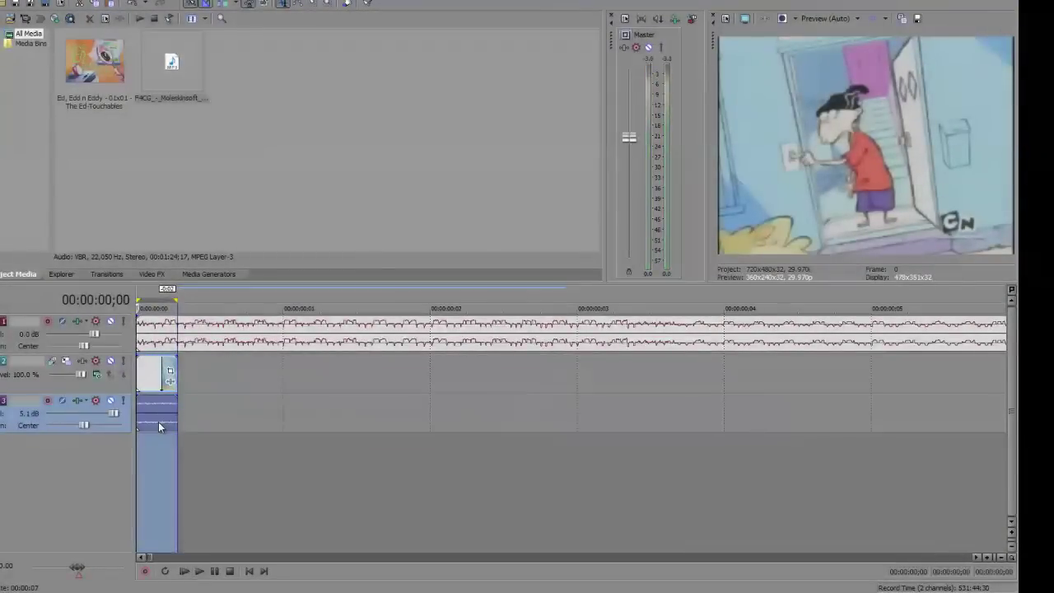
pyautogui.press('space')
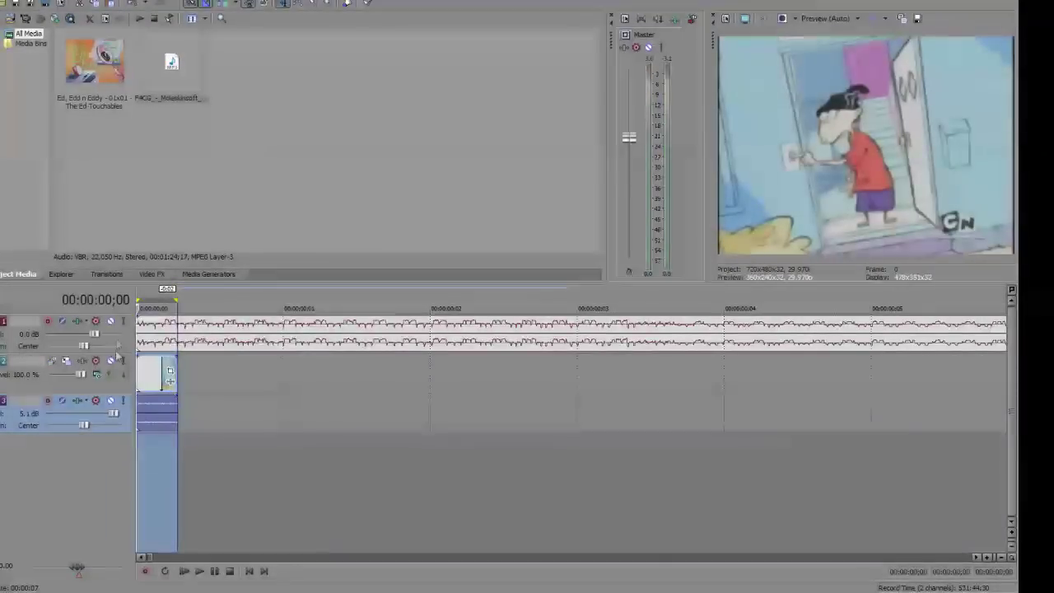
pyautogui.click(111, 322)
pyautogui.click(112, 324)
pyautogui.press('space')
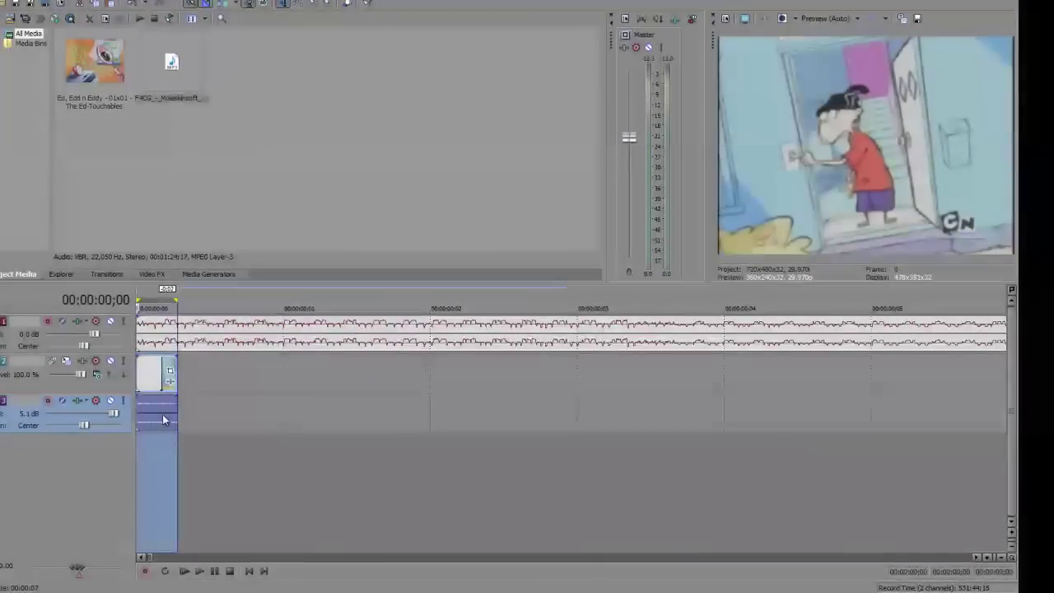
# - Lengthen the first clip slightly to match the note in the music and play it back
pyautogui.click(165, 378)
pyautogui.moveTo(175, 367); pyautogui.dragTo(193, 364)
pyautogui.press('space')
pyautogui.press('space')
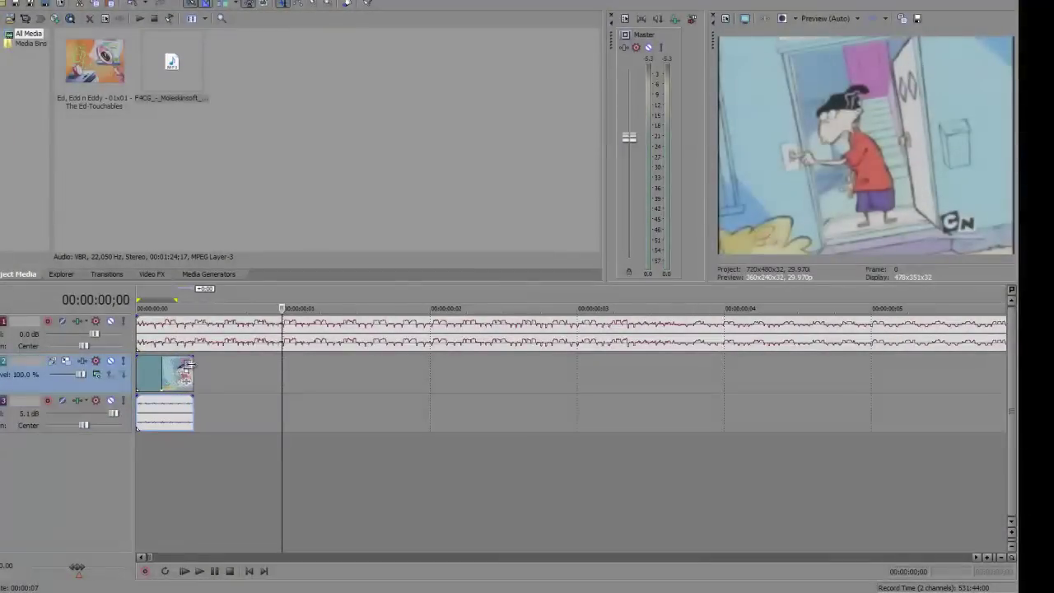
# - Paste a second and a third copy of the clip end to end after the first, playing each against the music
pyautogui.click(199, 368)
pyautogui.hotkey('ctrl', 'v')
pyautogui.doubleClick(224, 409)
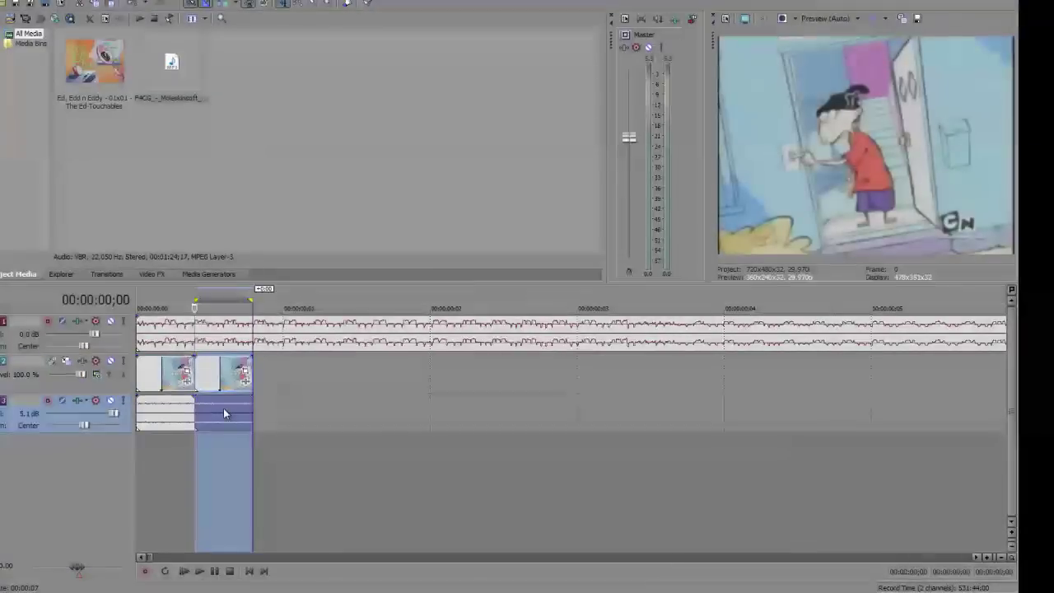
pyautogui.press('space')
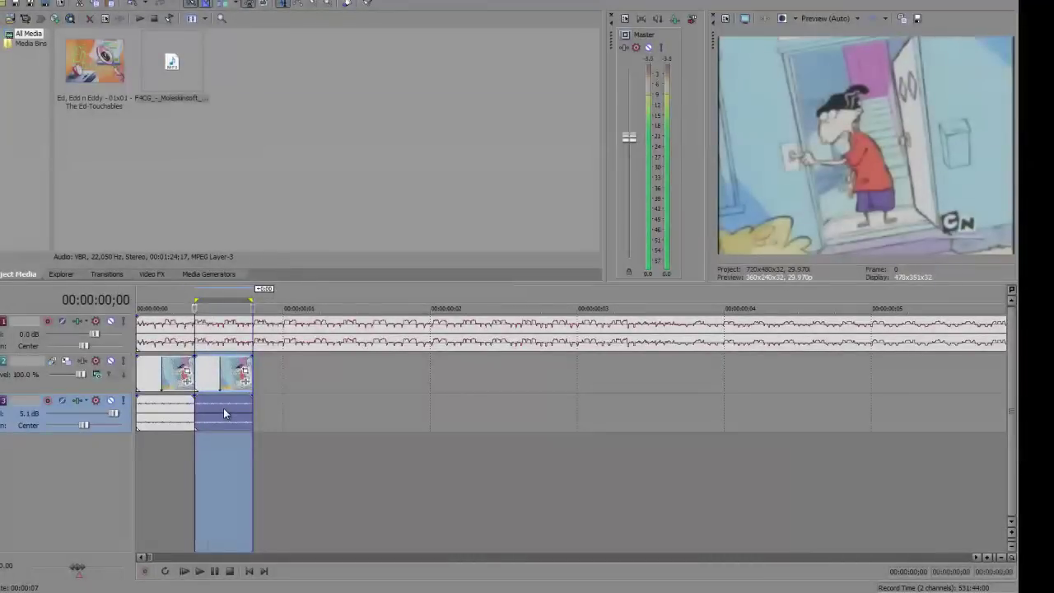
pyautogui.click(228, 377)
pyautogui.click(256, 374)
pyautogui.hotkey('ctrl', 'v')
pyautogui.doubleClick(297, 422)
pyautogui.press('space')
pyautogui.press('space')
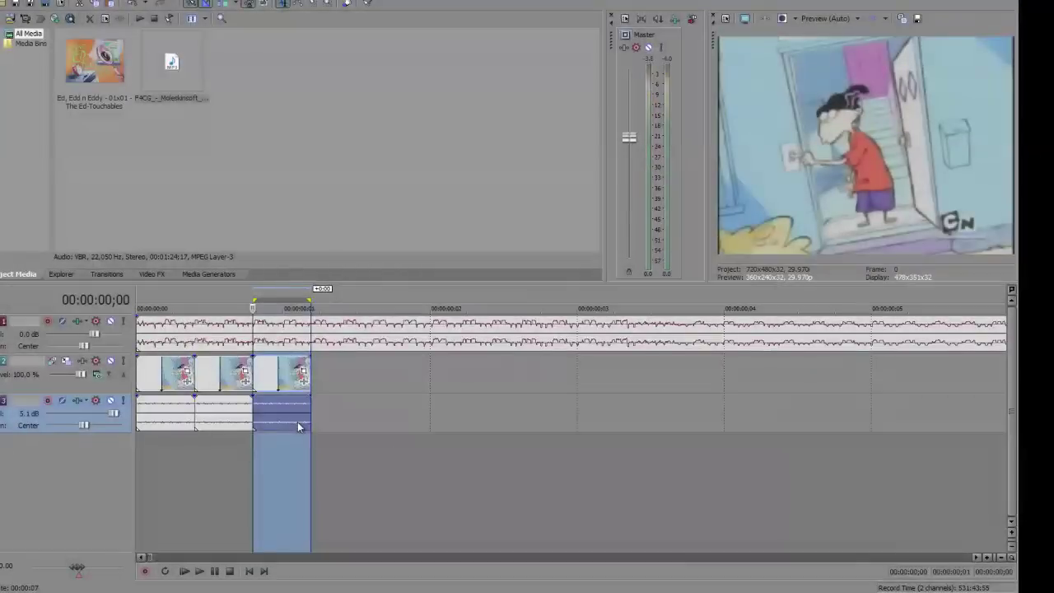
# - Paste a fourth copy directly after the third clip and play its range
pyautogui.click(290, 375)
pyautogui.hotkey('ctrl', 'v')
pyautogui.doubleClick(341, 415)
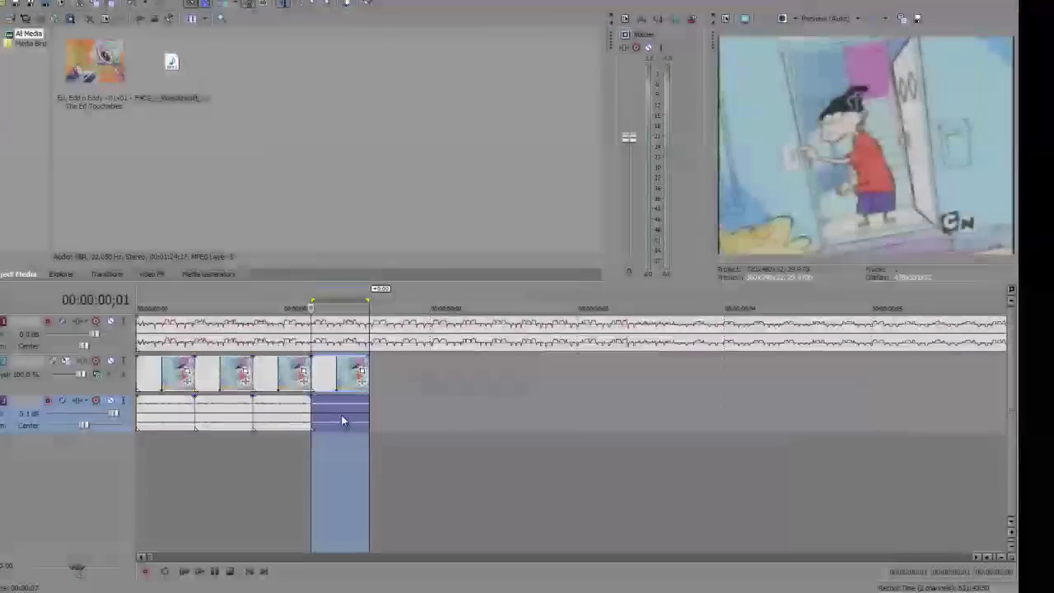
pyautogui.press('space')
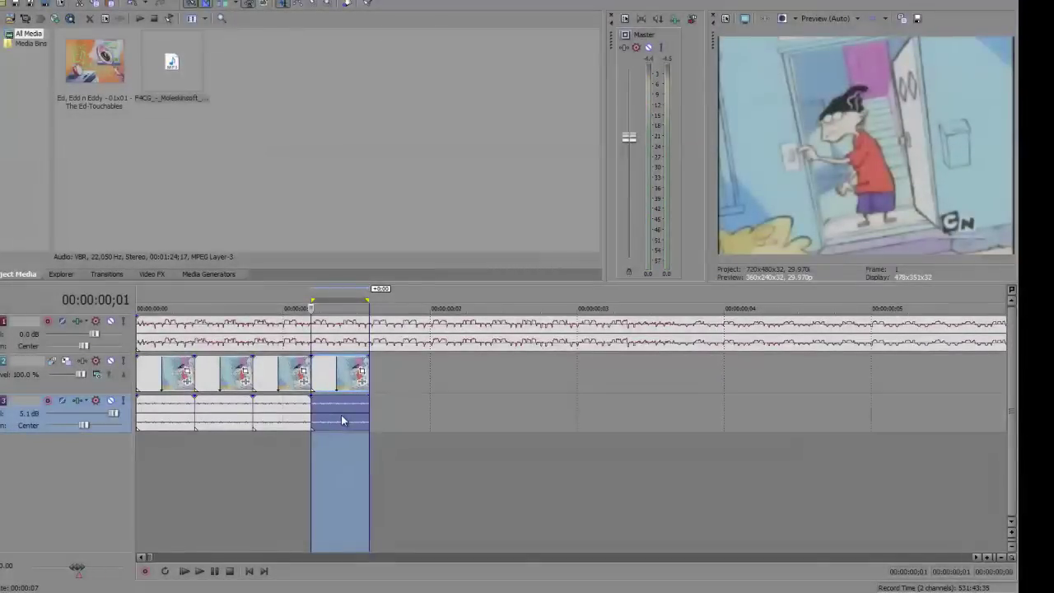
pyautogui.press('space')
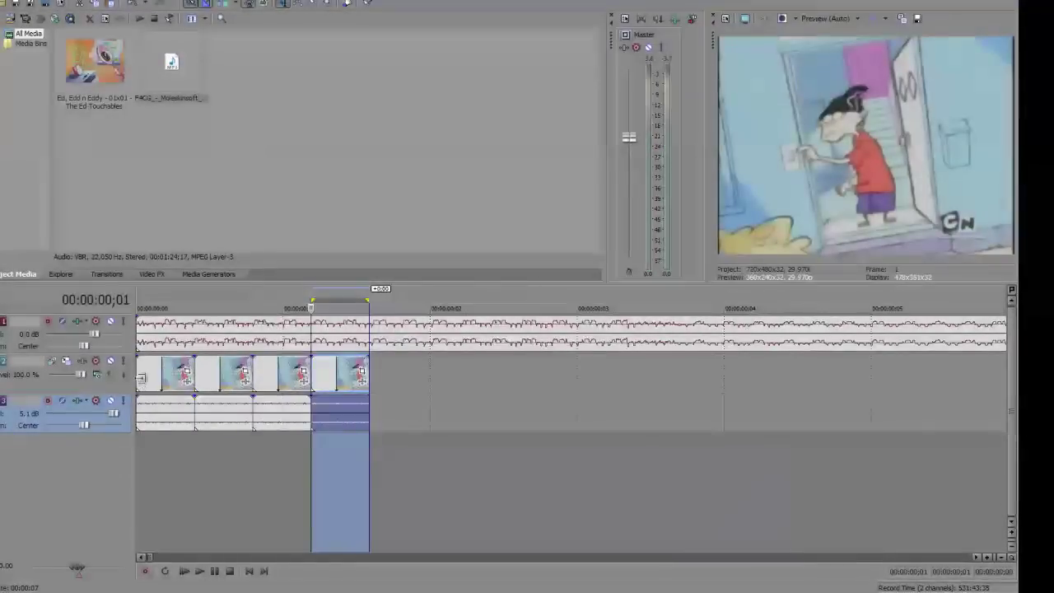
# - Play the four clips from the start, mute the music and listen to them on their own
pyautogui.click(138, 376)
pyautogui.press('space')
pyautogui.press('Return')
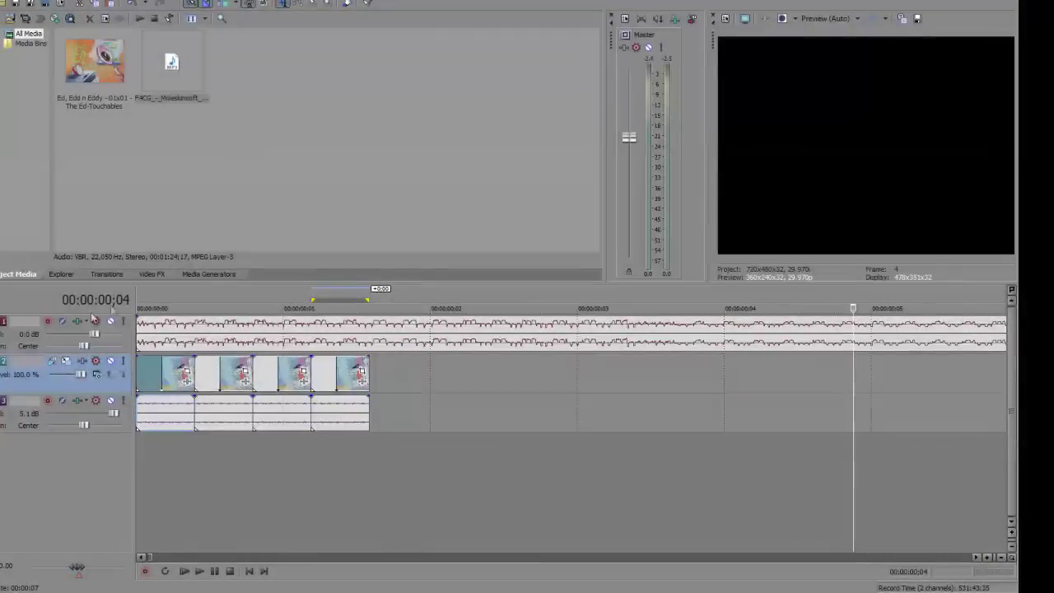
pyautogui.click(111, 321)
pyautogui.click(198, 380)
pyautogui.press('space')
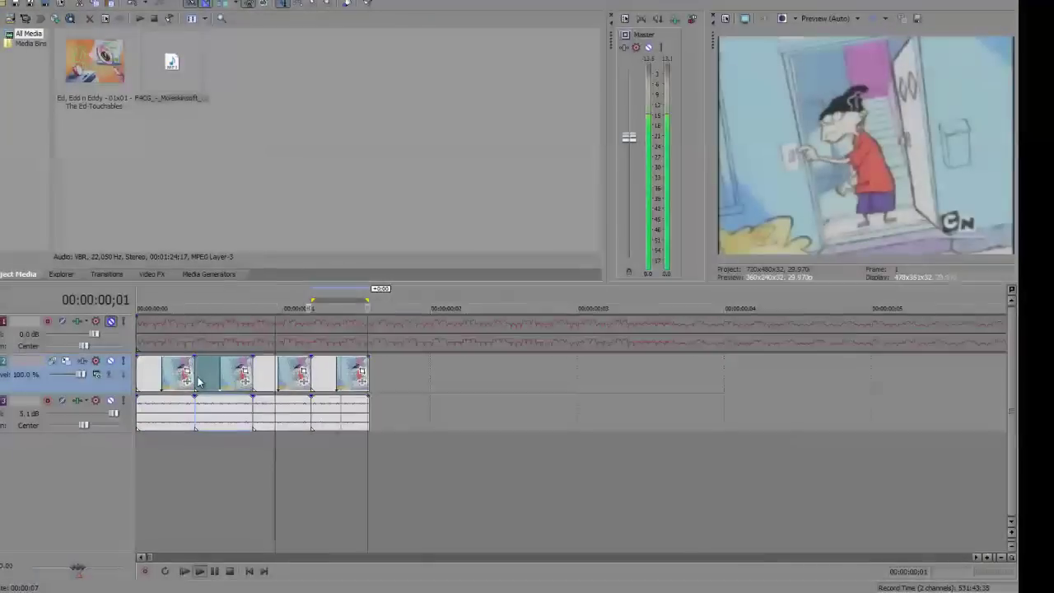
pyautogui.doubleClick(335, 423)
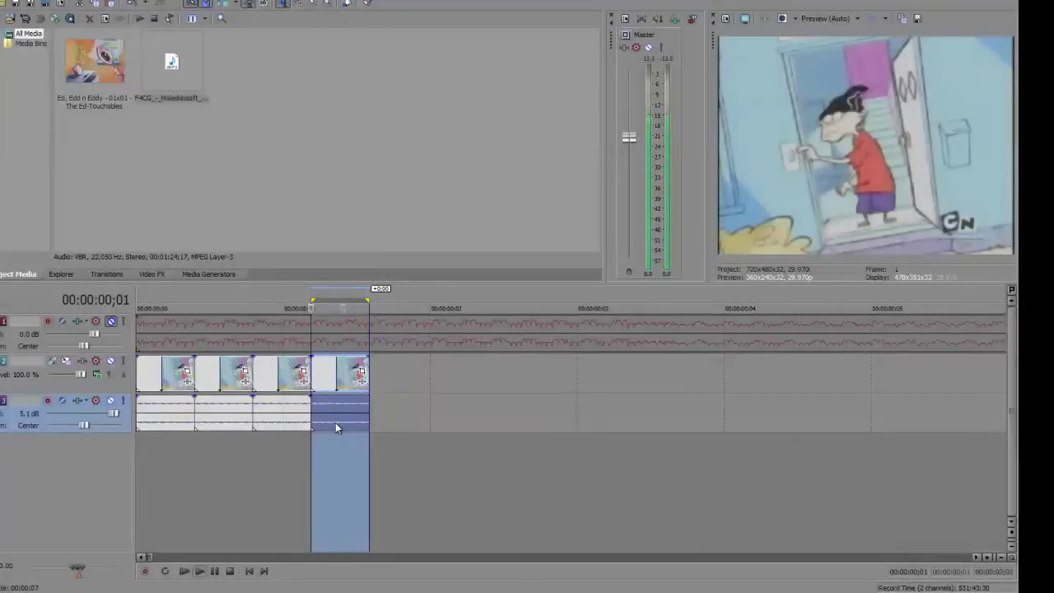
# - Lengthen the end of the fourth clip slightly
pyautogui.click(224, 375)
pyautogui.keyDown('shift'); pyautogui.click(353, 373); pyautogui.keyUp('shift')
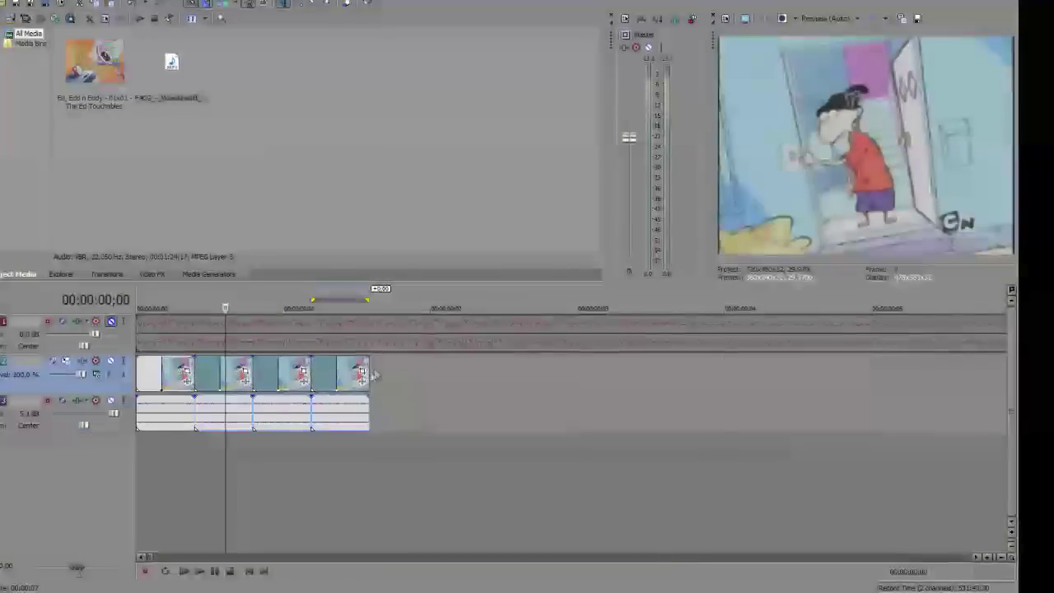
pyautogui.click(375, 369)
pyautogui.moveTo(369, 373); pyautogui.dragTo(375, 373)
# - Copy the second to fourth clips and paste the group twice in sequence, trimming the end of the first pasted group
pyautogui.keyDown('shift'); pyautogui.click(207, 376); pyautogui.keyUp('shift')
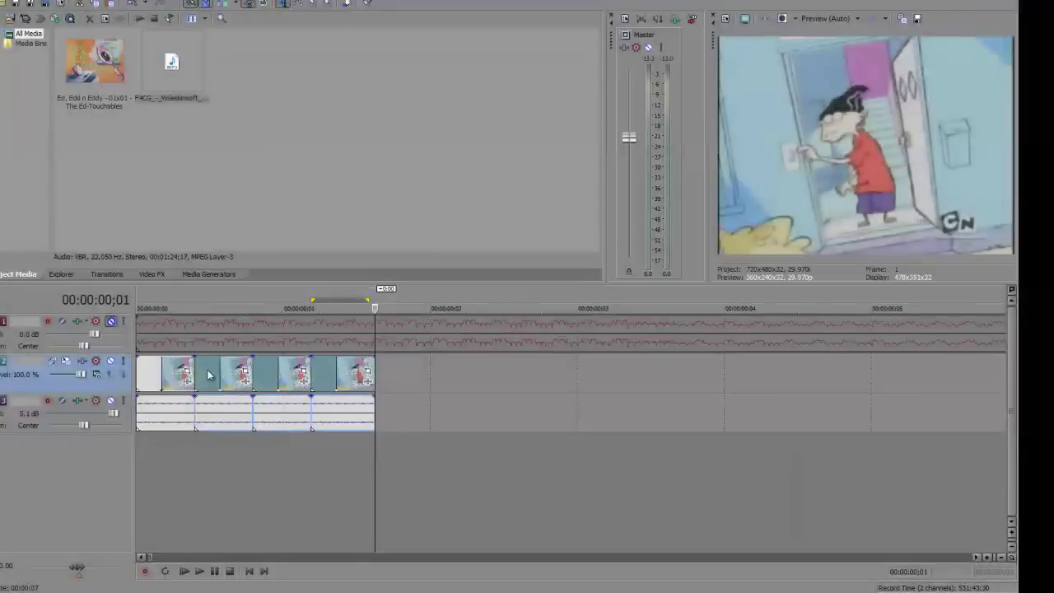
pyautogui.hotkey('ctrl', 'c')
pyautogui.hotkey('ctrl', 'v')
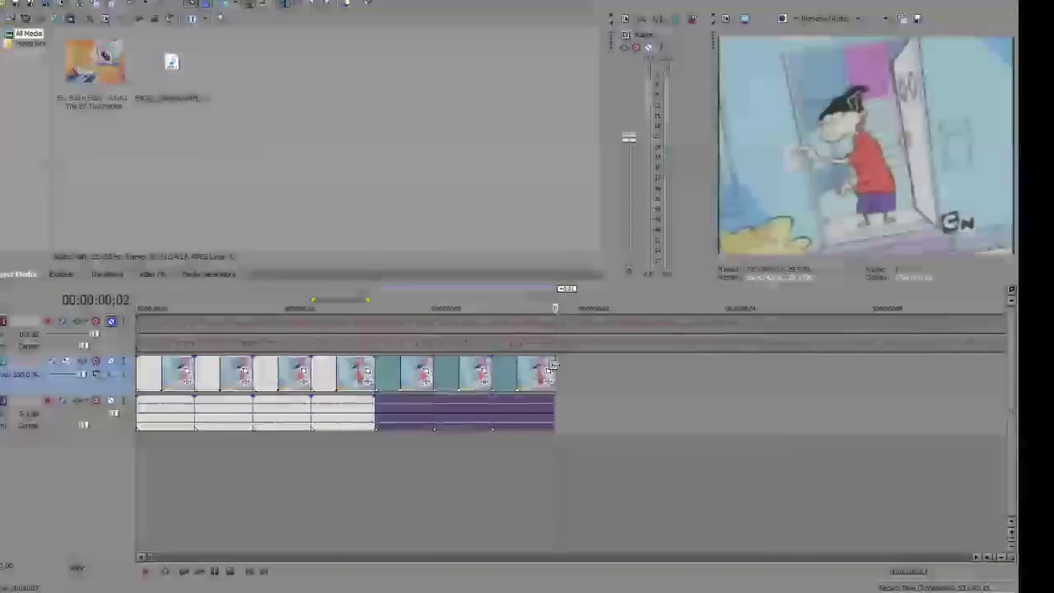
pyautogui.moveTo(550, 372); pyautogui.dragTo(545, 363)
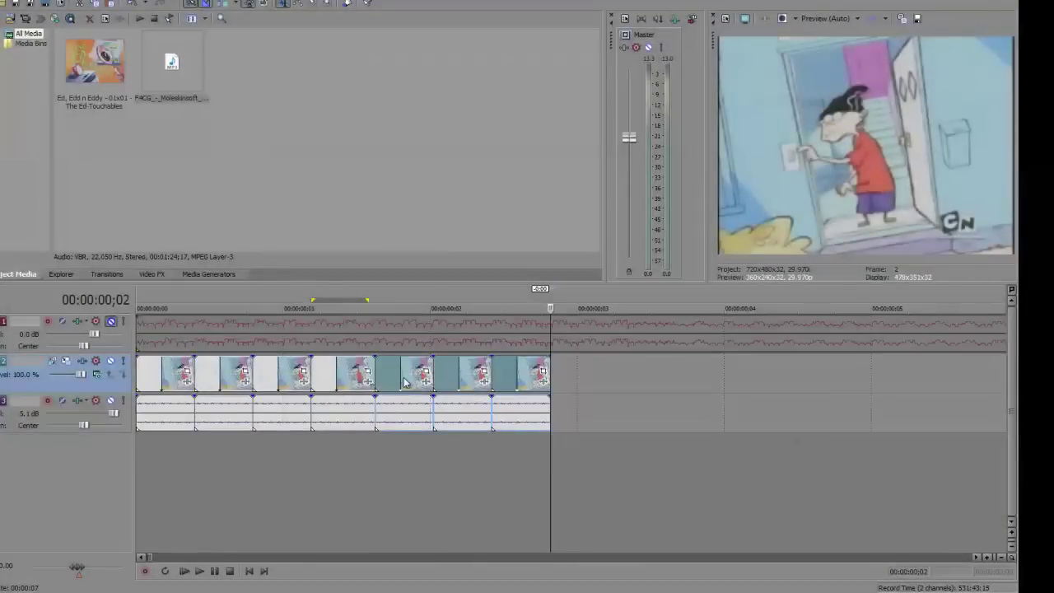
pyautogui.hotkey('ctrl', 'v')
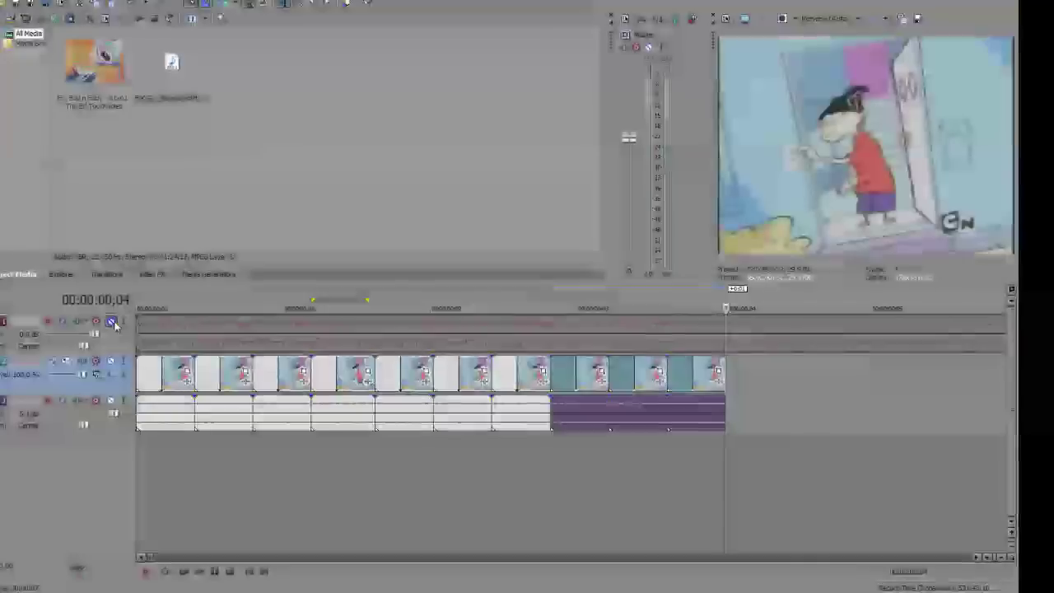
# - Play the clip sequence together with the unmuted music, then mute the clips' audio track
pyautogui.click(150, 374)
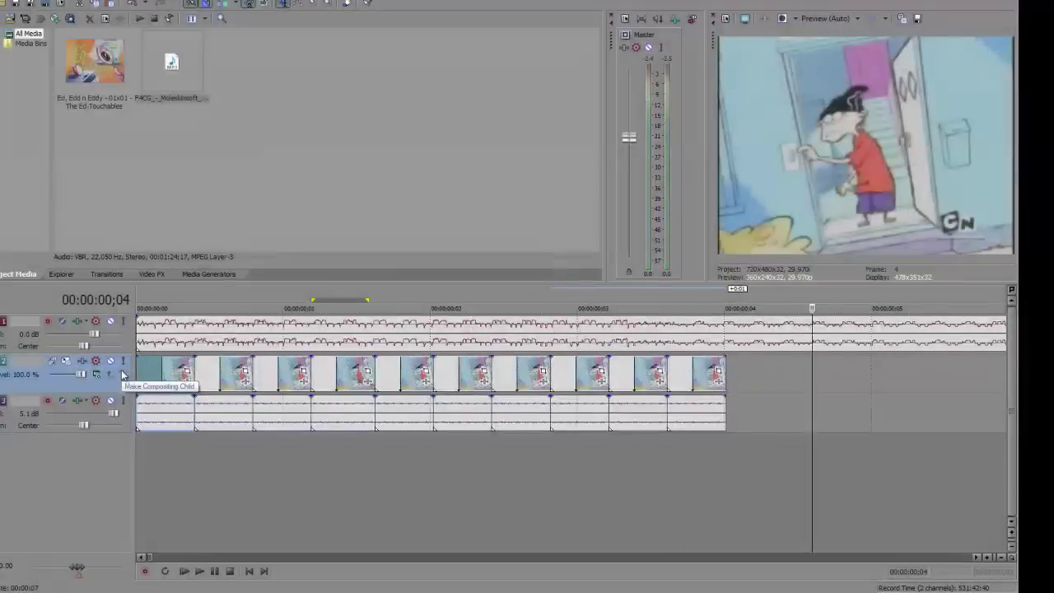
pyautogui.scroll(-3, 252, 422)
pyautogui.click(178, 379)
pyautogui.keyDown('shift'); pyautogui.click(421, 373); pyautogui.keyUp('shift')
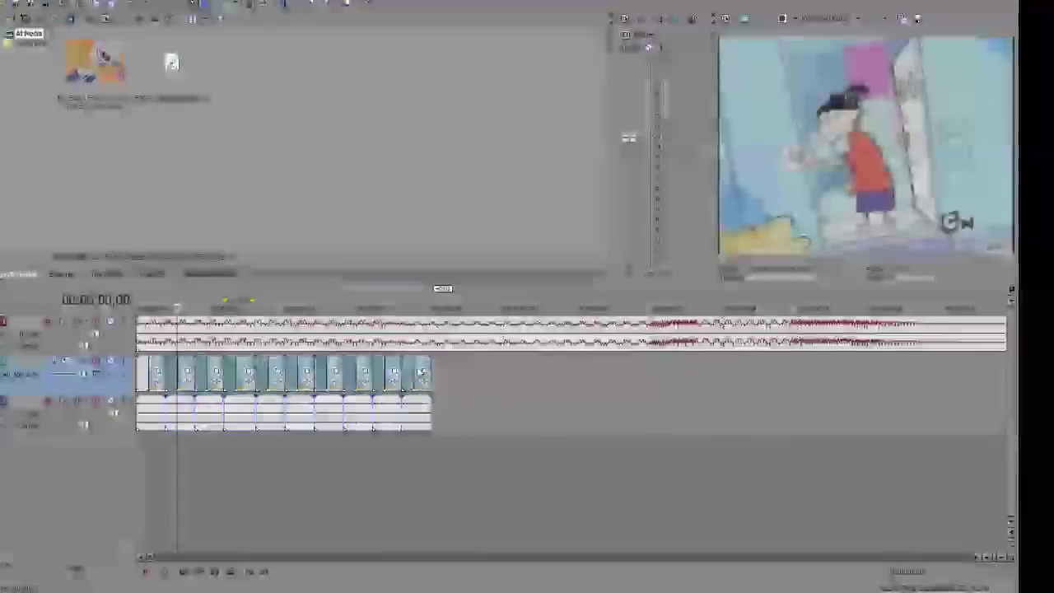
pyautogui.click(114, 401)
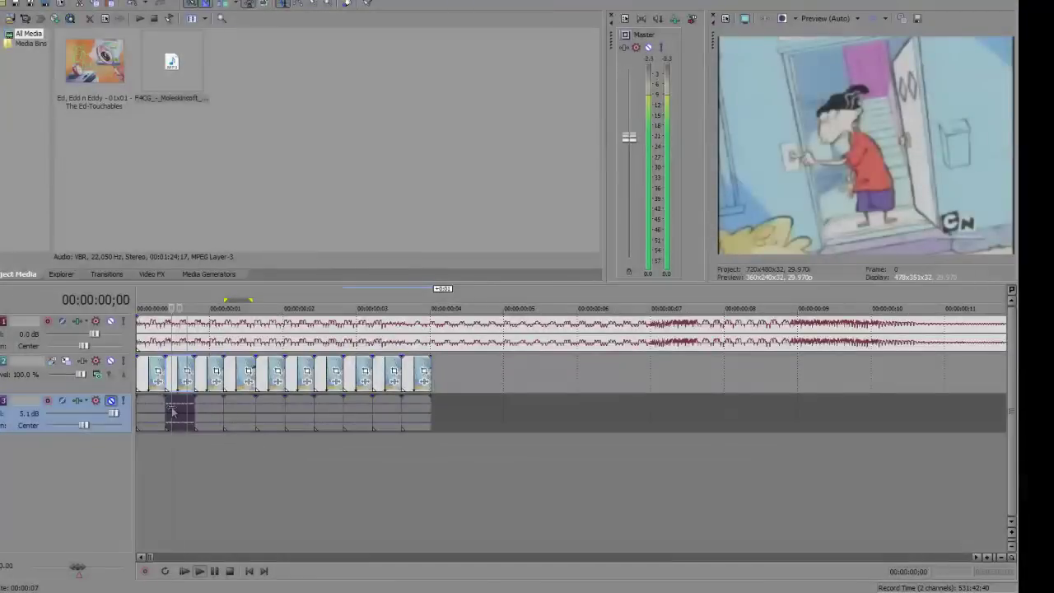
# - Listen to the music alone from several points along the ten clips to check where its notes fall
pyautogui.click(442, 478)
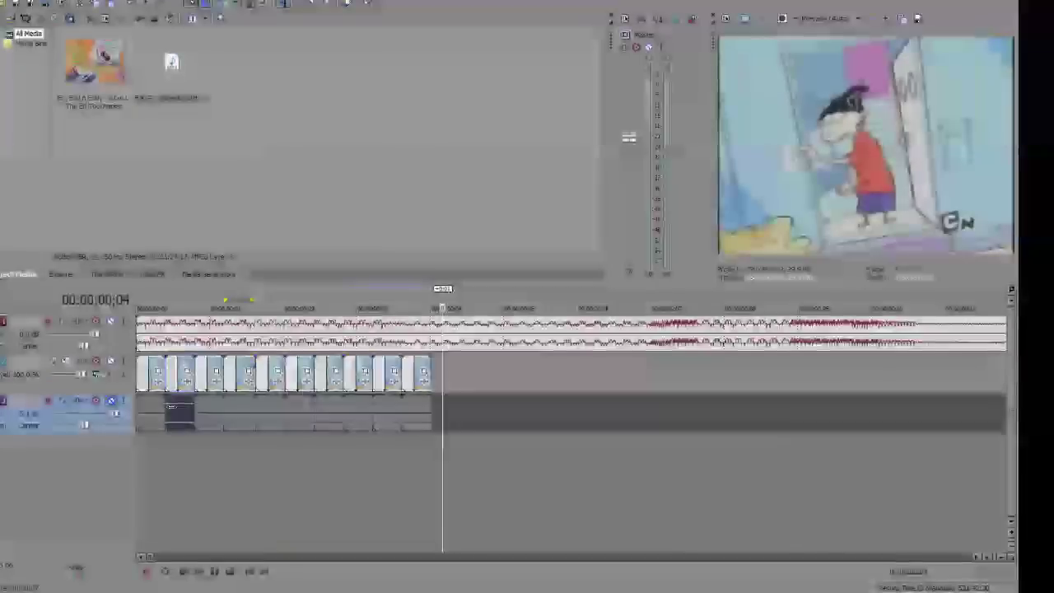
pyautogui.click(354, 465)
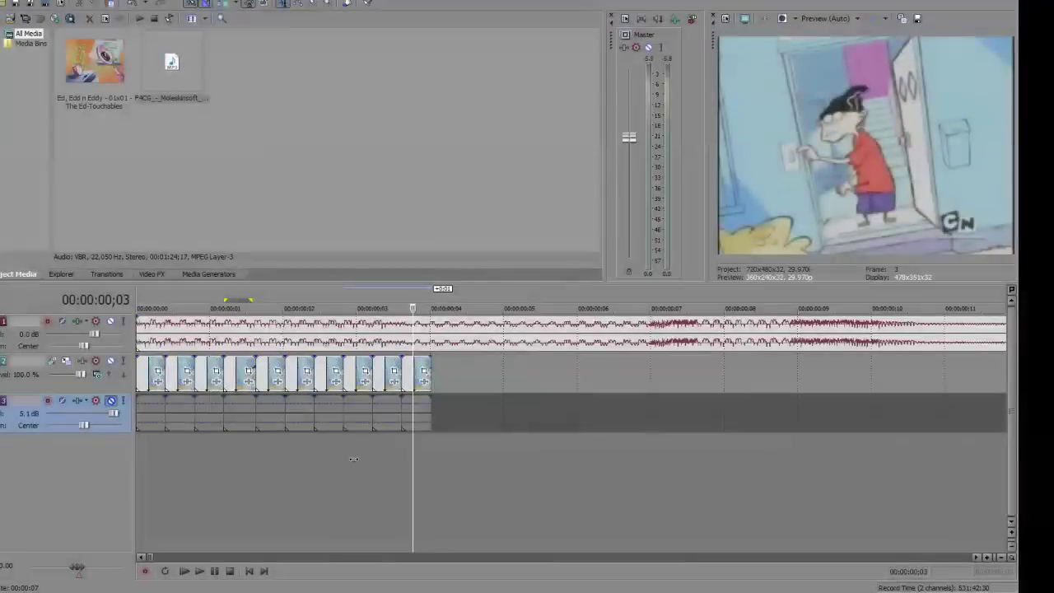
pyautogui.click(224, 471)
pyautogui.press('Return')
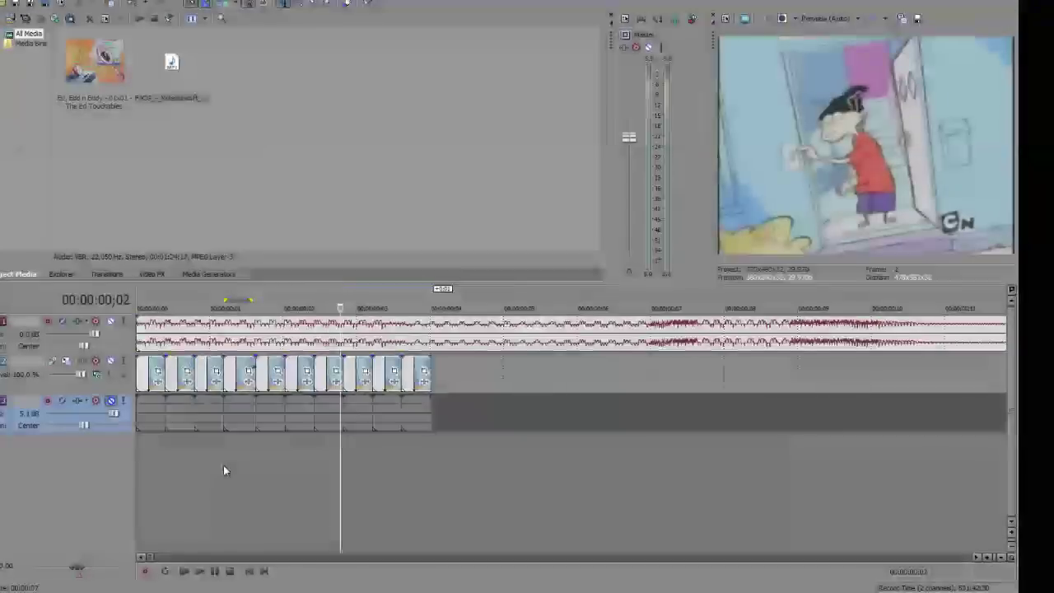
pyautogui.click(173, 475)
pyautogui.press('Return')
pyautogui.press('Return')
pyautogui.click(224, 377)
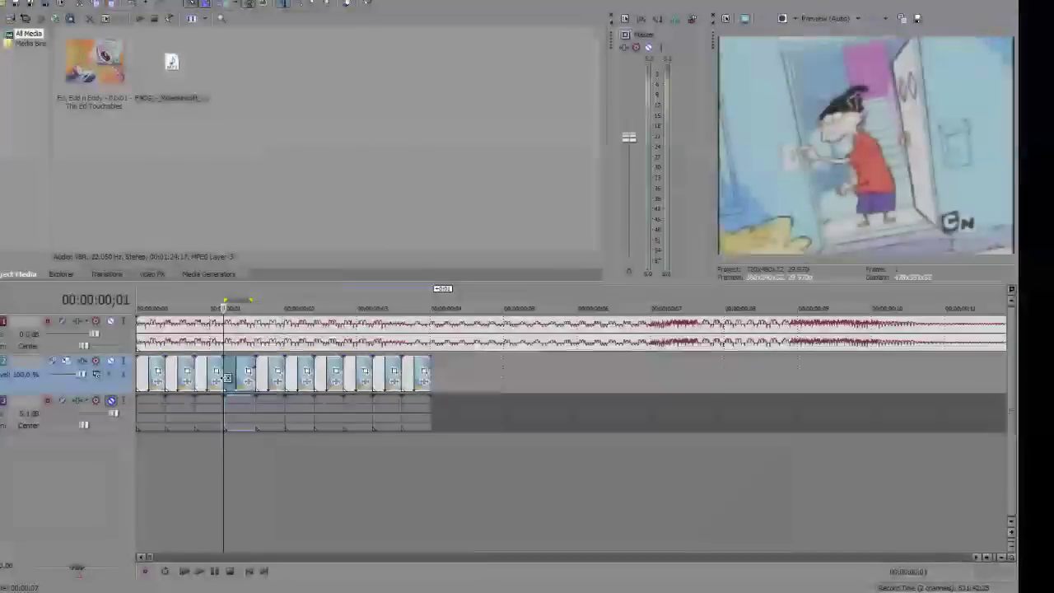
pyautogui.scroll(2, 223, 435)
# - Replay the music's opening up to the third clip to locate where the note changes
pyautogui.click(184, 452)
pyautogui.press('Return')
pyautogui.press('Return')
pyautogui.click(257, 363)
pyautogui.press('Return')
pyautogui.press('Return')
# - Lengthen the fourth clip and shift all following clips so they start at its new end
pyautogui.moveTo(282, 368); pyautogui.dragTo(391, 374)
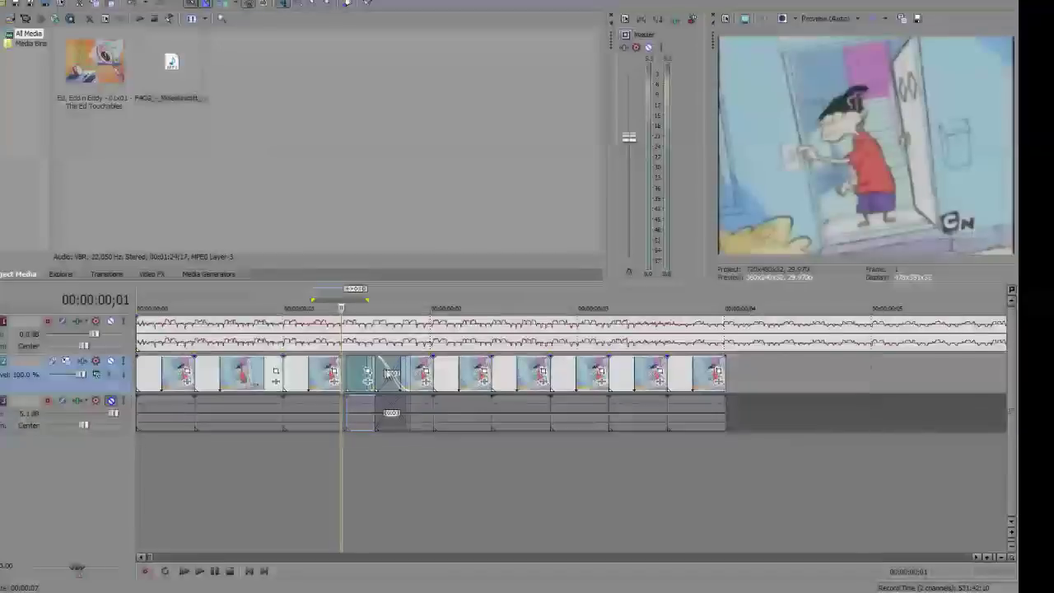
pyautogui.doubleClick(321, 420)
pyautogui.doubleClick(355, 422)
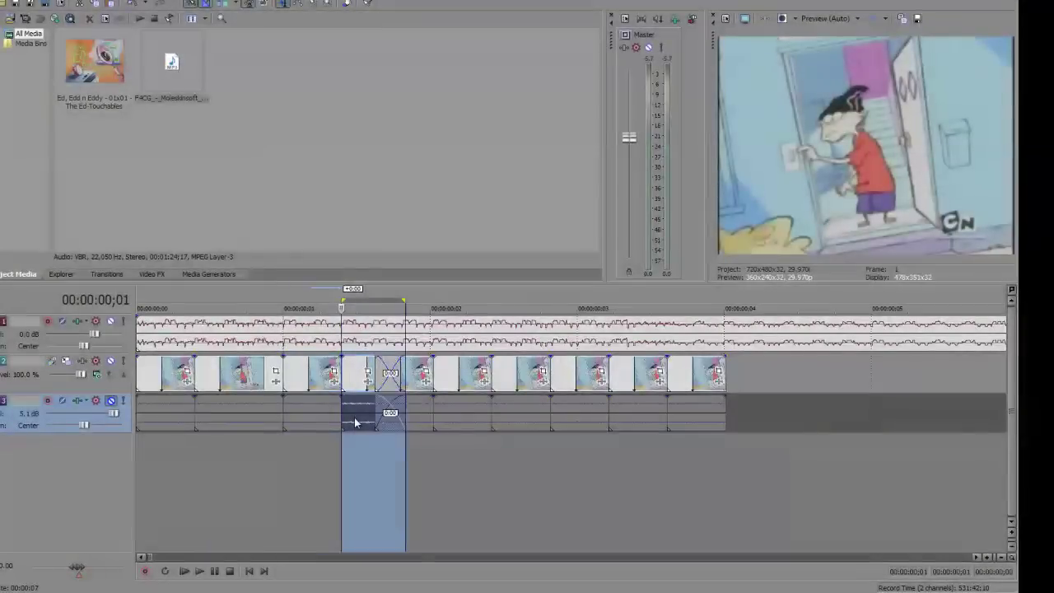
pyautogui.click(411, 380)
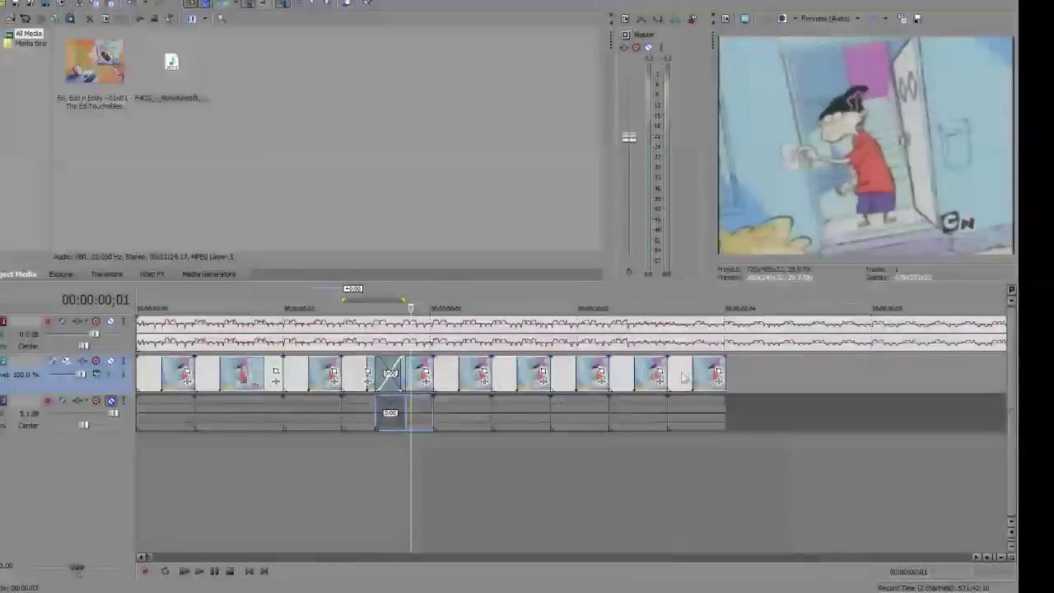
pyautogui.moveTo(421, 375); pyautogui.dragTo(451, 373)
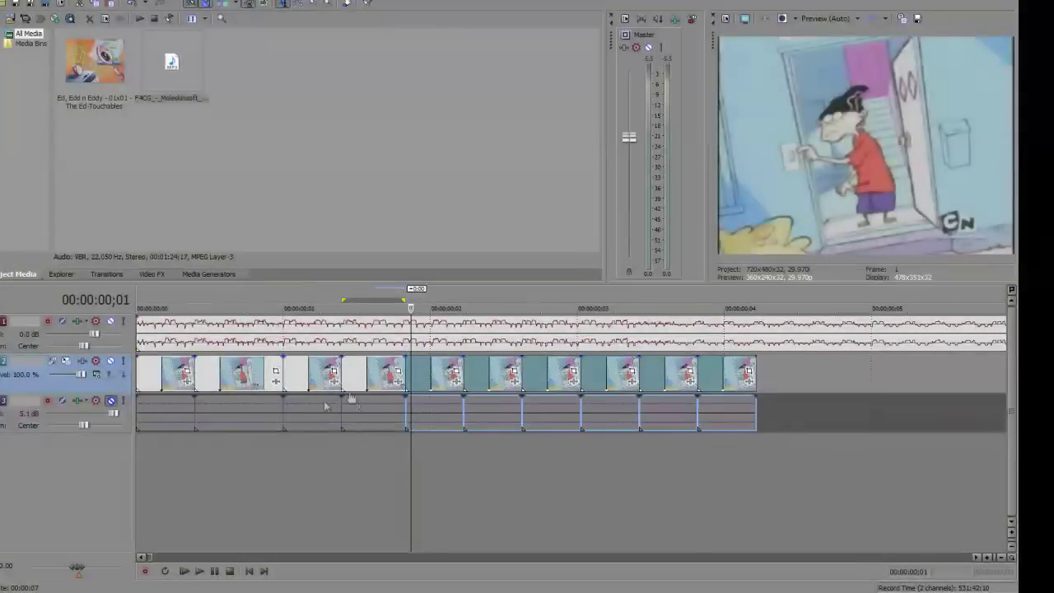
# - Replay the music, then extend the fourth clip's end slightly further and adjust the fifth clip to start there
pyautogui.click(190, 428)
pyautogui.press('space')
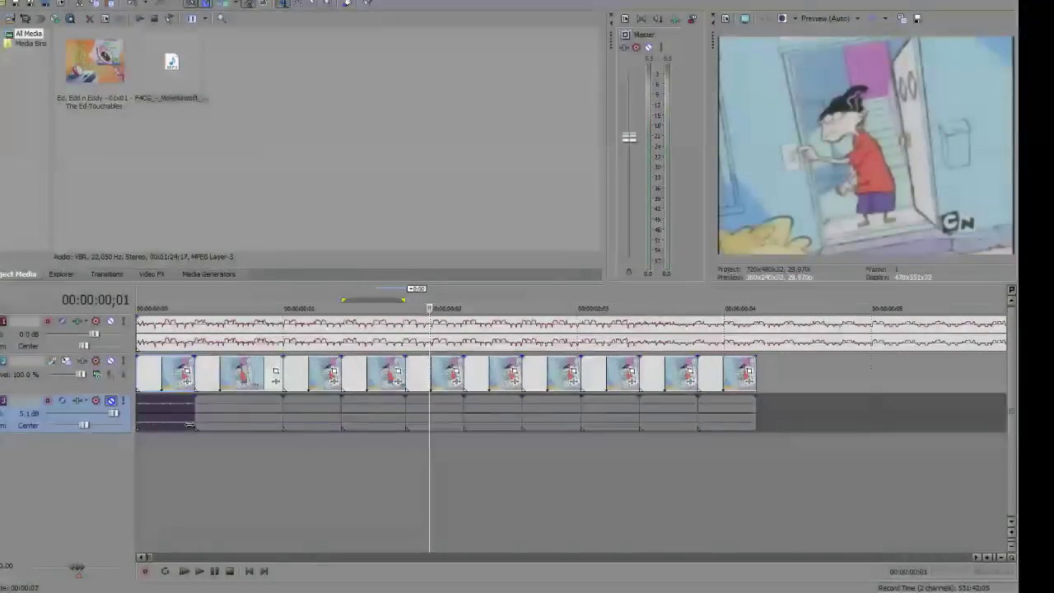
pyautogui.click(400, 371)
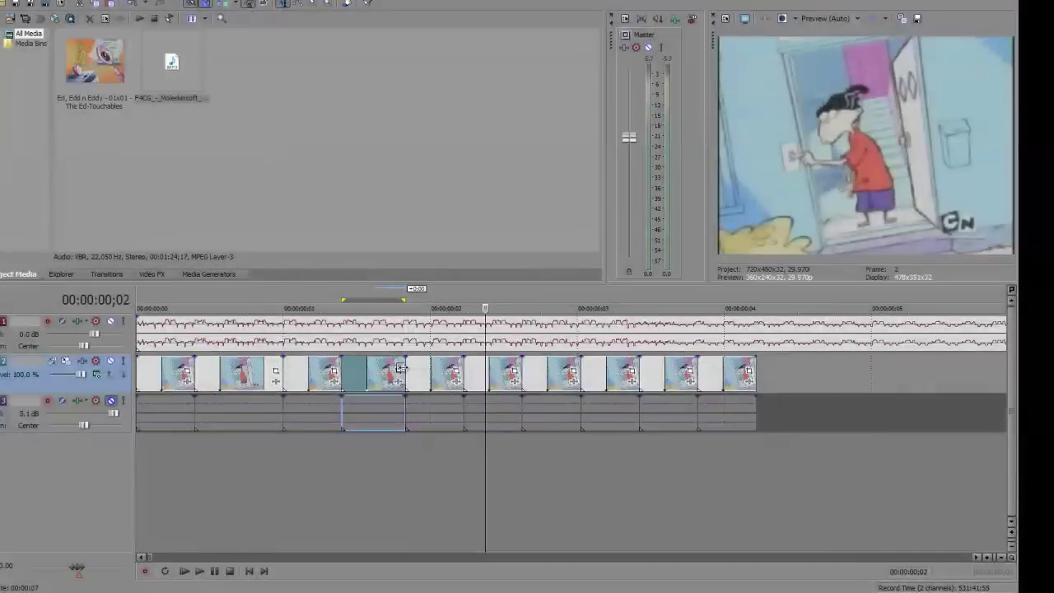
pyautogui.moveTo(401, 368); pyautogui.dragTo(476, 369)
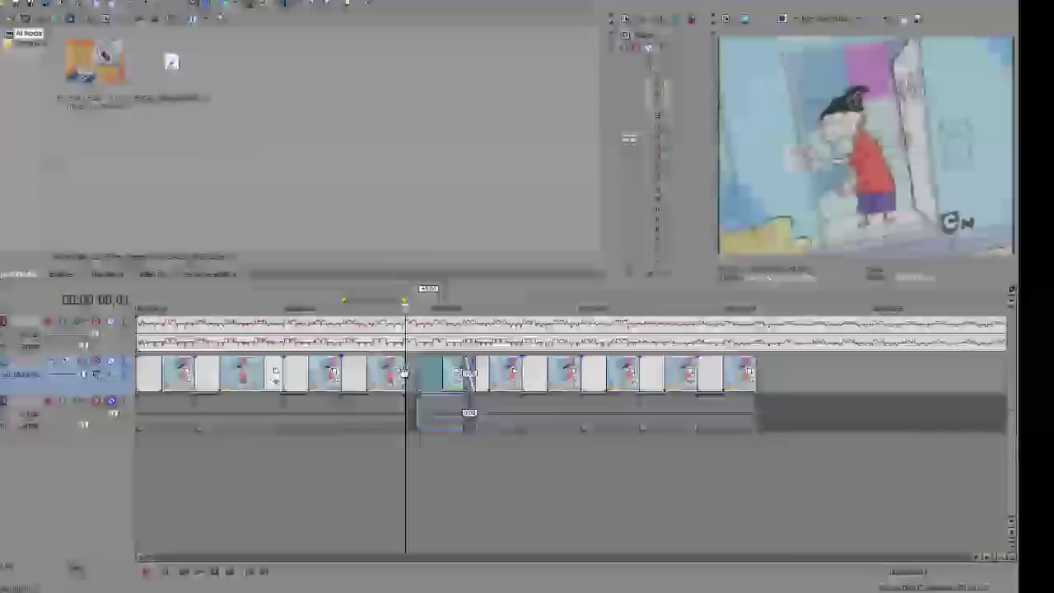
pyautogui.hotkey('ctrl', 'z')
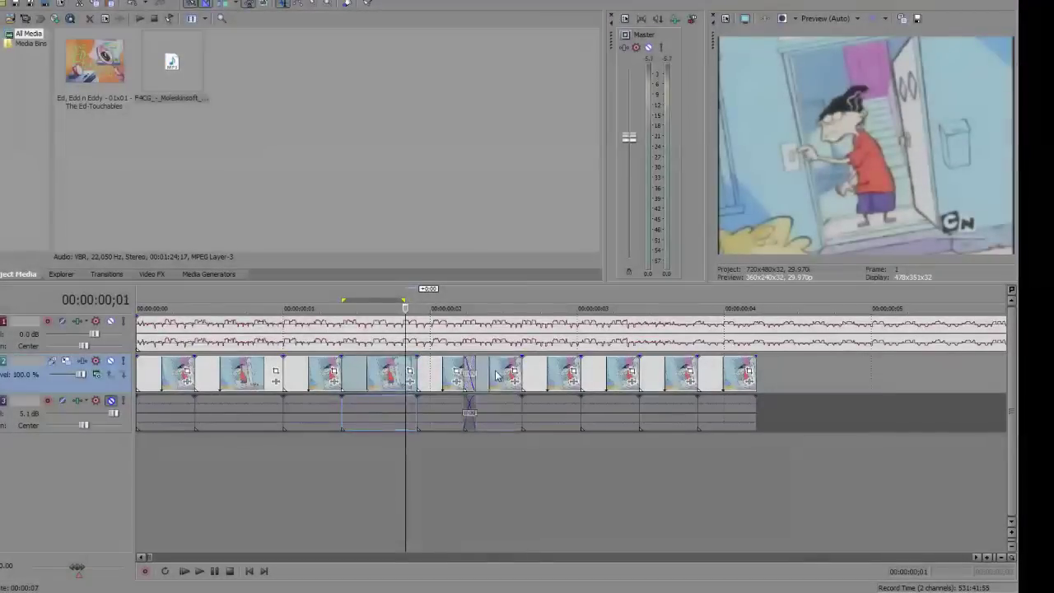
# - Delete all clips after the fourth and paste copies of the second to fourth clips in their place
pyautogui.press('Delete')
pyautogui.click(429, 374)
pyautogui.press('Delete')
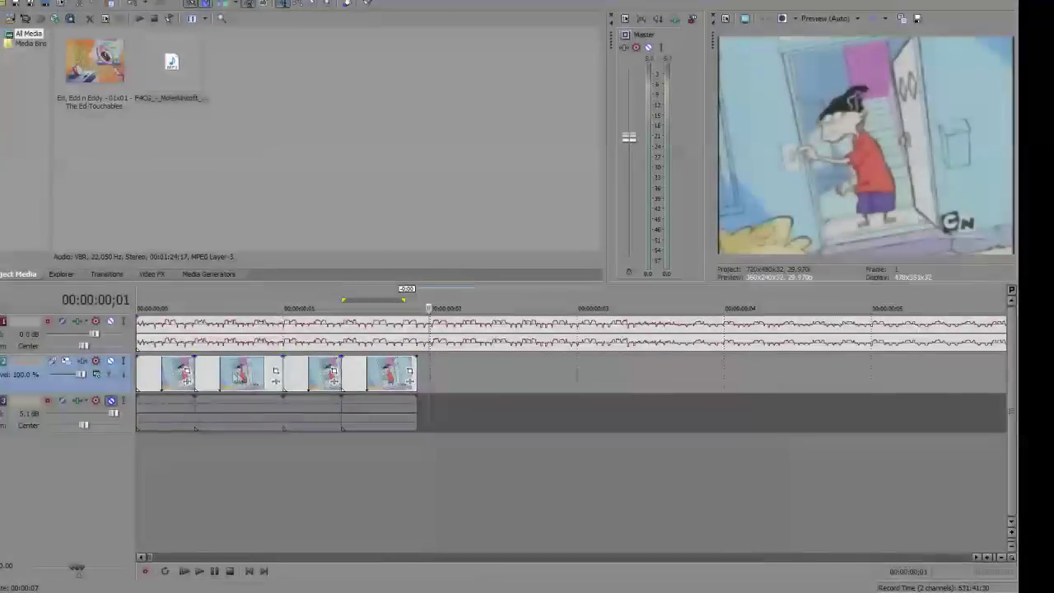
pyautogui.click(232, 375)
pyautogui.keyDown('shift'); pyautogui.click(411, 370); pyautogui.keyUp('shift')
pyautogui.hotkey('ctrl', 'y')
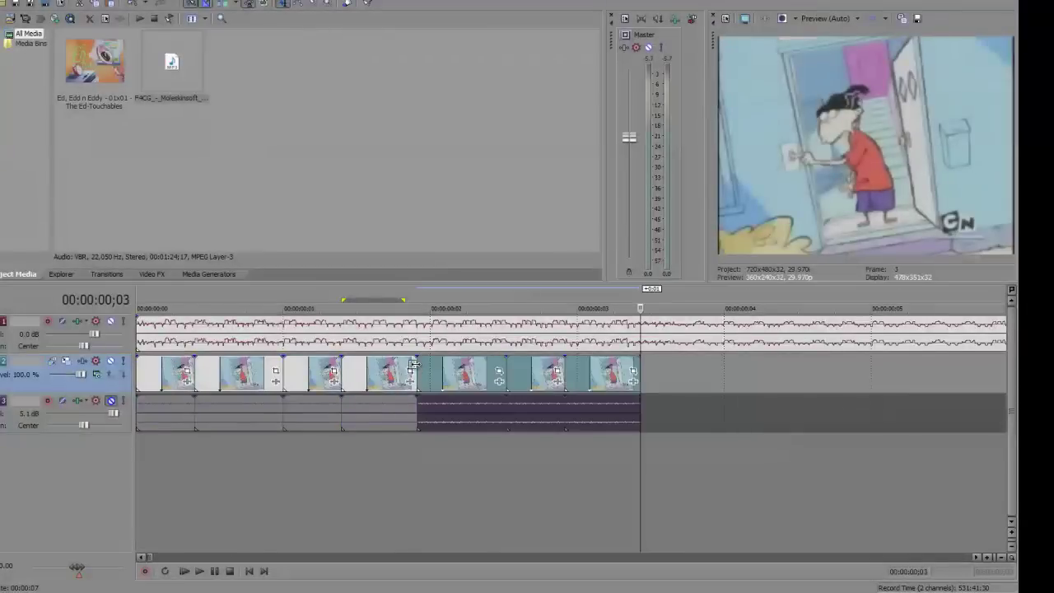
# - Listen to the music alone from the second clip and from the fifth clip to check the note timing
pyautogui.click(198, 372)
pyautogui.press('space')
pyautogui.press('space')
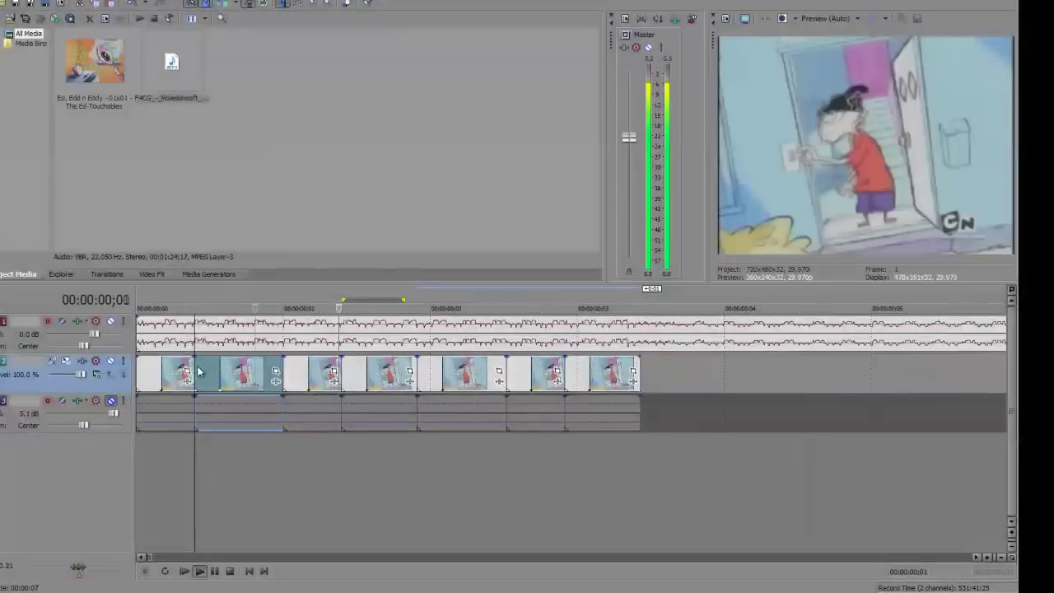
pyautogui.click(440, 416)
pyautogui.press('space')
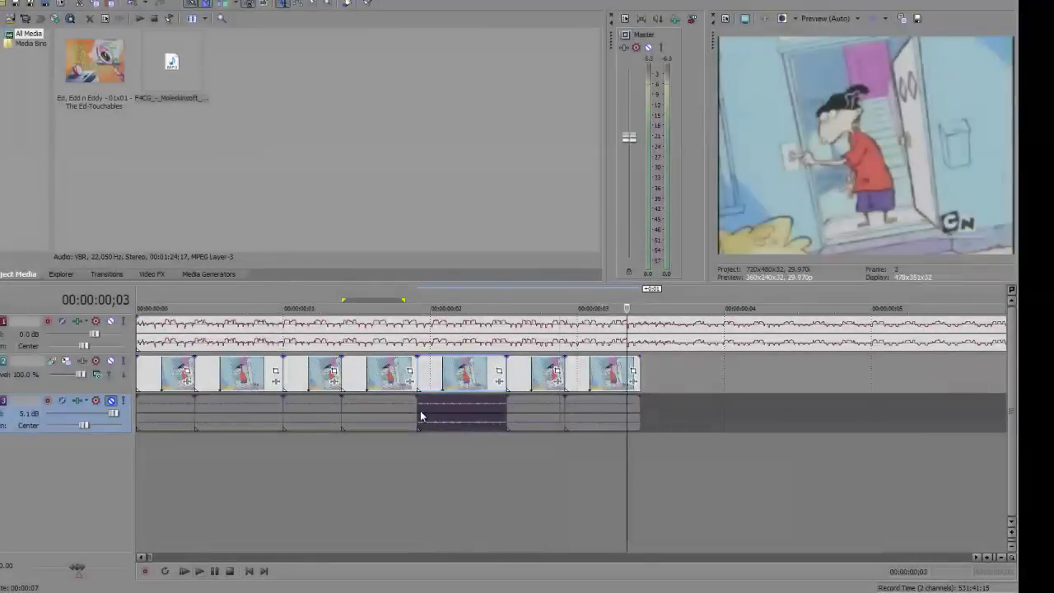
pyautogui.press('Return')
pyautogui.click(421, 414)
pyautogui.press('Return')
pyautogui.press('Return')
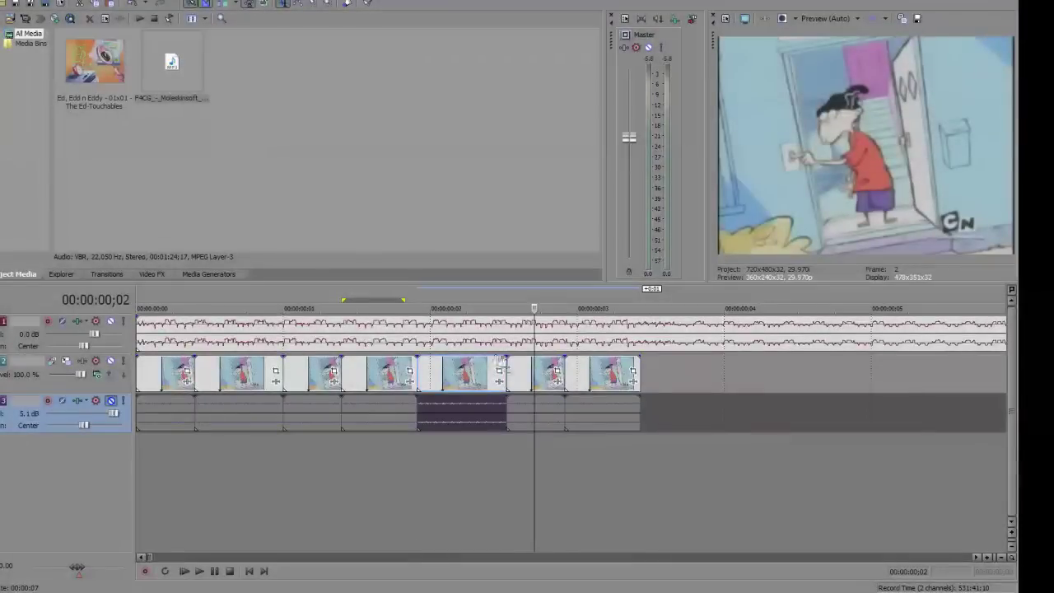
# - Shift the sixth clip slightly along the timeline, then lengthen the fourth clip and start the fifth at its new end
pyautogui.click(501, 362)
pyautogui.moveTo(501, 363); pyautogui.dragTo(606, 362)
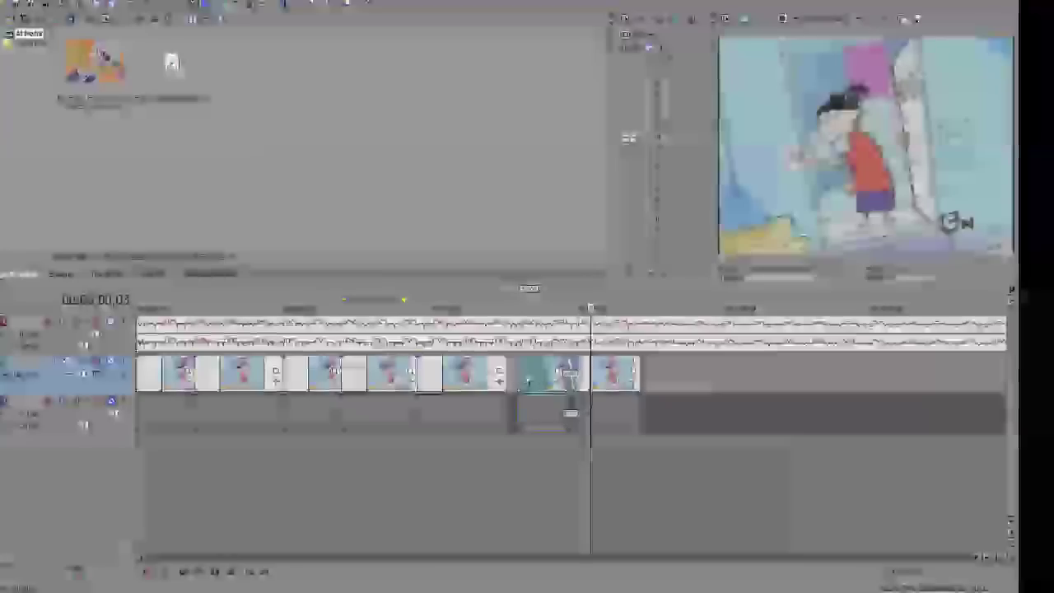
pyautogui.click(419, 369)
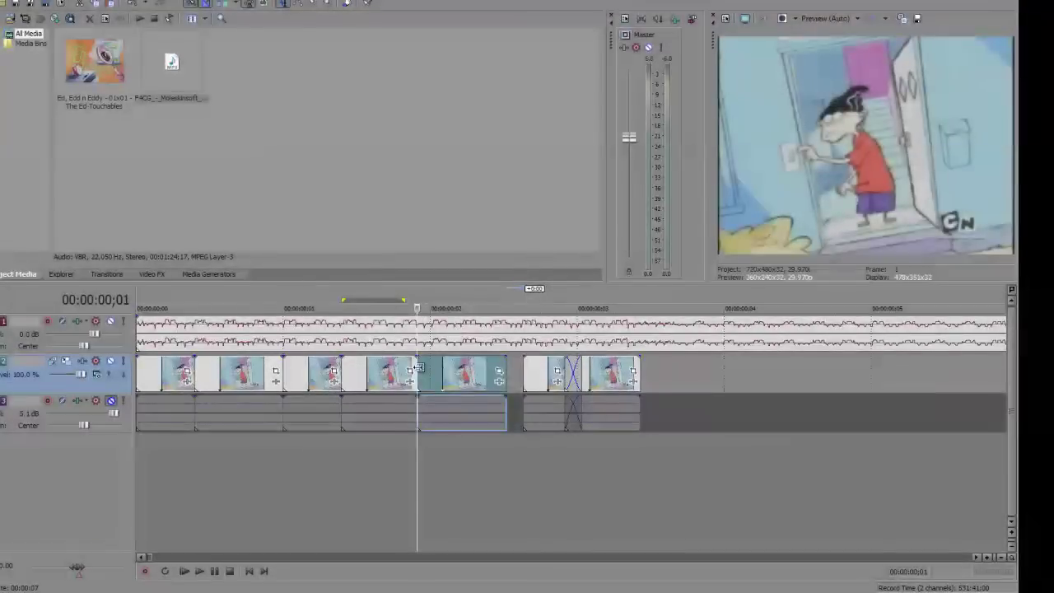
pyautogui.moveTo(451, 368); pyautogui.dragTo(375, 368)
pyautogui.click(180, 446)
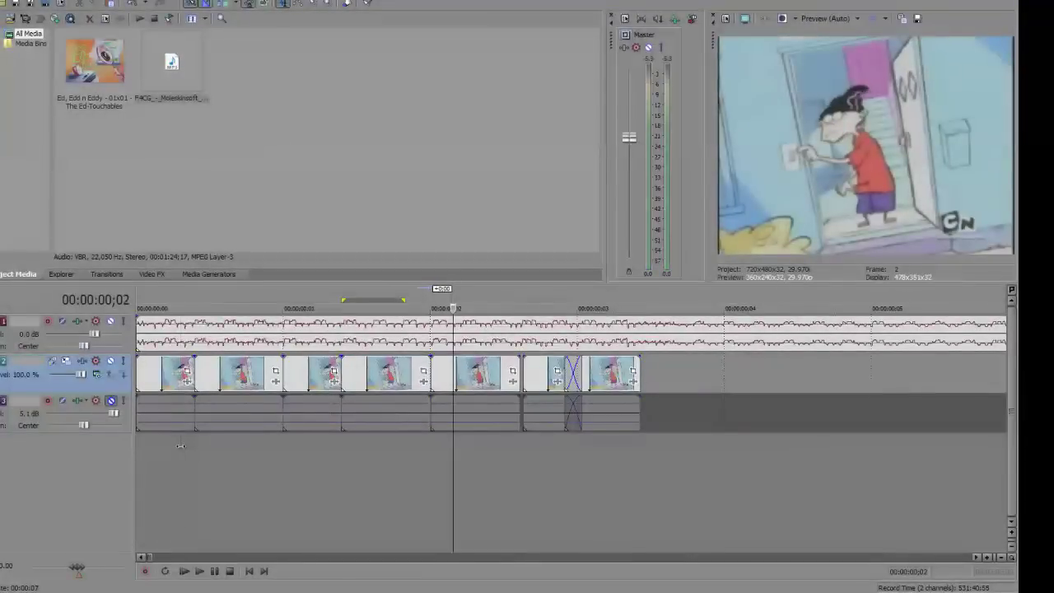
# - Shorten the end of the fifth clip, then unmute the clips' audio track and play that clip with the music
pyautogui.doubleClick(449, 422)
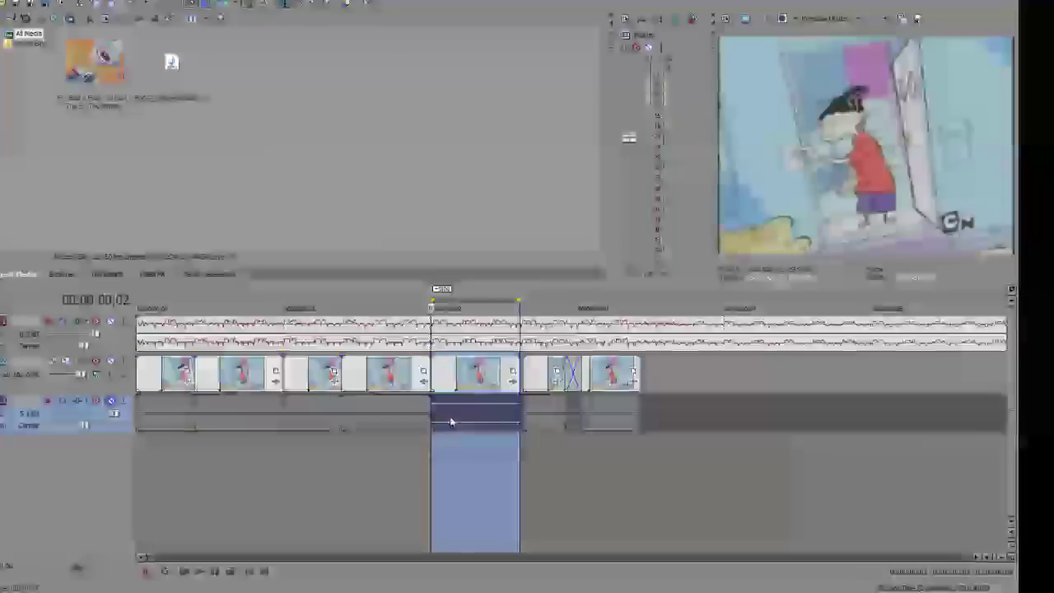
pyautogui.moveTo(519, 379); pyautogui.dragTo(507, 378)
pyautogui.doubleClick(480, 413)
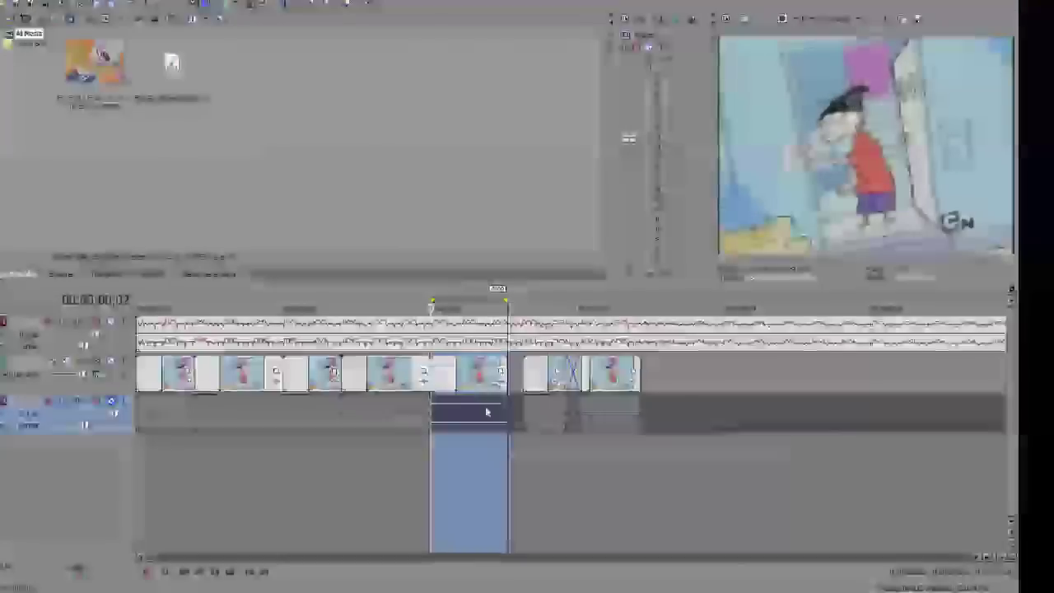
pyautogui.click(111, 402)
pyautogui.press('space')
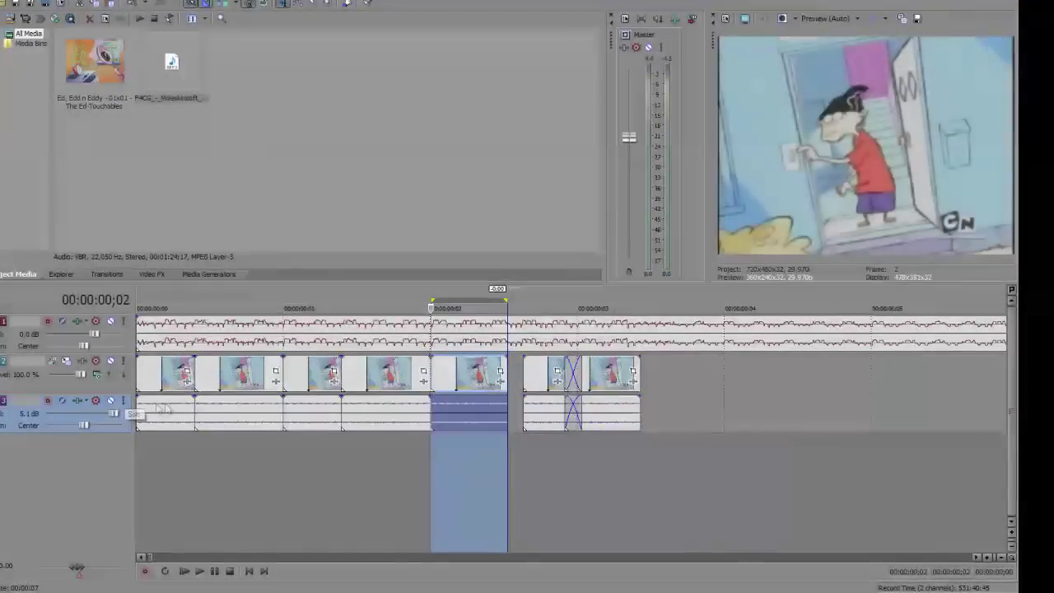
pyautogui.click(198, 406)
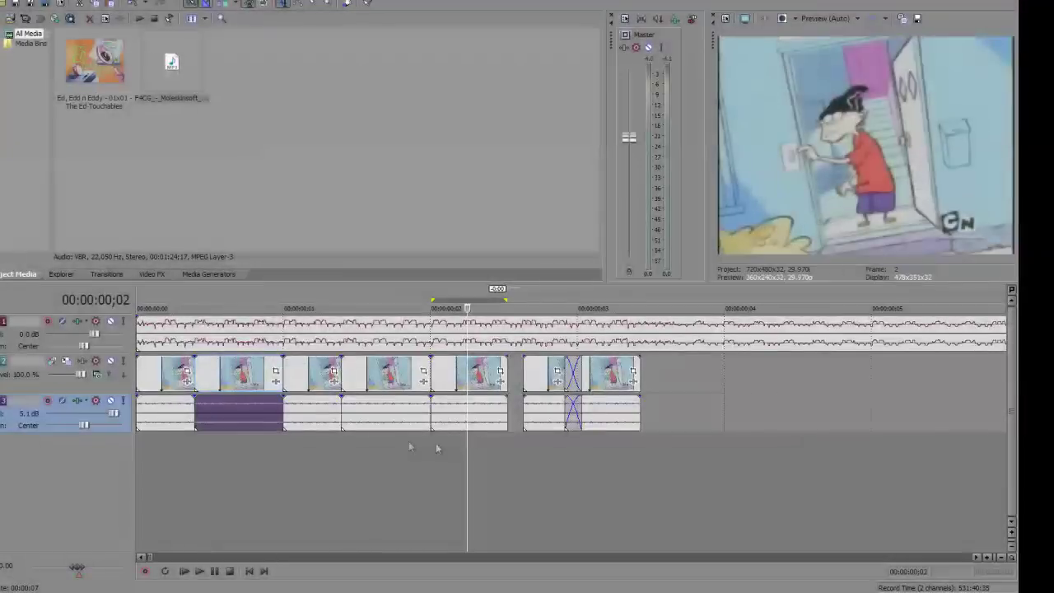
pyautogui.doubleClick(482, 418)
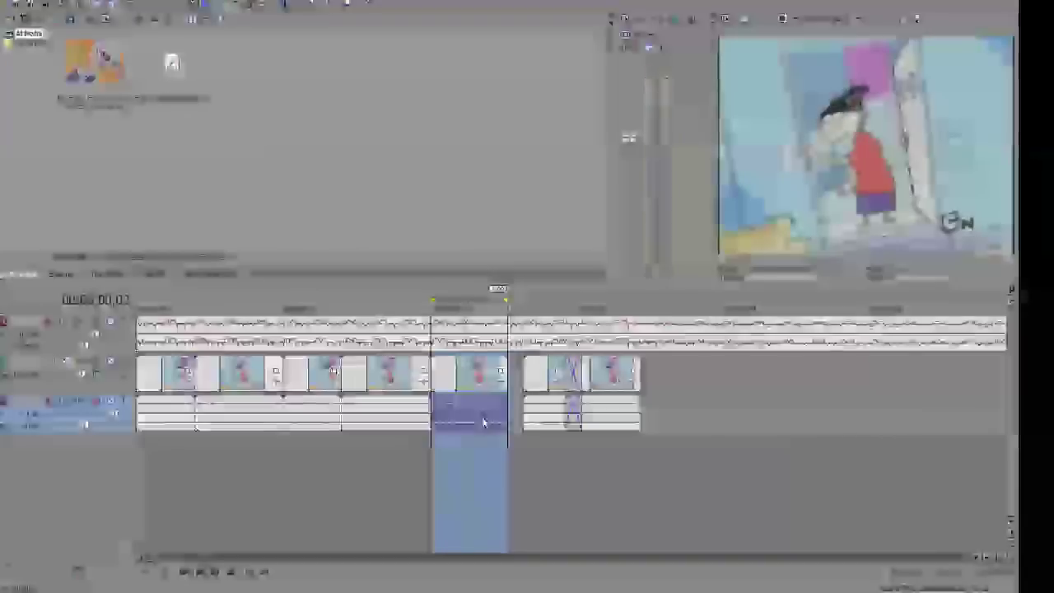
# - Butt the sixth clip against the fifth, set the seventh aside, and compare the sixth's range with clip audio muted and unmuted
pyautogui.moveTo(541, 374); pyautogui.dragTo(526, 373)
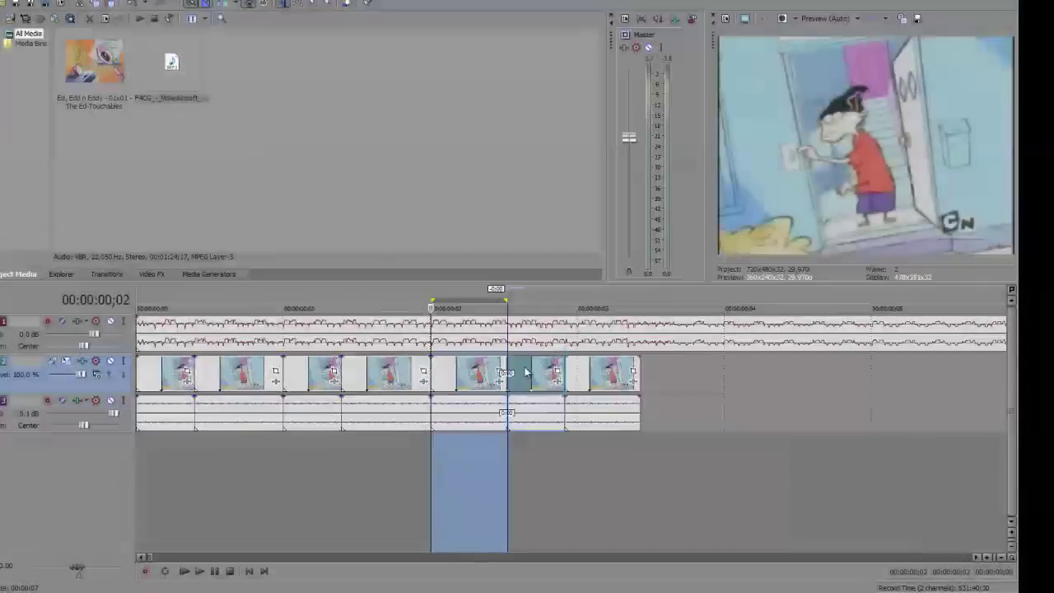
pyautogui.moveTo(600, 373); pyautogui.dragTo(701, 376)
pyautogui.doubleClick(528, 414)
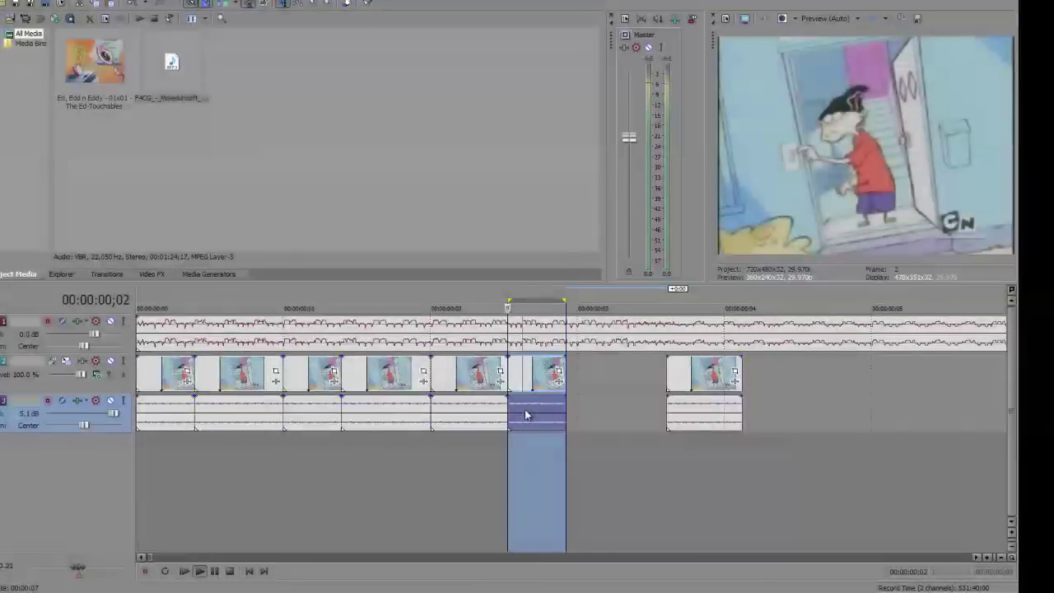
pyautogui.click(113, 401)
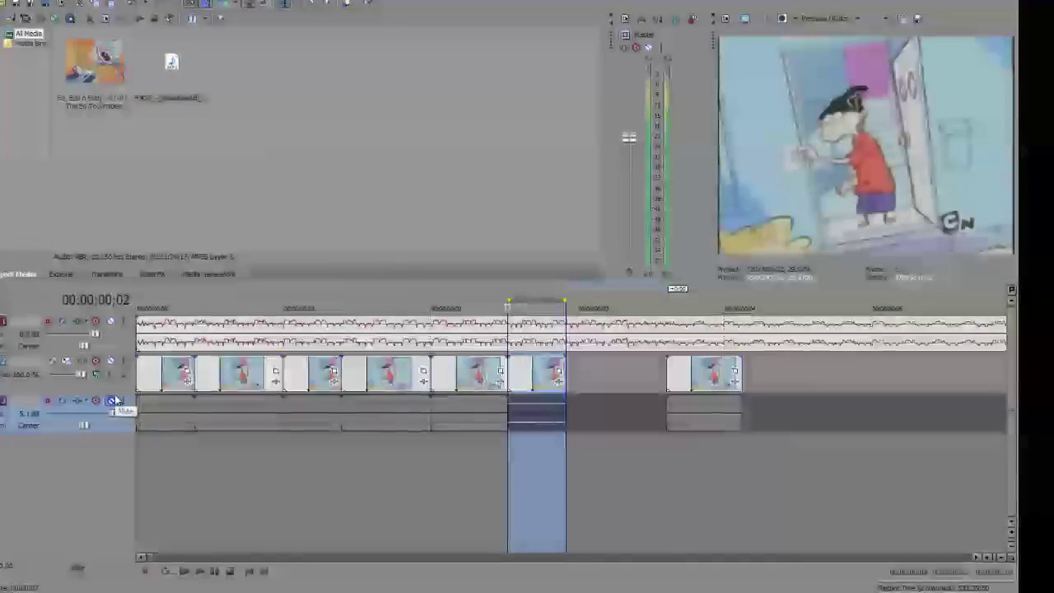
pyautogui.click(113, 401)
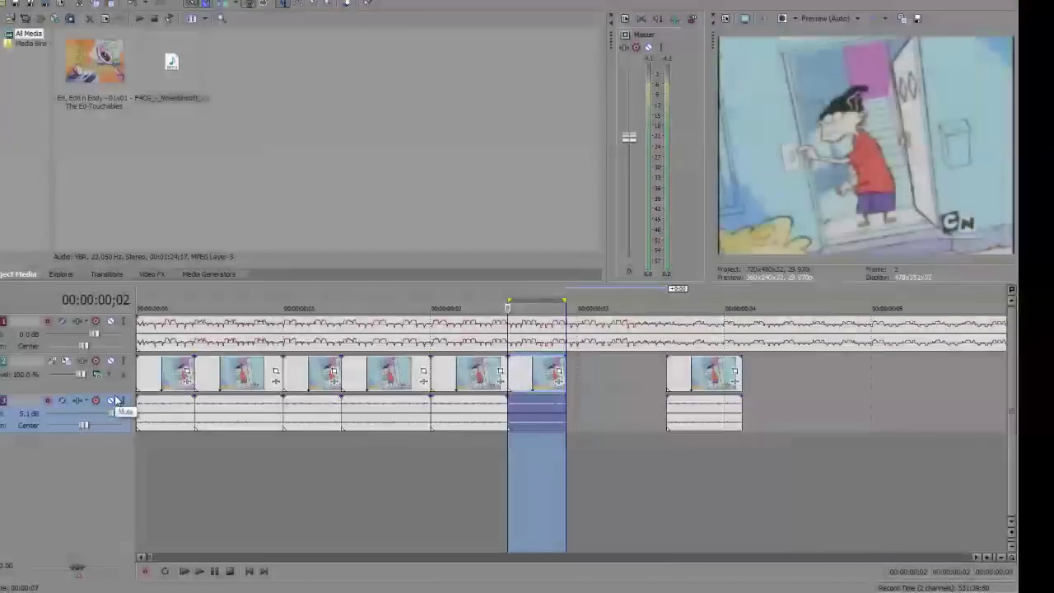
# - Butt the seventh clip against the sixth and compare its range with the clips' audio muted and unmuted
pyautogui.moveTo(686, 403); pyautogui.dragTo(585, 404)
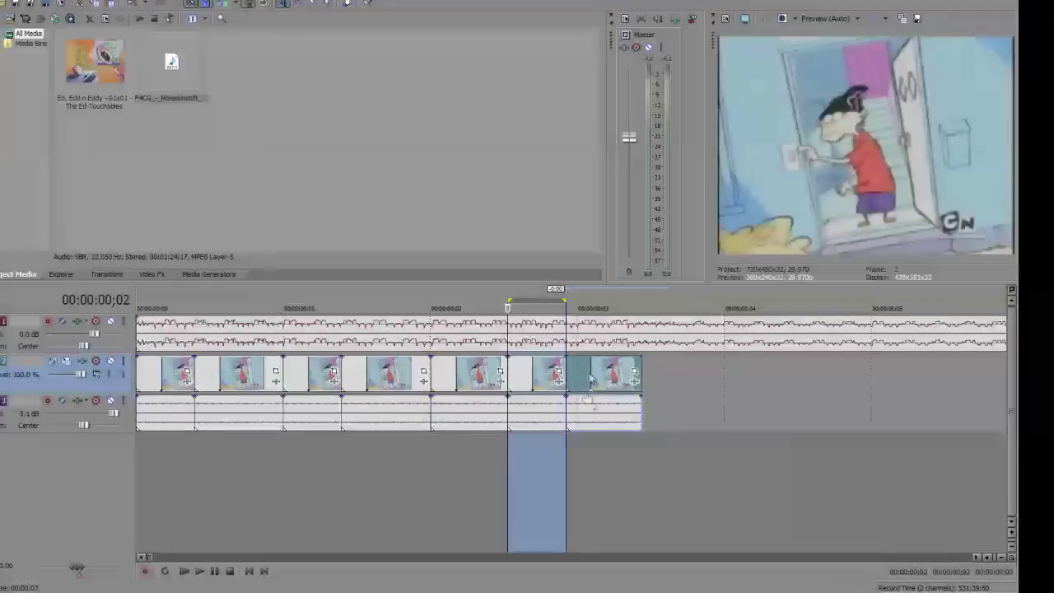
pyautogui.doubleClick(584, 403)
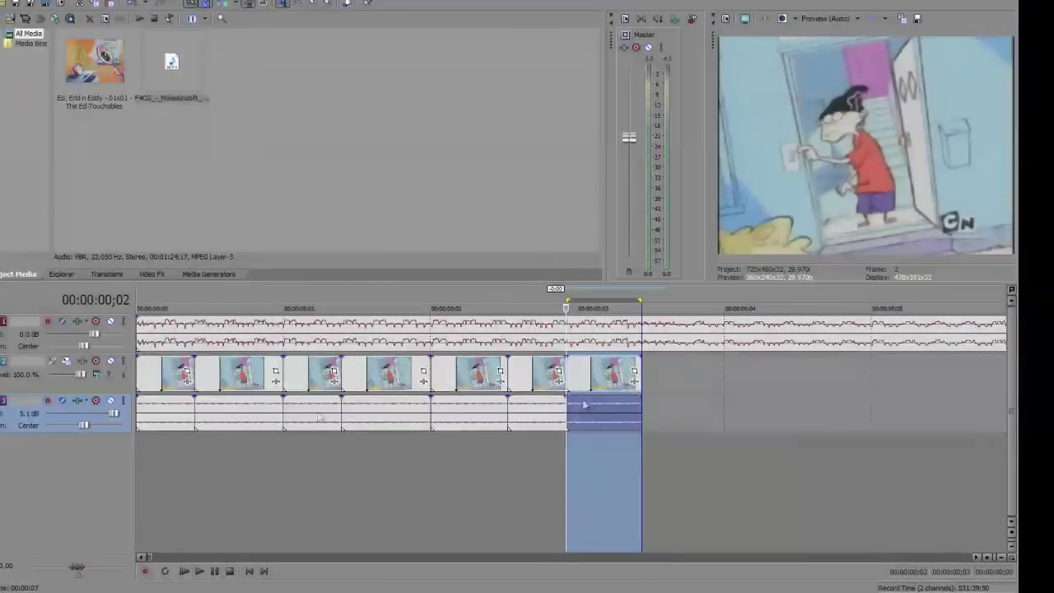
pyautogui.click(111, 400)
pyautogui.click(110, 400)
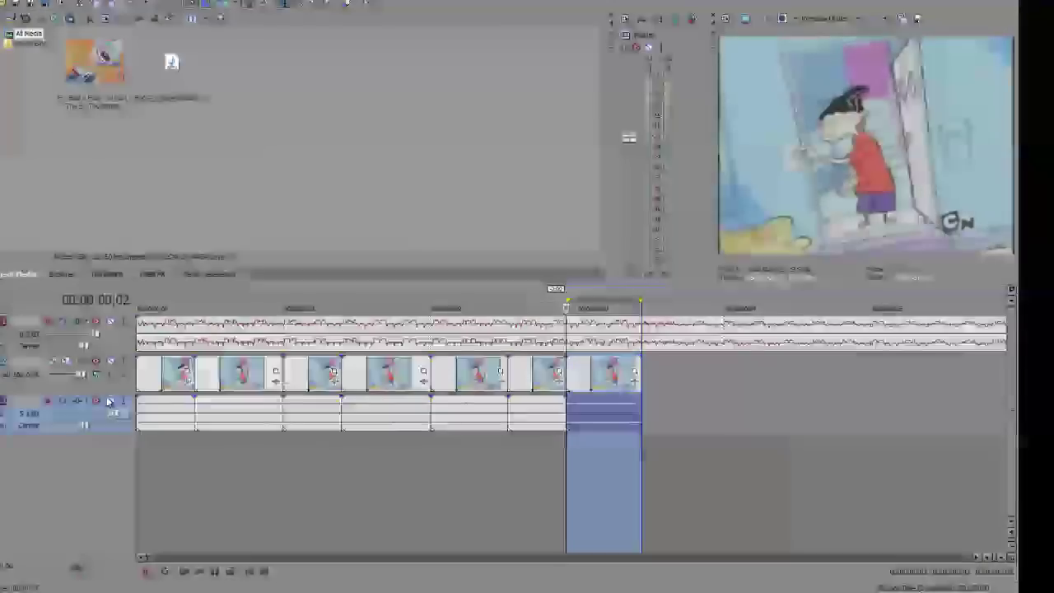
# - Play the seven-clip sequence with the music from the beginning, then replay the last clip
pyautogui.click(140, 380)
pyautogui.press('space')
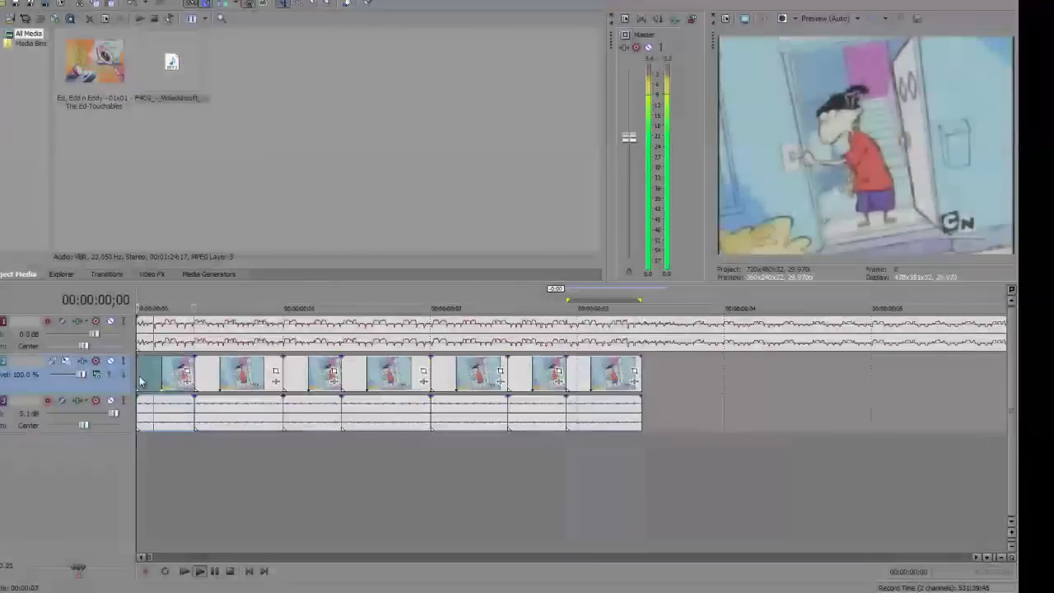
pyautogui.doubleClick(626, 420)
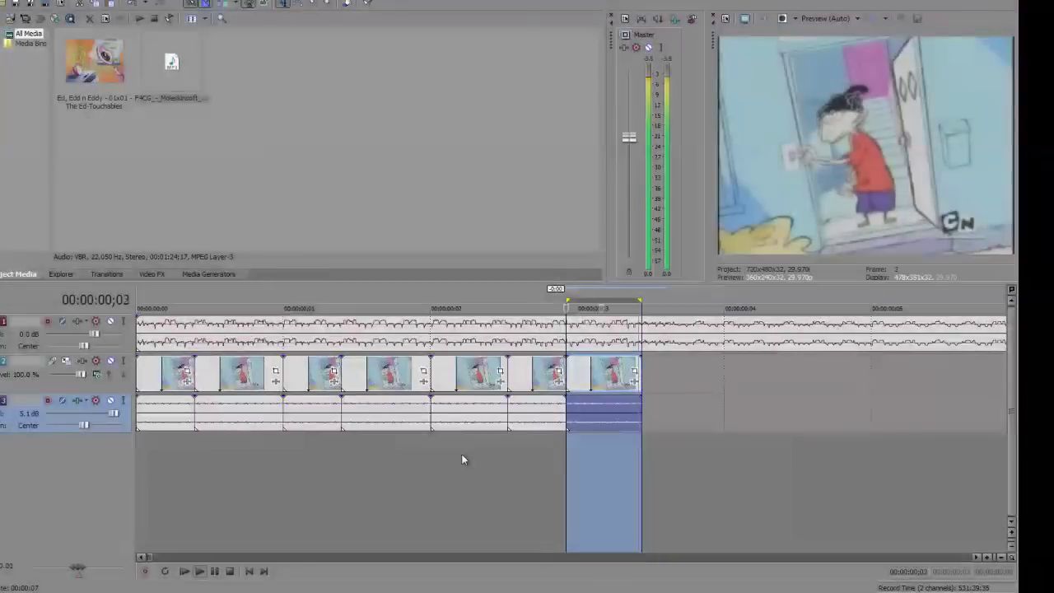
# - Mute the clips' audio track and listen to the music alone over the last clip
pyautogui.click(111, 400)
pyautogui.click(215, 496)
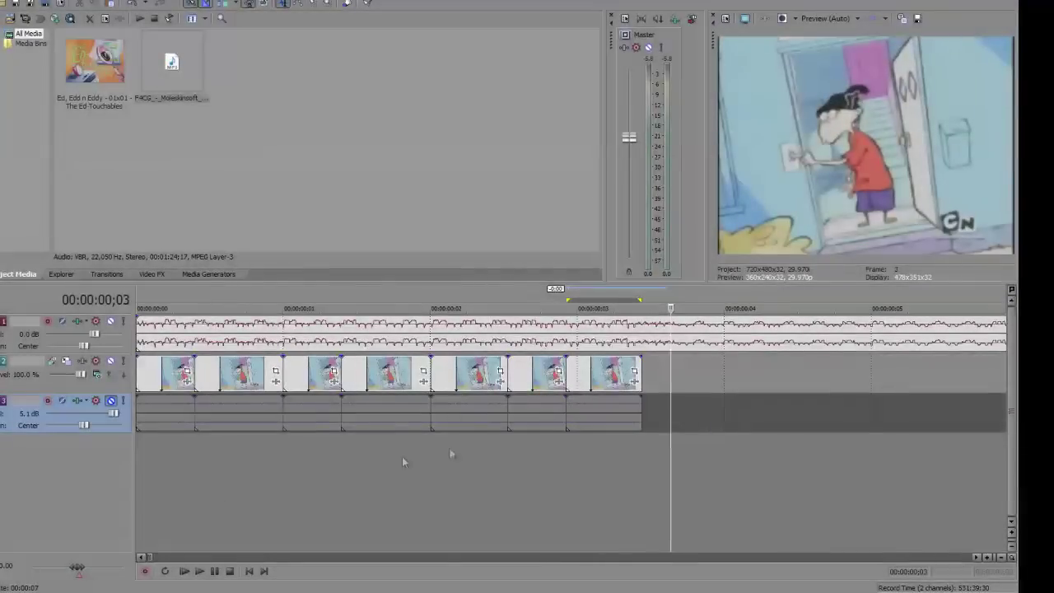
pyautogui.doubleClick(591, 412)
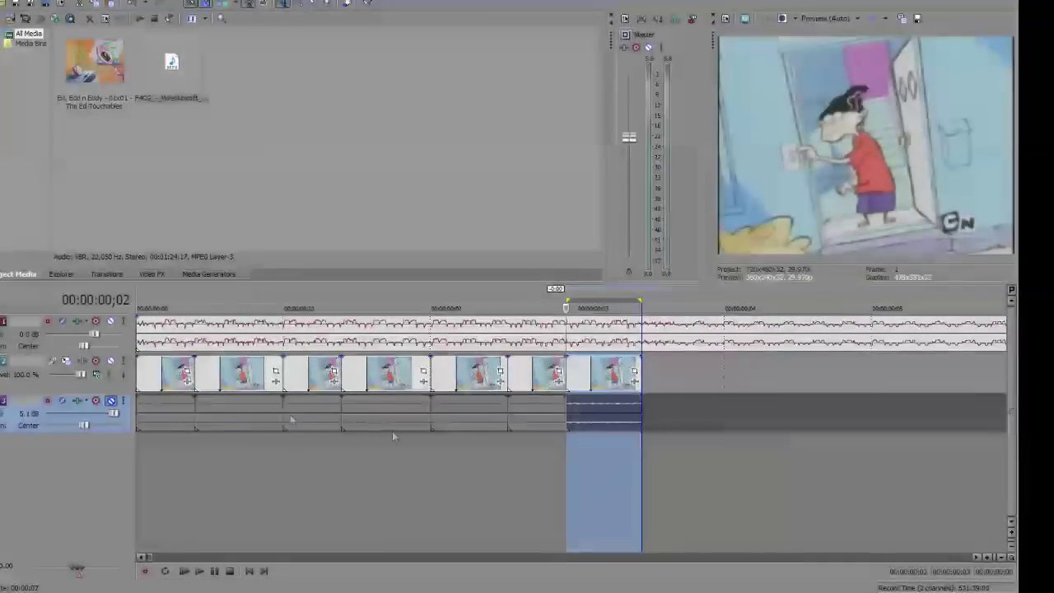
pyautogui.click(486, 458)
pyautogui.press('space')
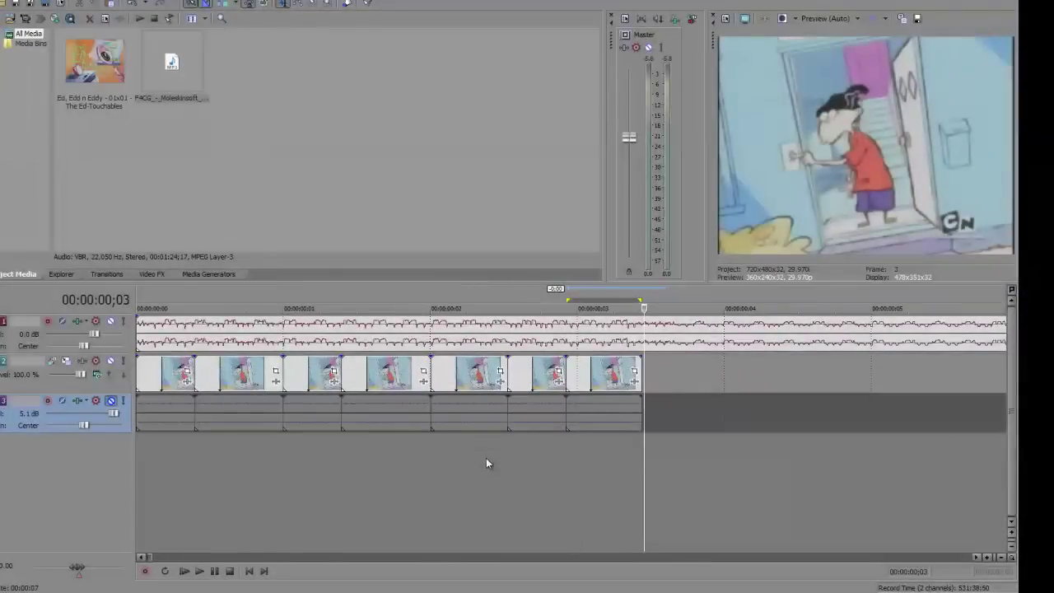
# - Move the seventh clip away and back against the sixth, and play its range with the clips' audio unmuted
pyautogui.moveTo(612, 423); pyautogui.dragTo(665, 416)
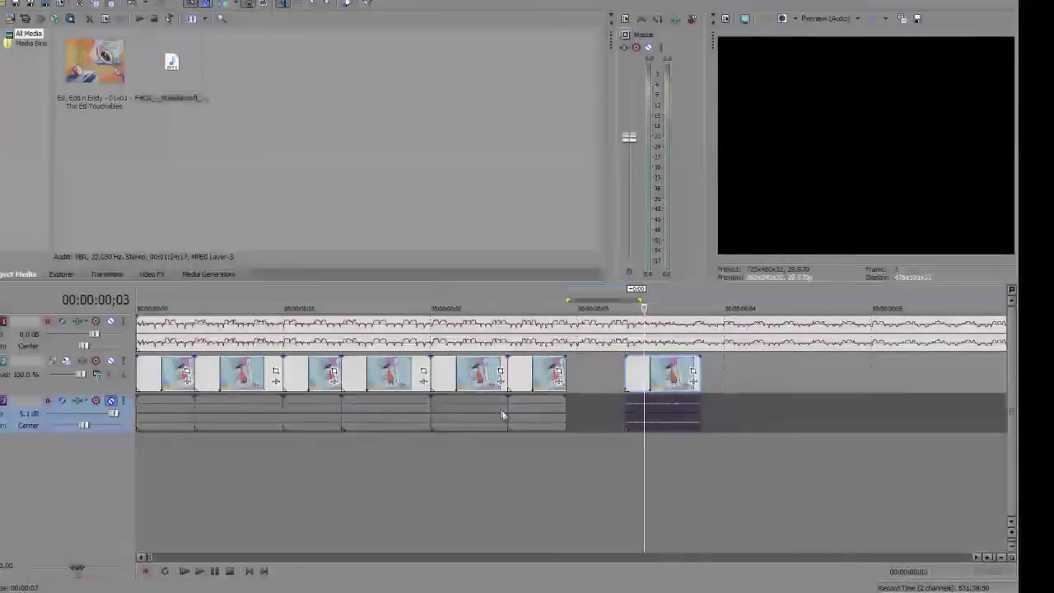
pyautogui.click(500, 408)
pyautogui.click(433, 431)
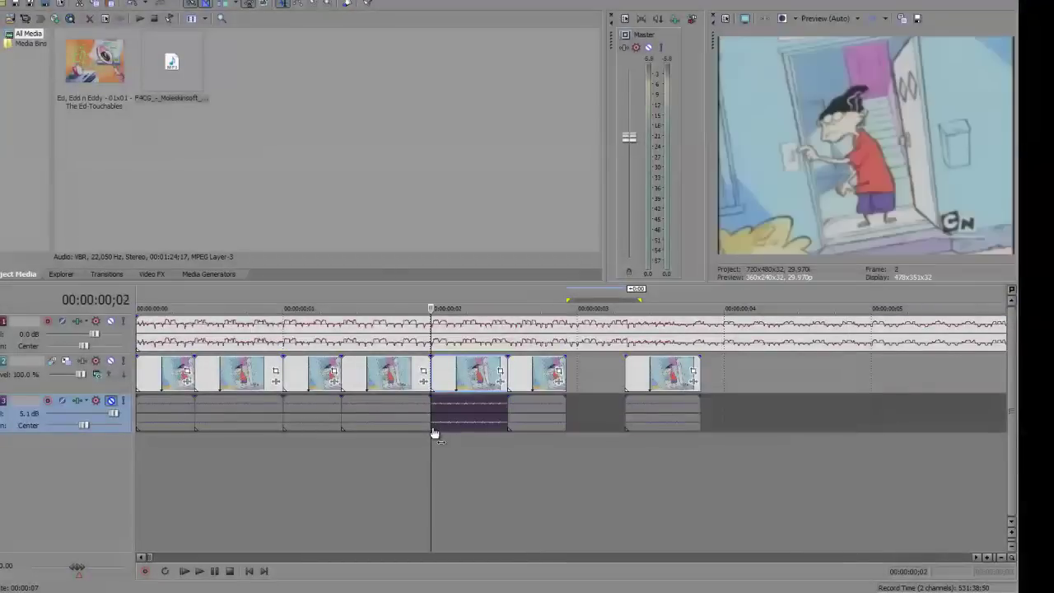
pyautogui.moveTo(662, 387); pyautogui.dragTo(602, 381)
pyautogui.doubleClick(602, 382)
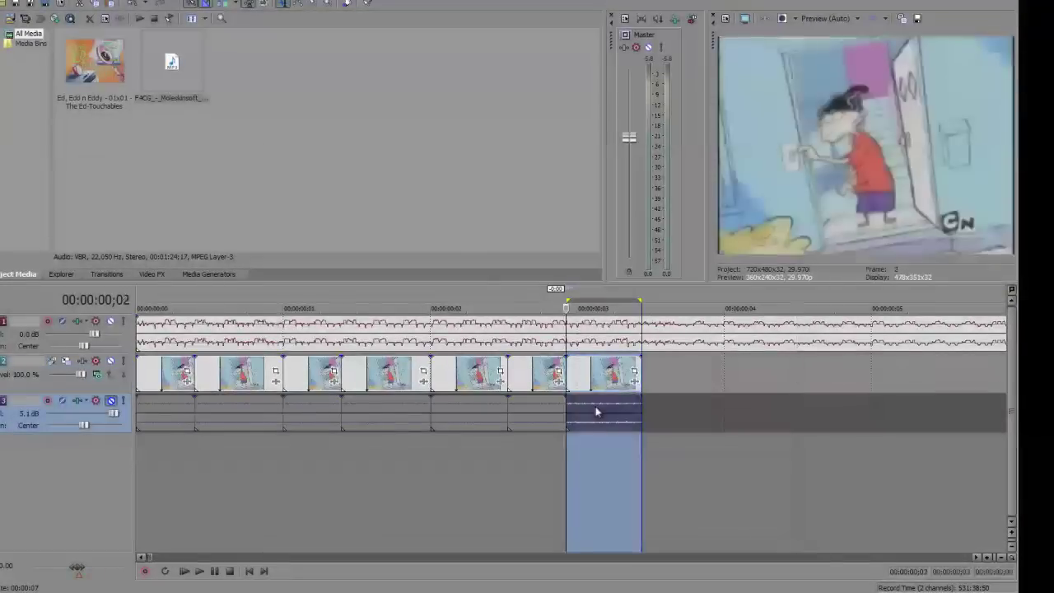
pyautogui.click(116, 409)
pyautogui.press('space')
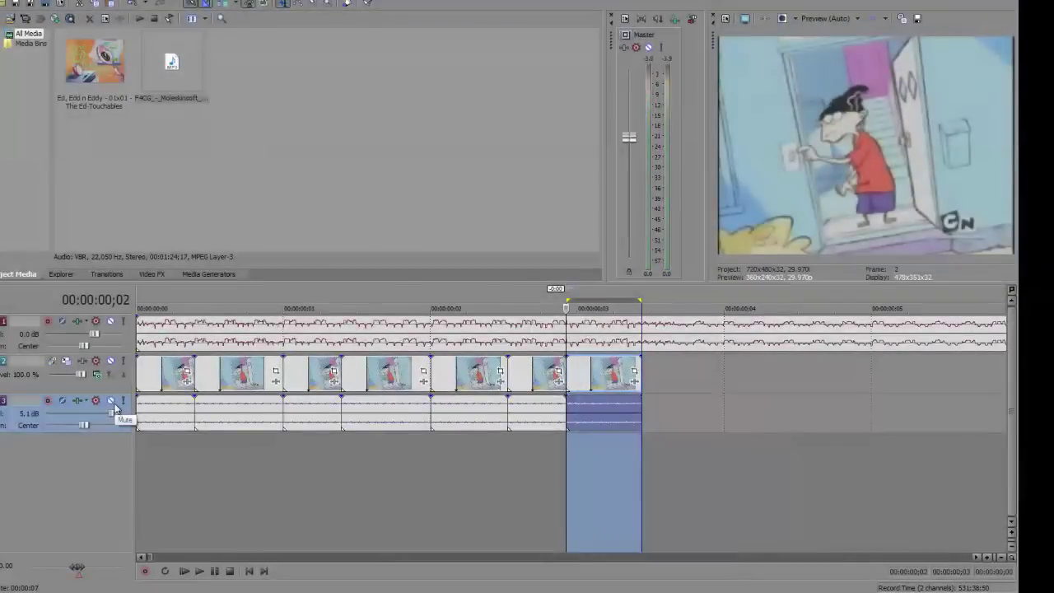
# - Replay the third, fourth and seventh clips individually, then play the sequence with the music from the beginning
pyautogui.doubleClick(306, 412)
pyautogui.doubleClick(372, 412)
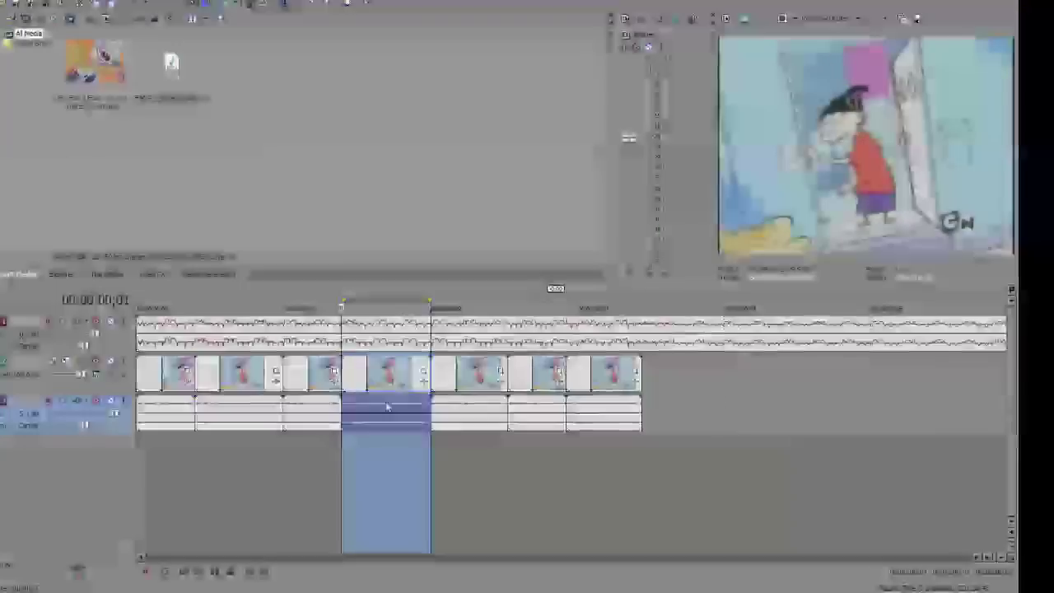
pyautogui.doubleClick(615, 412)
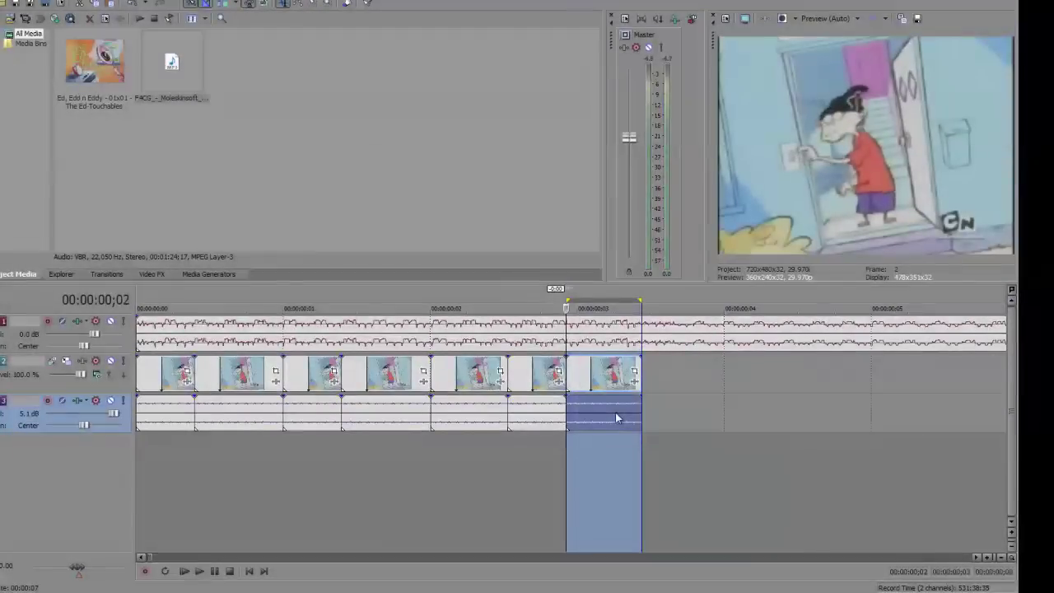
pyautogui.click(149, 369)
pyautogui.press('space')
pyautogui.press('Return')
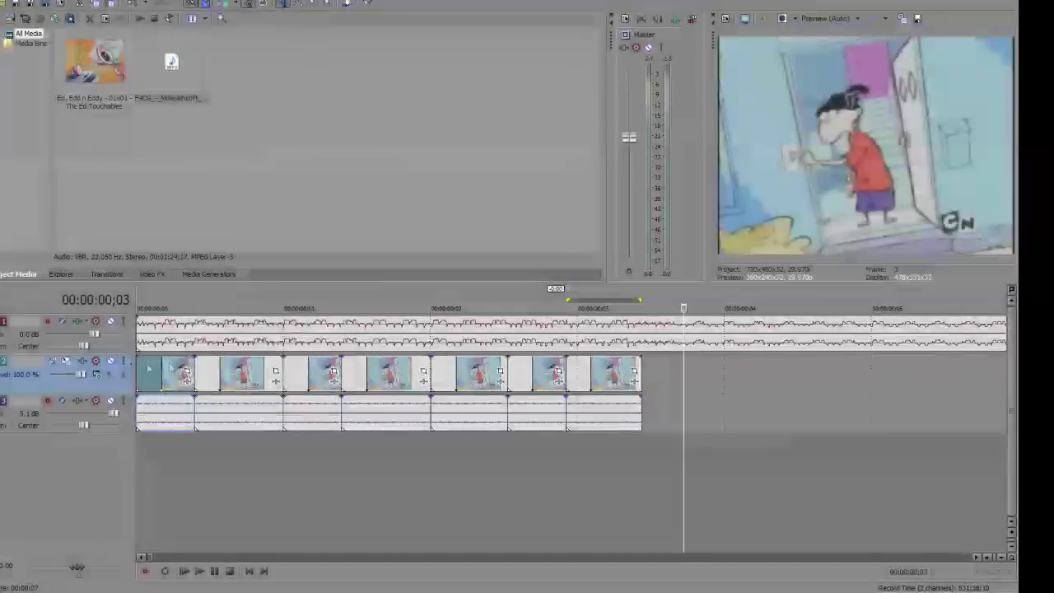
# - Shorten the seventh clip slightly at its end and try pasting the copied clips after it
pyautogui.click(229, 370)
pyautogui.keyDown('shift'); pyautogui.click(599, 372); pyautogui.keyUp('shift')
pyautogui.moveTo(642, 366); pyautogui.dragTo(638, 365)
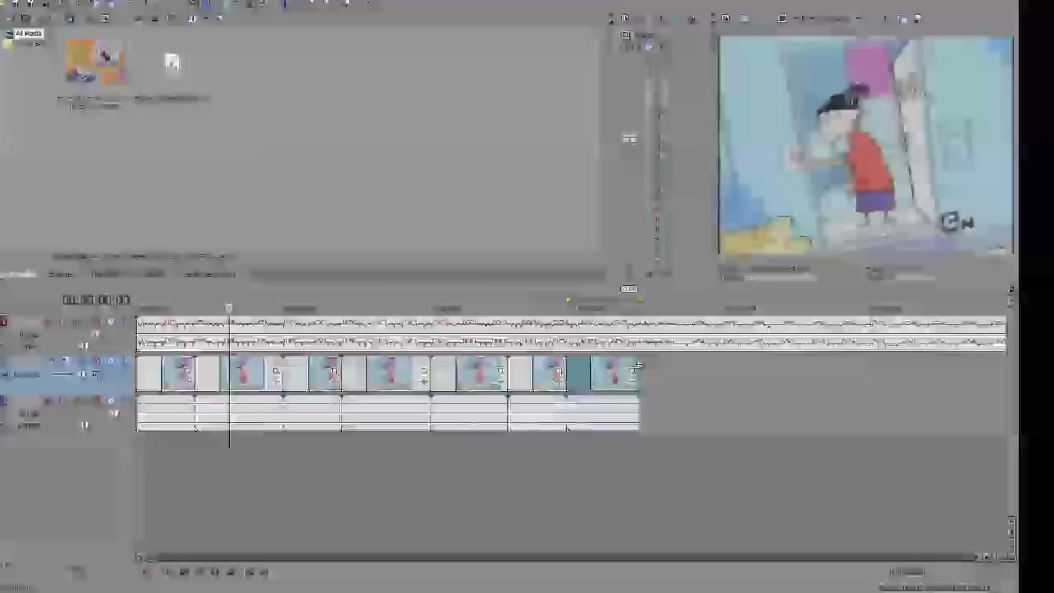
pyautogui.click(640, 366)
pyautogui.scroll(-3, 630, 387)
pyautogui.hotkey('ctrl', 'v')
pyautogui.scroll(2, 390, 442)
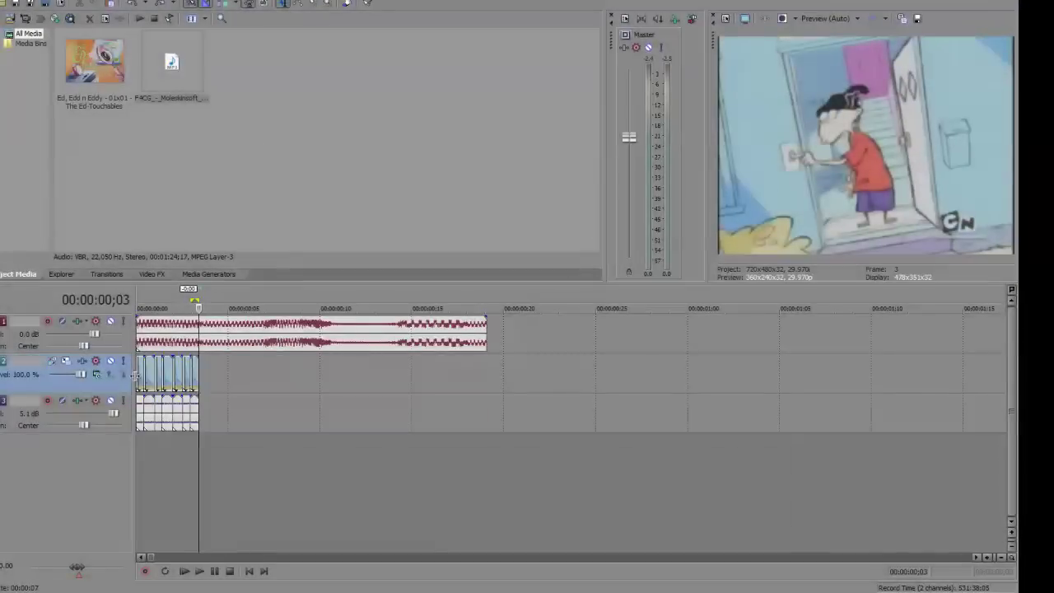
pyautogui.scroll(8, 140, 381)
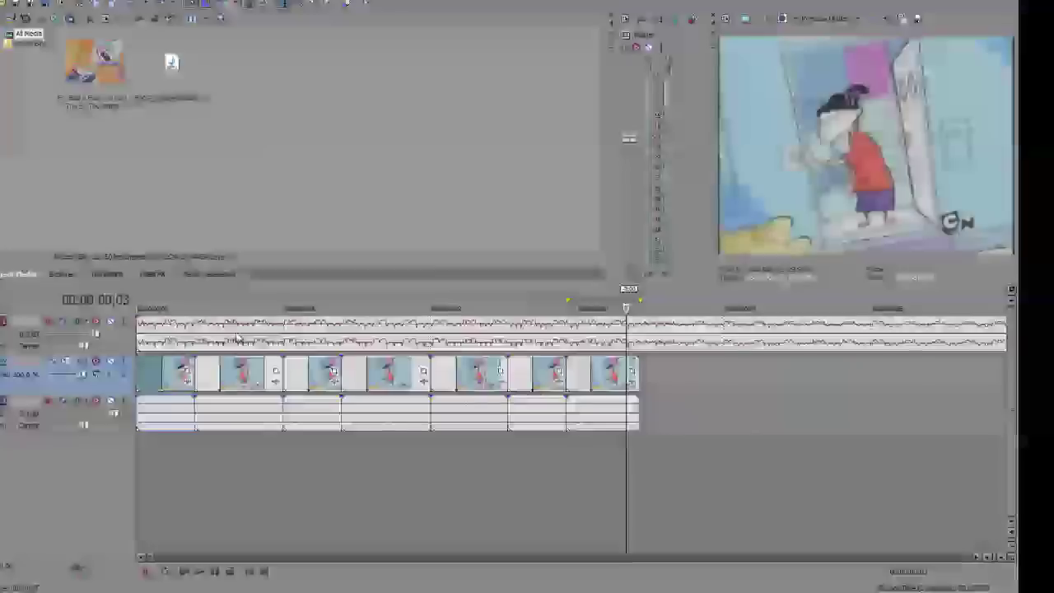
# - Replay the seventh clip, set it aside, and listen to the music over the sixth clip with the clips' audio muted
pyautogui.doubleClick(586, 417)
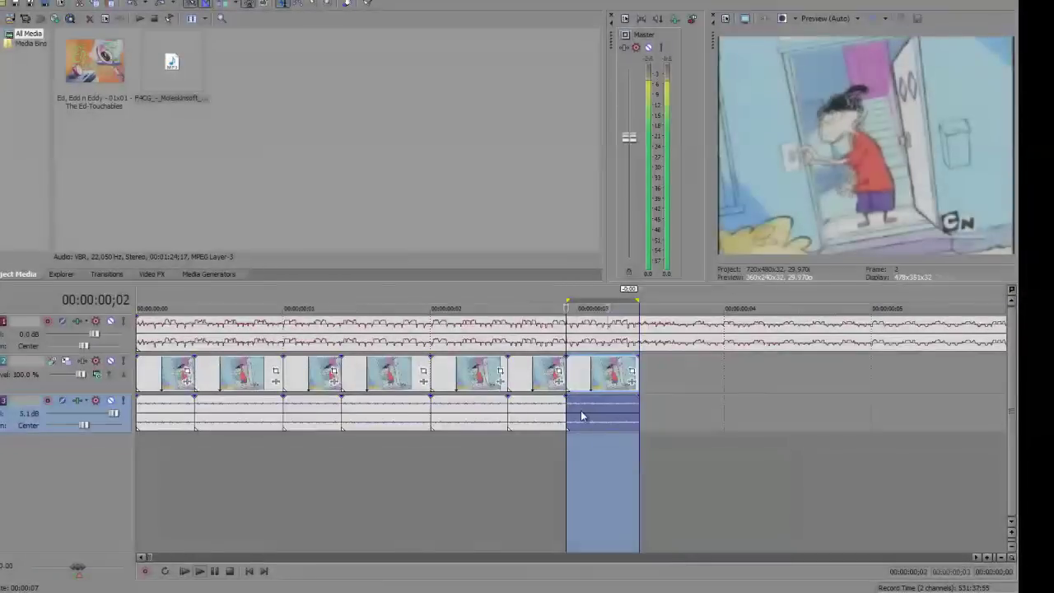
pyautogui.moveTo(586, 415); pyautogui.dragTo(666, 386)
pyautogui.doubleClick(525, 424)
pyautogui.press('space')
# - Lengthen the fifth and sixth clips and butt the seventh clip against the sixth
pyautogui.moveTo(536, 372); pyautogui.dragTo(547, 371)
pyautogui.moveTo(506, 370); pyautogui.dragTo(605, 368)
pyautogui.moveTo(674, 416); pyautogui.dragTo(644, 415)
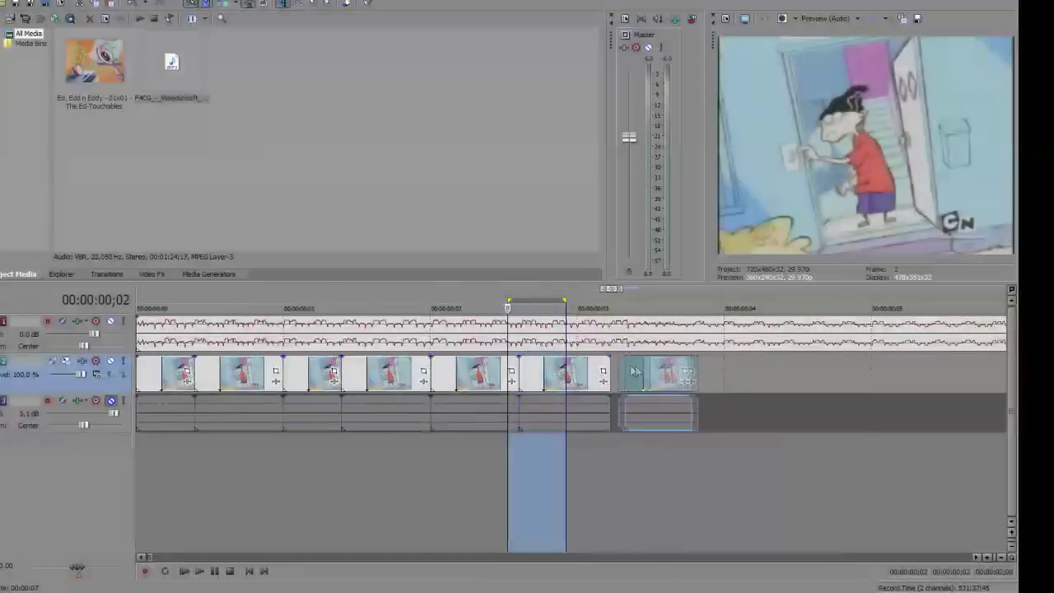
# - Compare the seventh clip's range with the clips' audio muted and unmuted, then lengthen the clip slightly at its end
pyautogui.doubleClick(644, 416)
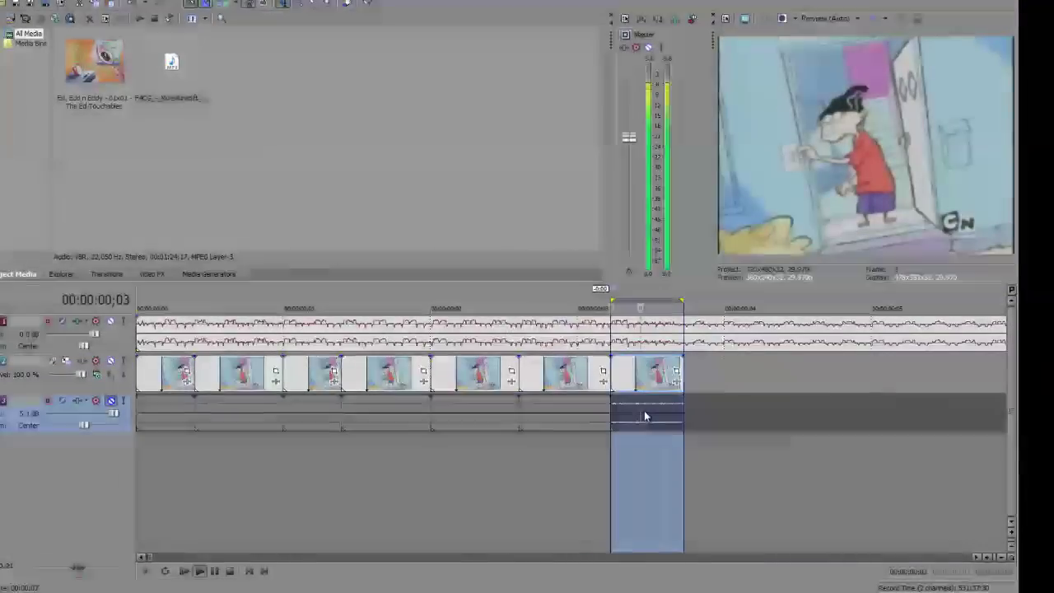
pyautogui.press('space')
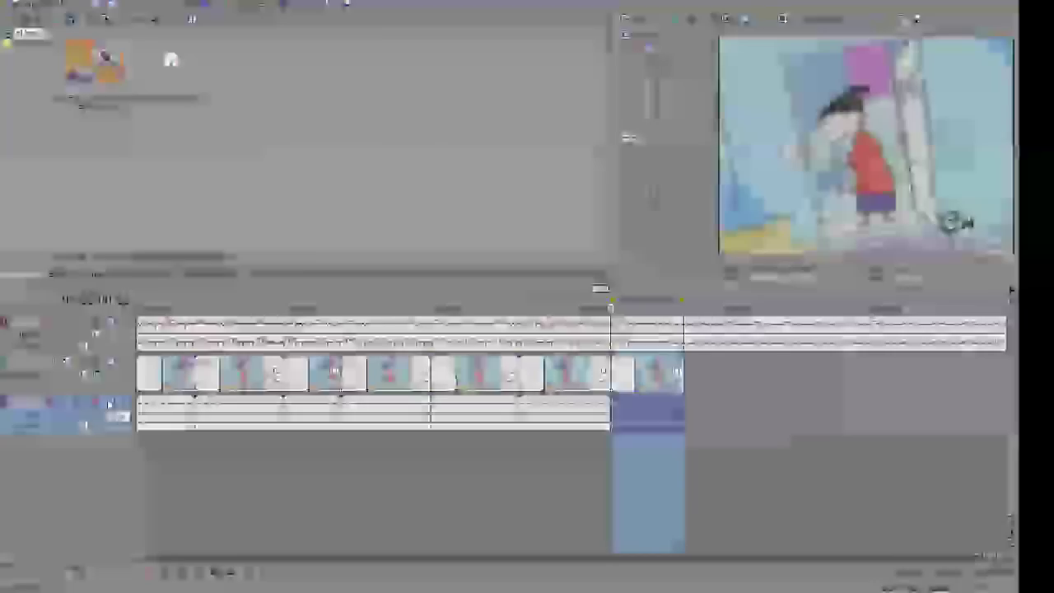
pyautogui.click(677, 368)
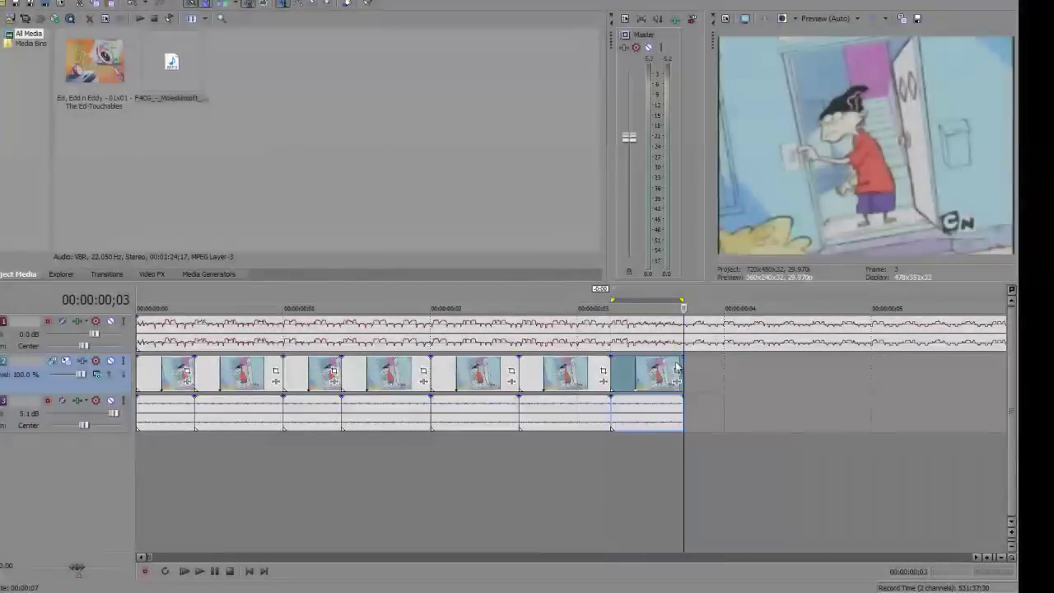
pyautogui.click(693, 358)
pyautogui.moveTo(683, 369); pyautogui.dragTo(693, 370)
# - Paste the copied clips directly after the seventh clip and select the range of the first pasted one
pyautogui.scroll(-4, 635, 398)
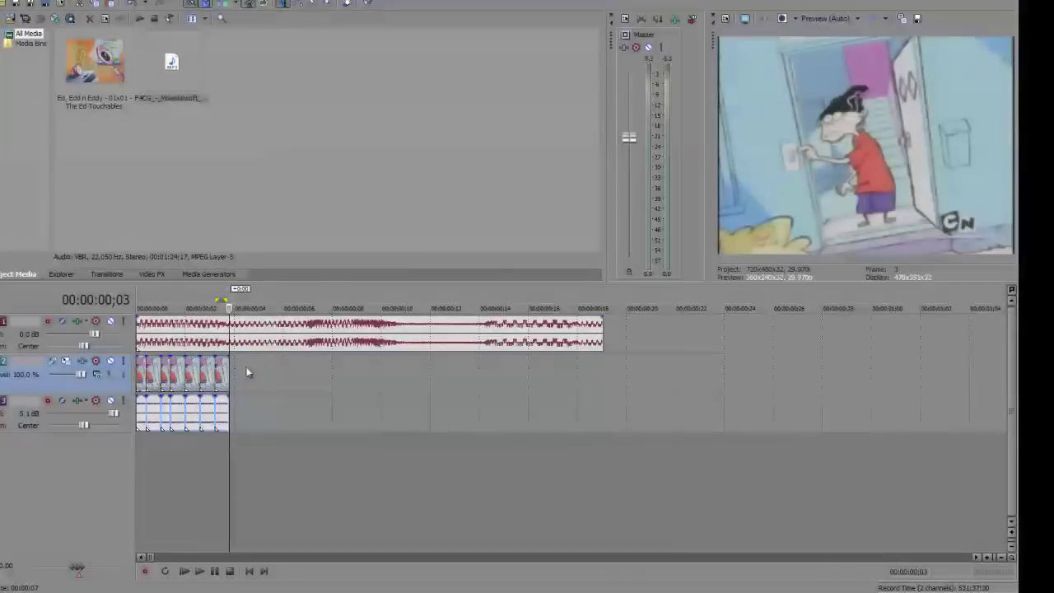
pyautogui.hotkey('ctrl', 'v')
pyautogui.scroll(4, 318, 439)
pyautogui.doubleClick(260, 412)
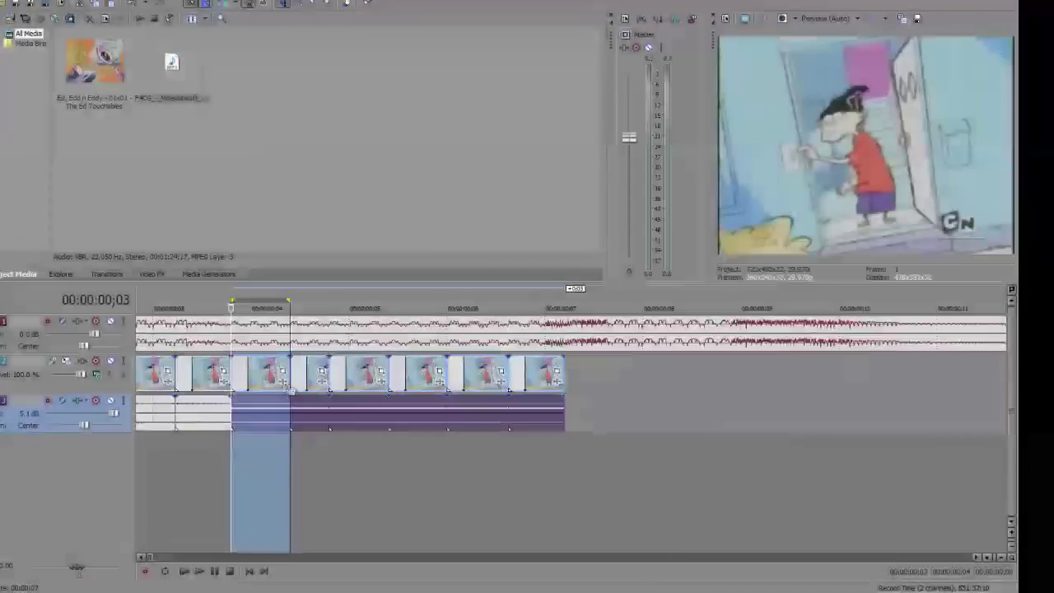
# - Copy the whole clip sequence, paste it twice after the last clip, and play it with the music from the beginning
pyautogui.click(263, 372)
pyautogui.keyDown('shift'); pyautogui.click(560, 373); pyautogui.keyUp('shift')
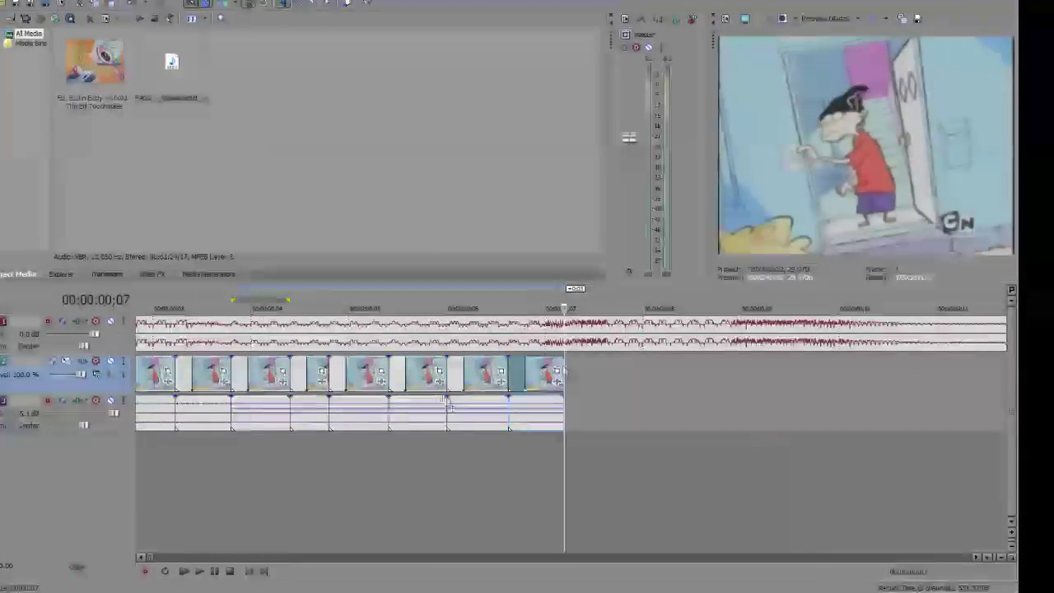
pyautogui.scroll(-5, 434, 409)
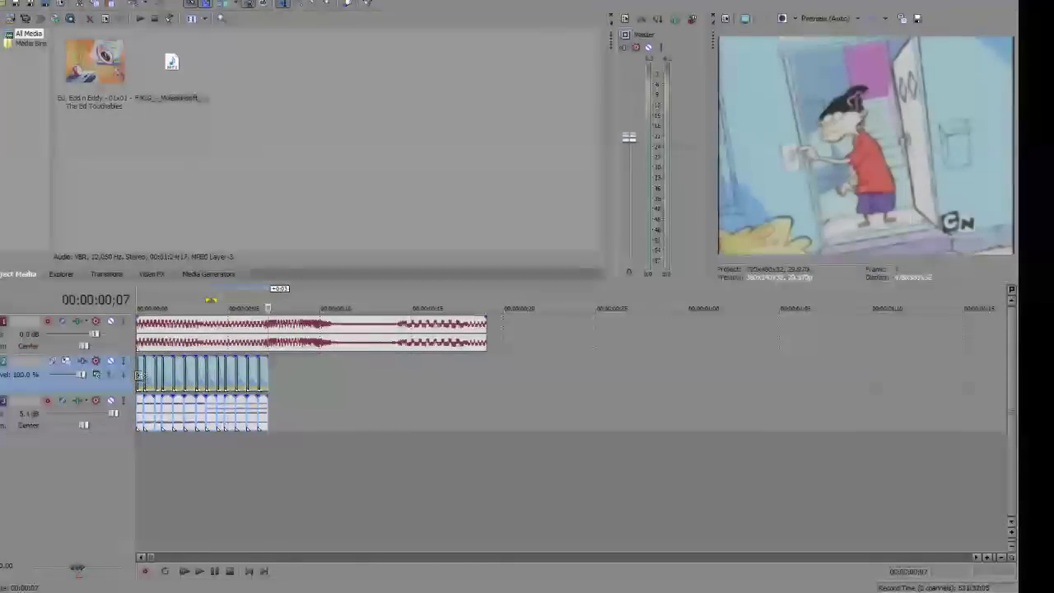
pyautogui.hotkey('ctrl', 'v')
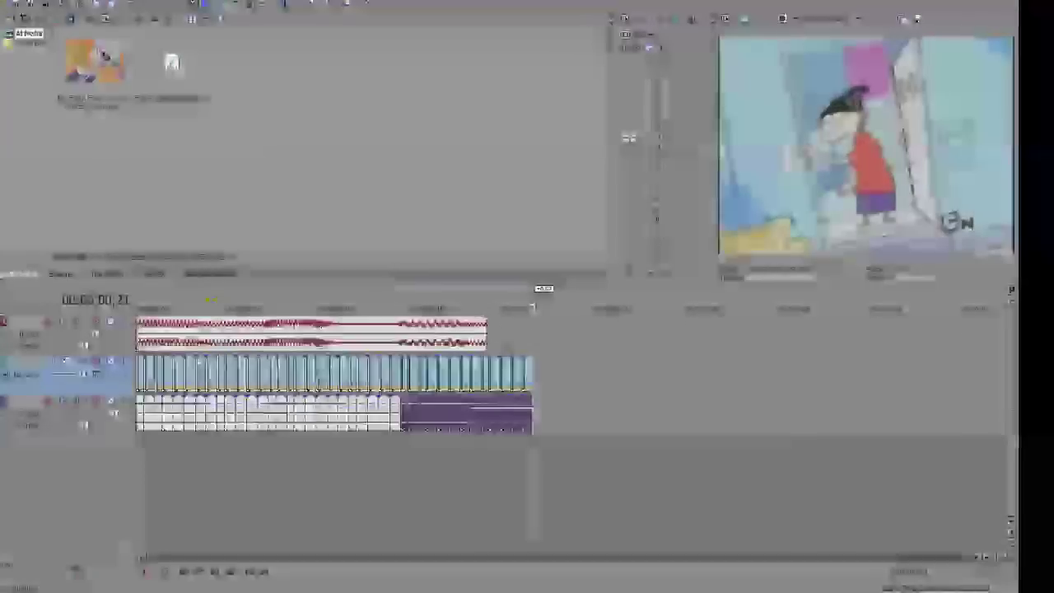
pyautogui.click(140, 339)
pyautogui.press('space')
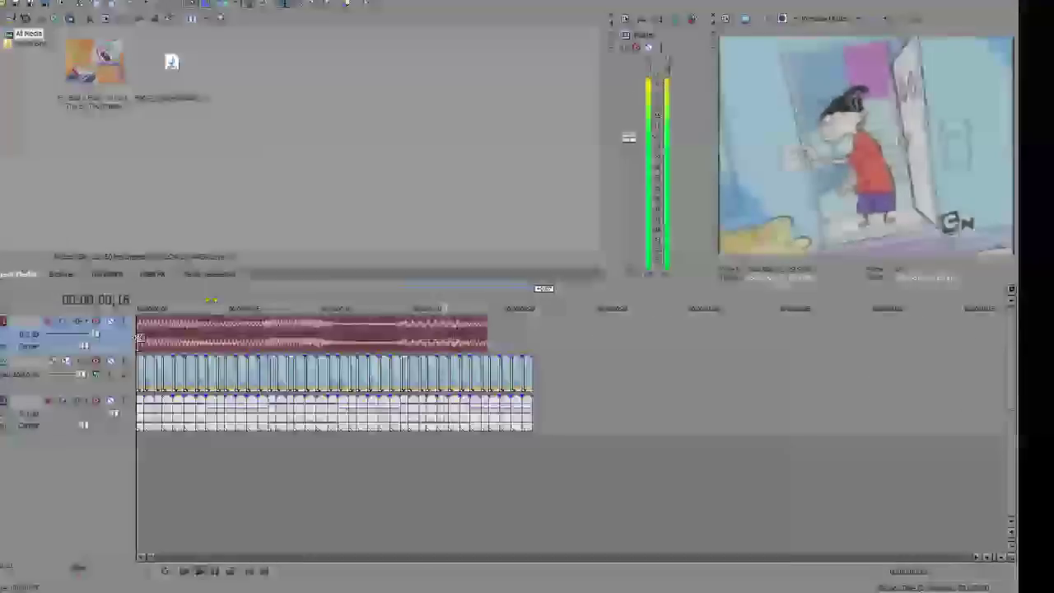
# - Extend the music slightly past the end of the clips, playing part of the result to check it
pyautogui.moveTo(485, 332); pyautogui.dragTo(531, 331)
pyautogui.click(367, 339)
pyautogui.press('space')
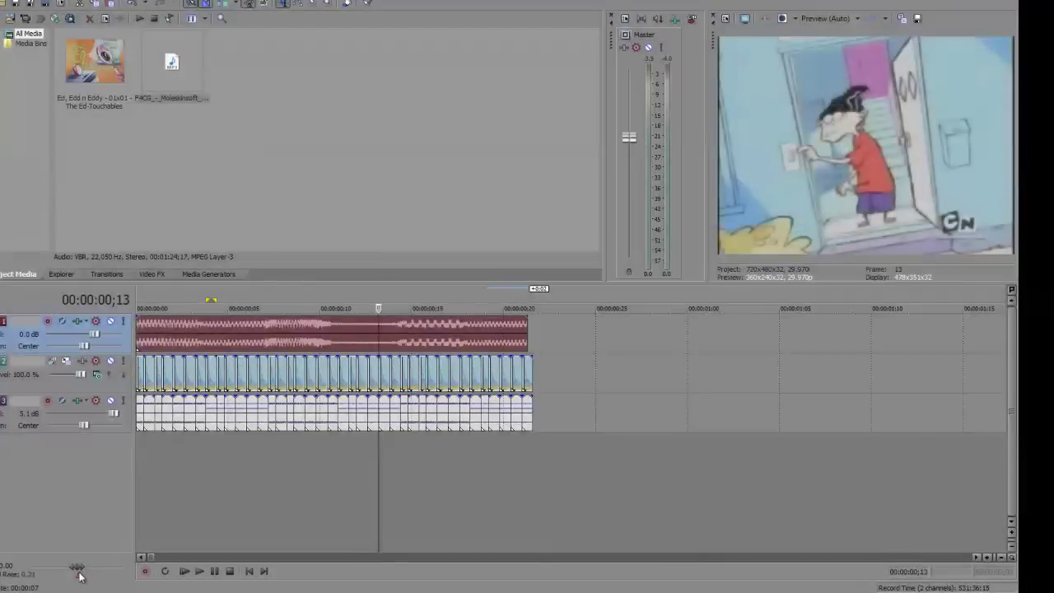
pyautogui.scroll(-3, 431, 440)
pyautogui.click(181, 334)
pyautogui.moveTo(183, 335); pyautogui.dragTo(185, 335)
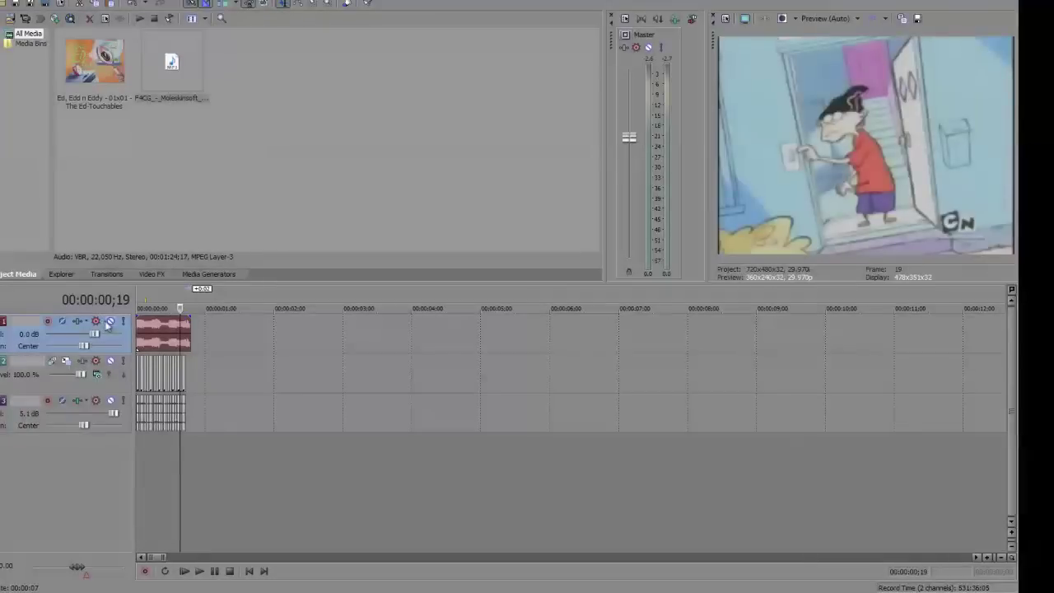
# - Play the timeline with the music track muted, then unmute it and play everything together from the beginning
pyautogui.click(110, 321)
pyautogui.click(200, 572)
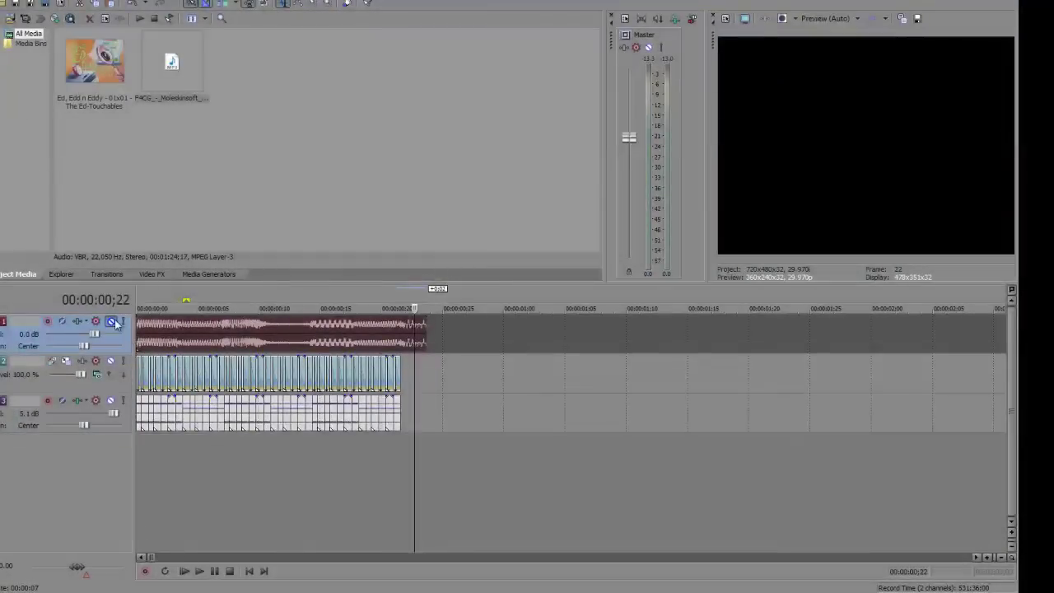
pyautogui.click(114, 322)
pyautogui.click(139, 333)
pyautogui.press('space')
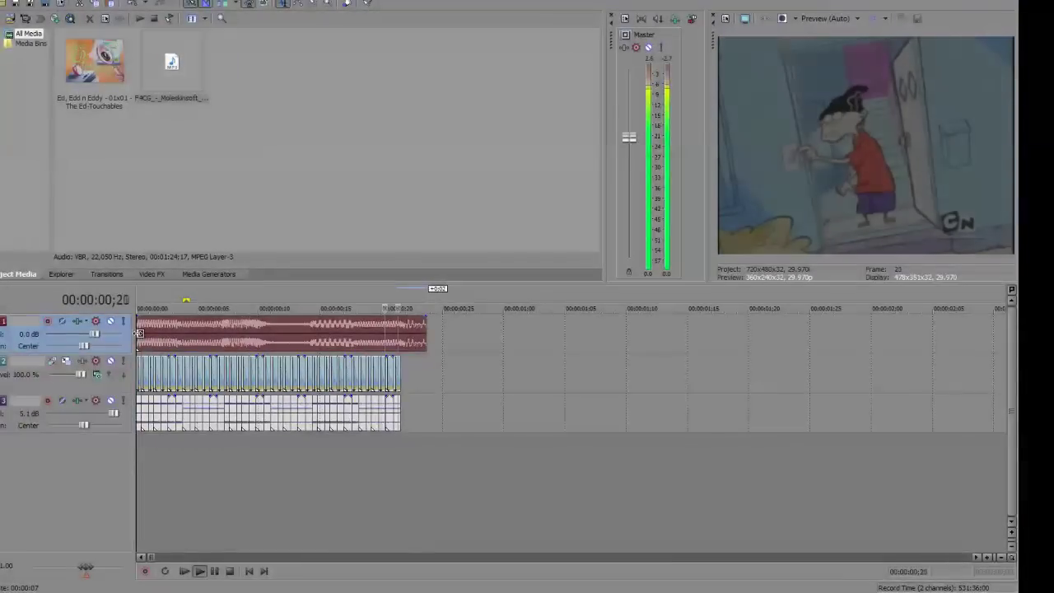
# - Mute the music track again and listen to the clips alone from the beginning
pyautogui.click(112, 402)
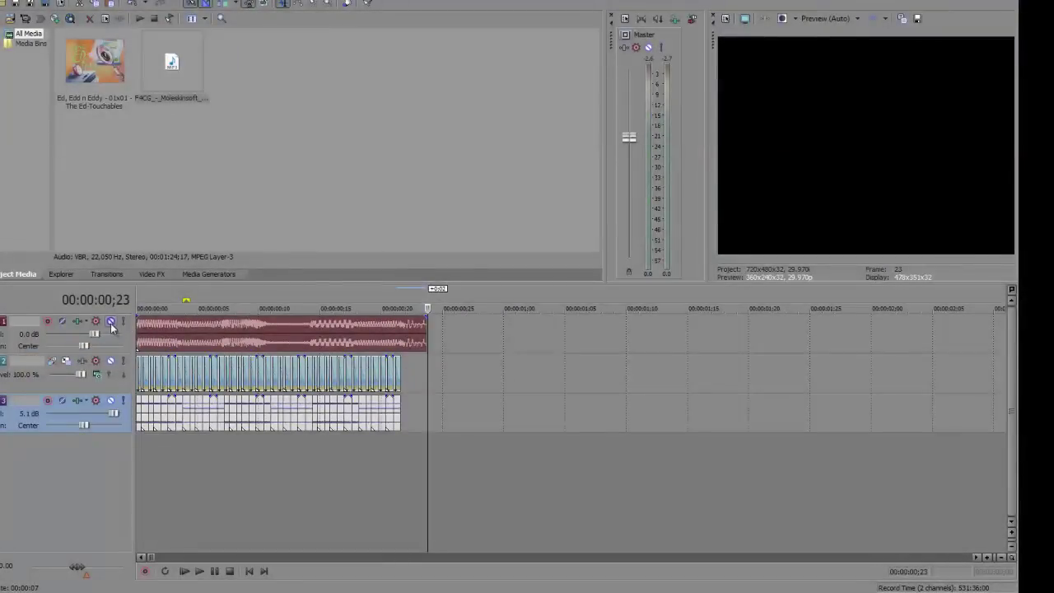
pyautogui.click(111, 324)
pyautogui.click(140, 333)
pyautogui.press('space')
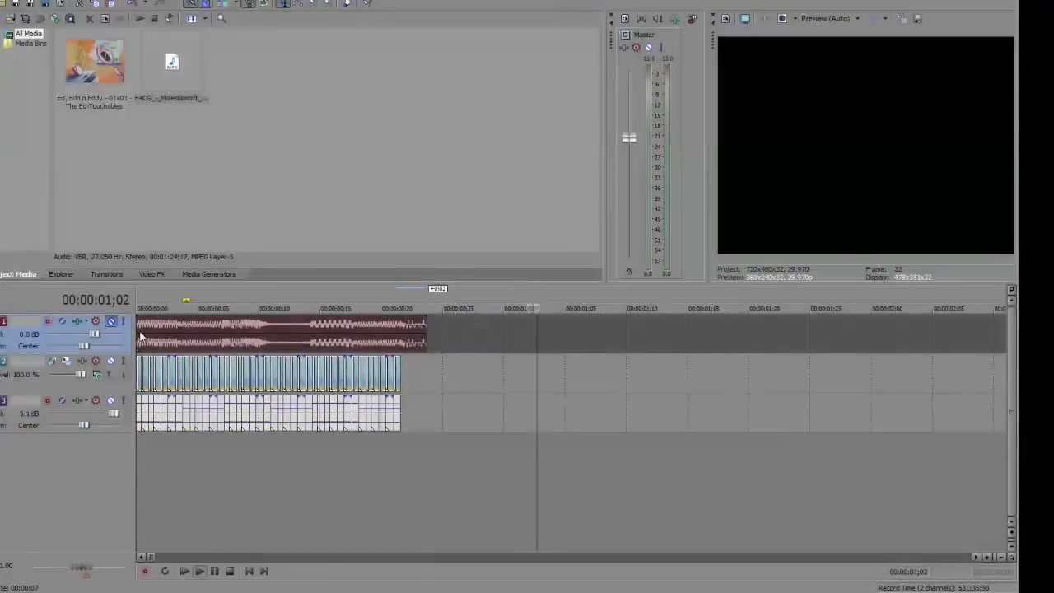